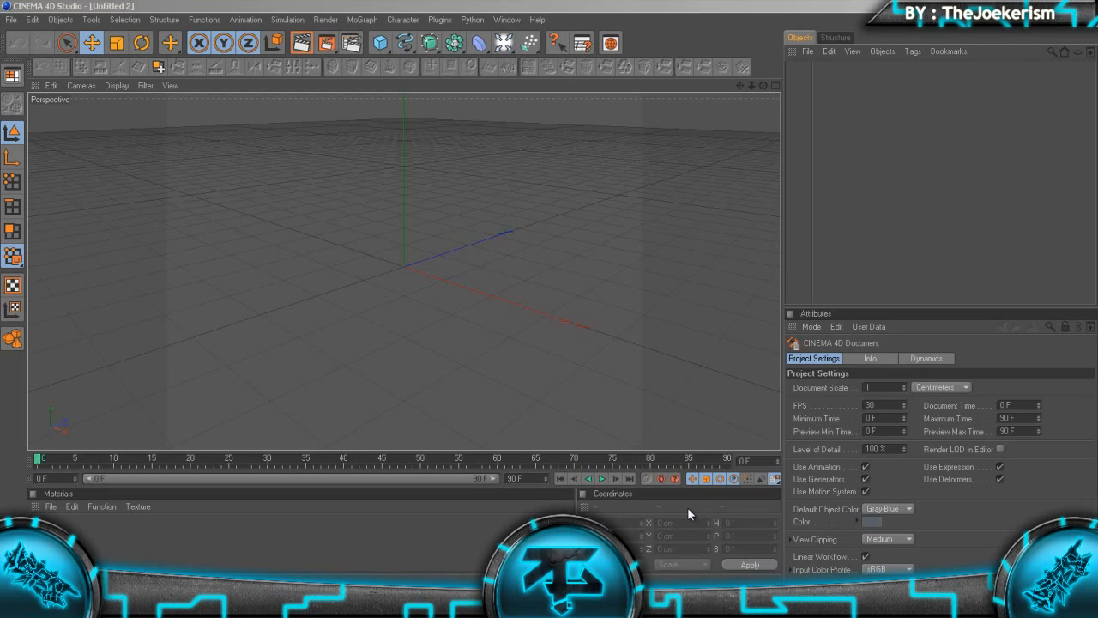
# - Add a MoText object and replace its placeholder text with TUTORIAL and TIME! on two separate lines
pyautogui.click(362, 19)
pyautogui.click(373, 168)
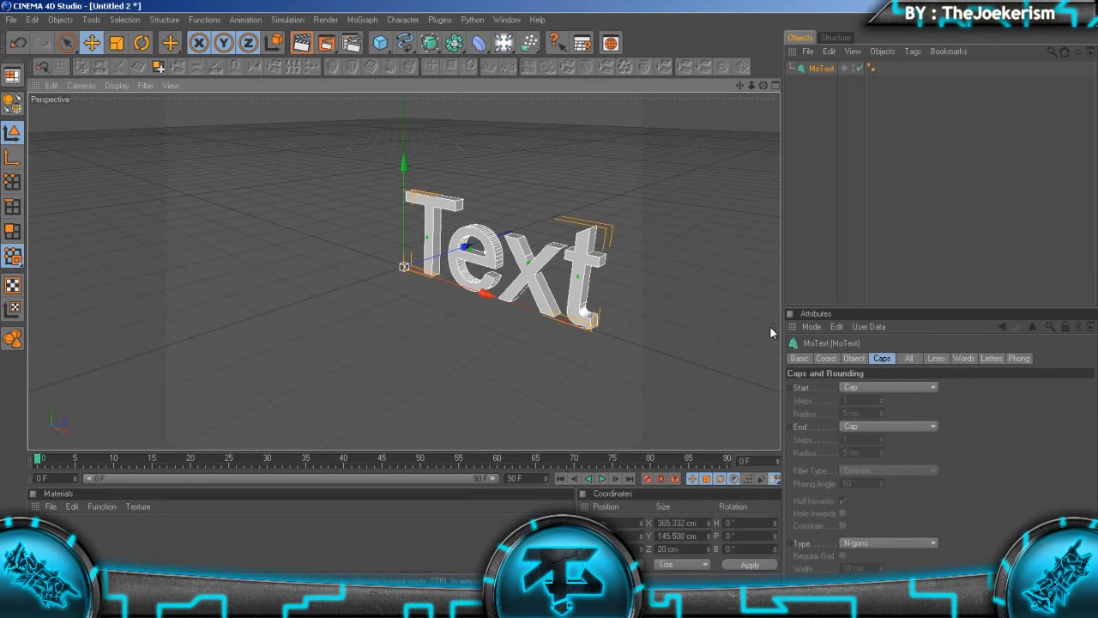
pyautogui.click(853, 358)
pyautogui.doubleClick(882, 416)
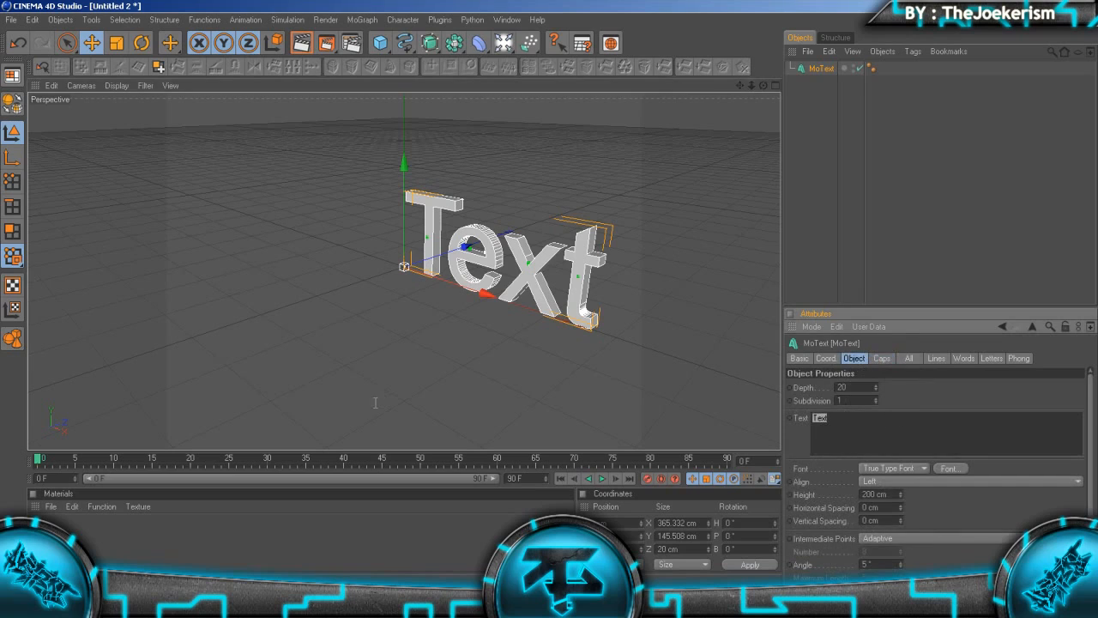
pyautogui.write('TUTORIAL')
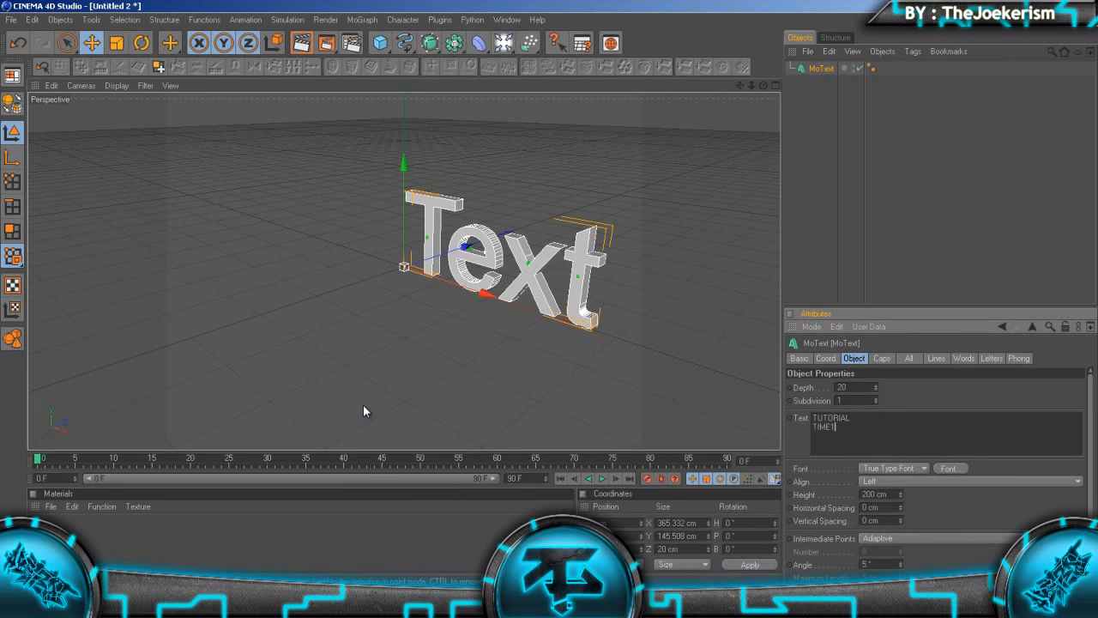
pyautogui.write(' TIME!')
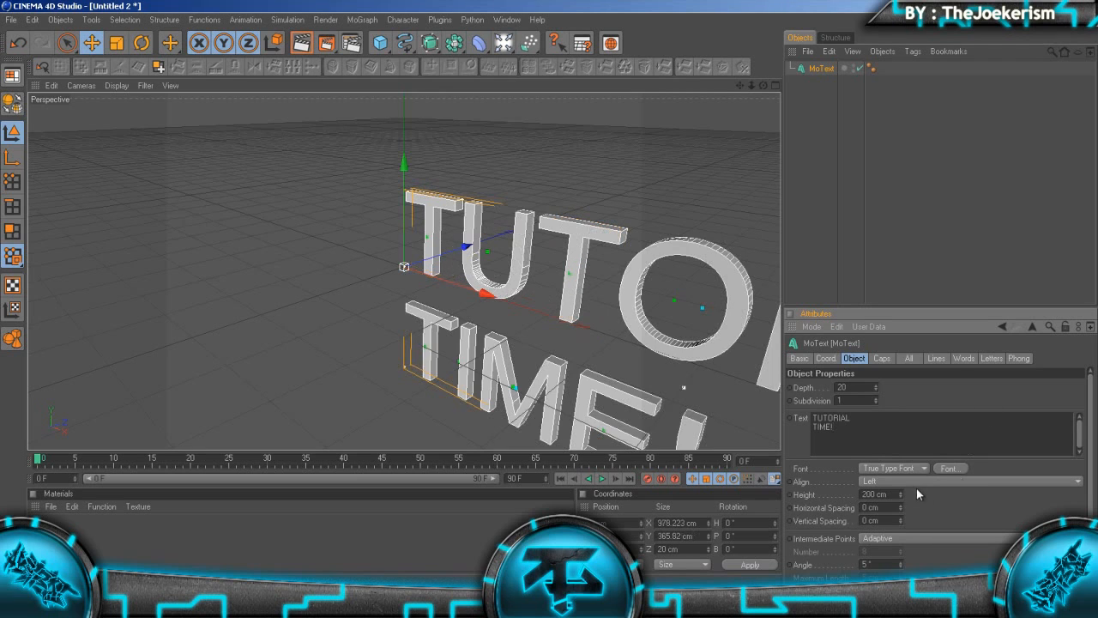
# - Set the MoText alignment to Middle
pyautogui.click(909, 482)
pyautogui.click(898, 508)
pyautogui.moveTo(762, 86); pyautogui.dragTo(549, 294)
pyautogui.scroll(-3, 614, 169)
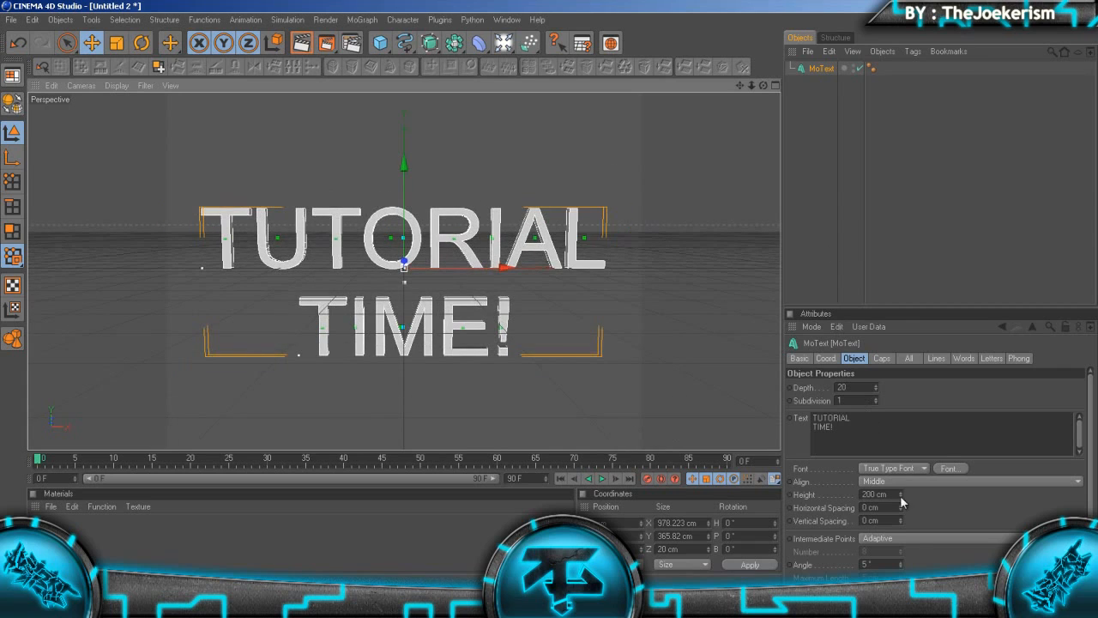
# - Change the MoText font to Agency FB in the Bold style
pyautogui.click(941, 470)
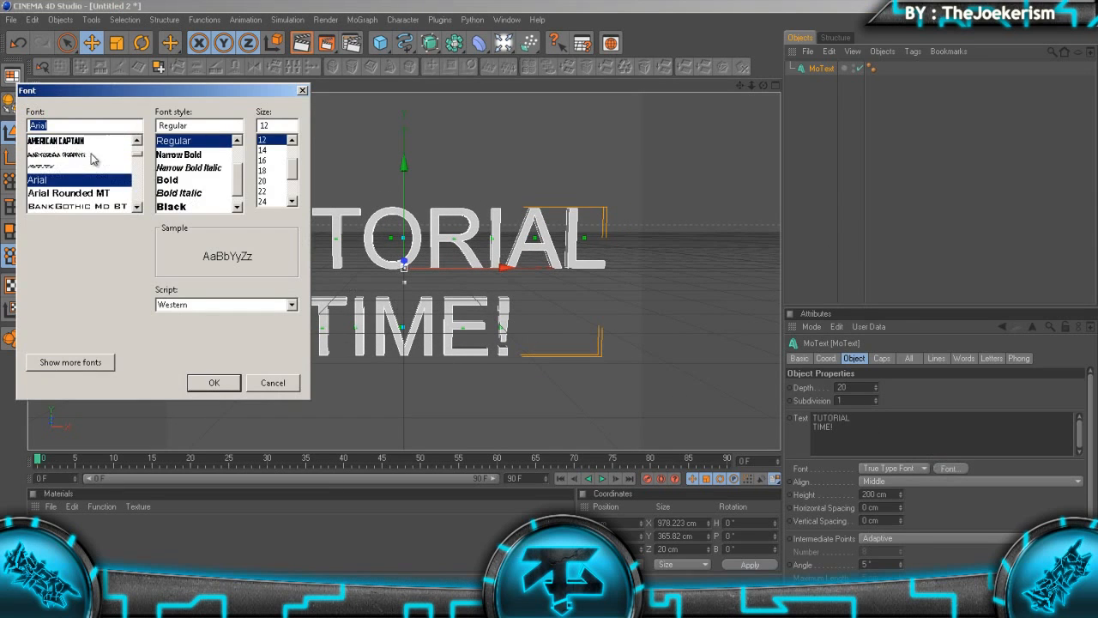
pyautogui.scroll(1, 79, 187)
pyautogui.click(43, 154)
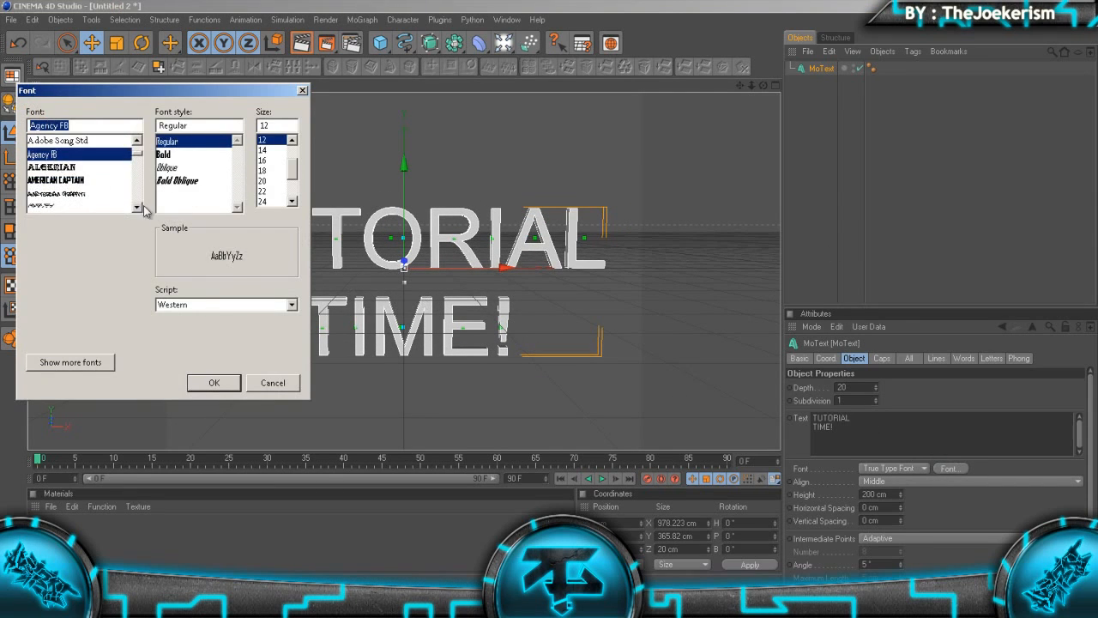
pyautogui.click(164, 154)
pyautogui.click(213, 383)
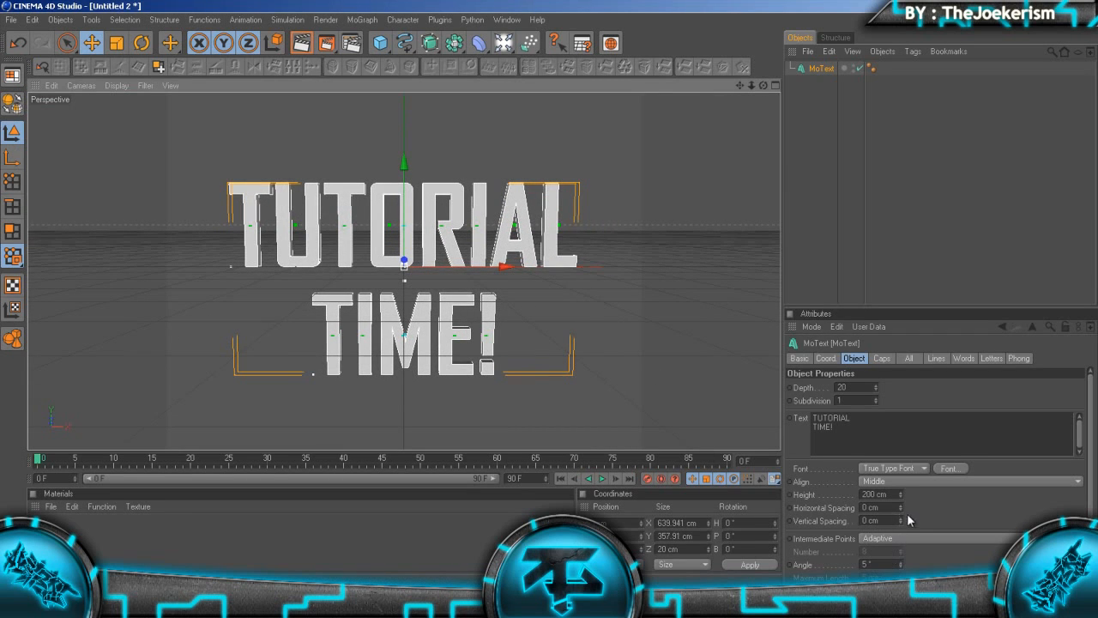
# - Set the MoText vertical spacing to -35 cm and its depth to 80
pyautogui.moveTo(902, 519); pyautogui.dragTo(901, 519)
pyautogui.click(978, 157)
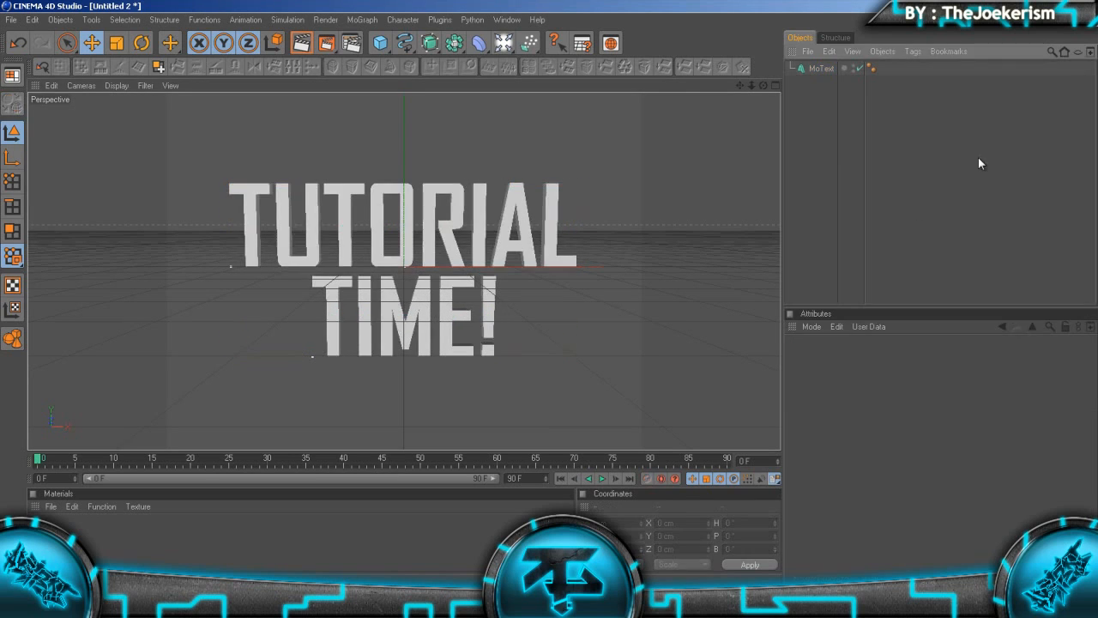
pyautogui.click(816, 67)
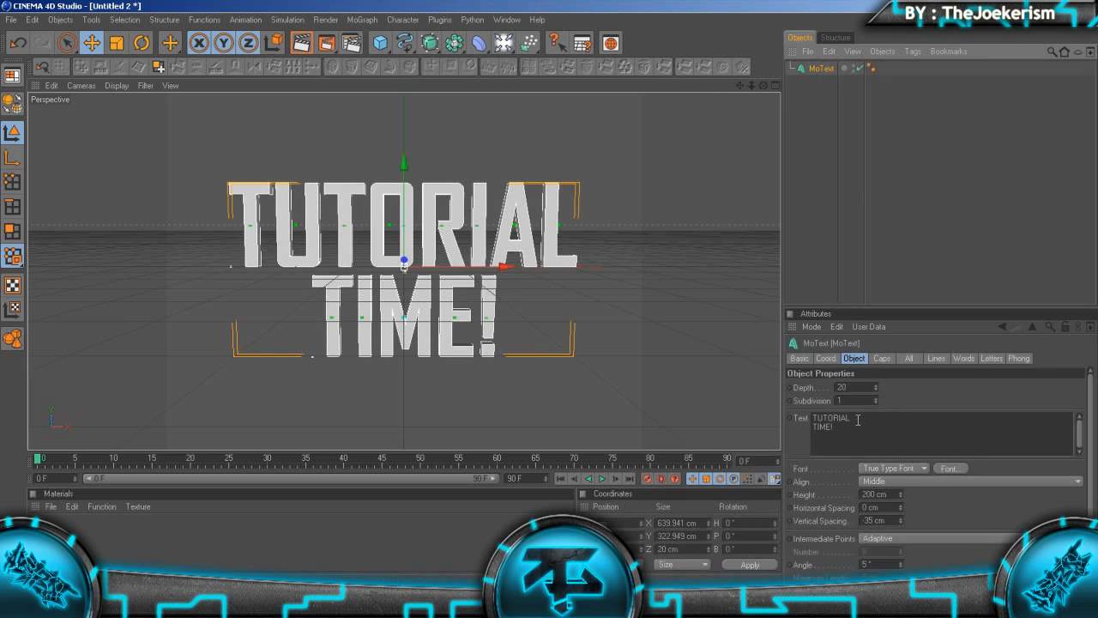
pyautogui.doubleClick(845, 387)
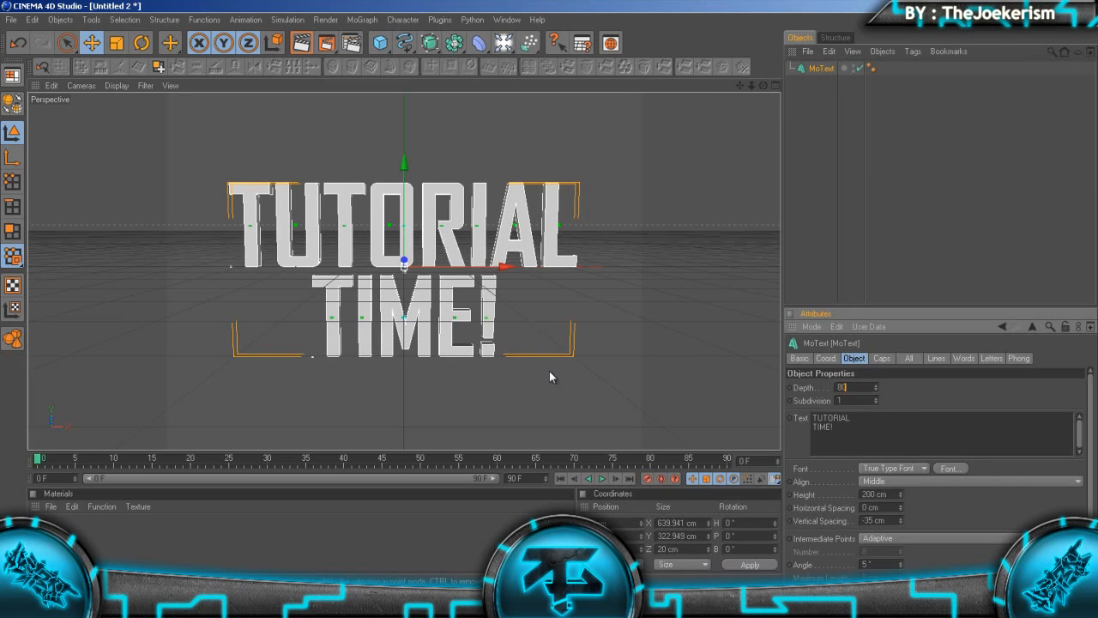
pyautogui.write('80')
pyautogui.press('Return')
# - Set both the start and end caps of the MoText to Fillet Cap
pyautogui.click(882, 358)
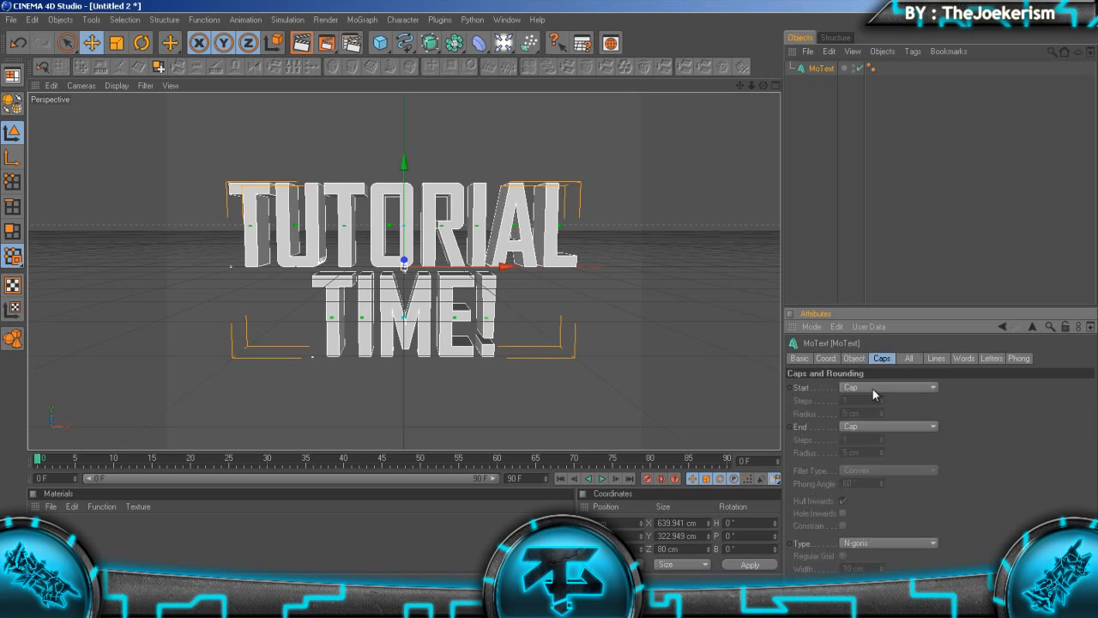
pyautogui.click(872, 389)
pyautogui.click(868, 440)
pyautogui.click(875, 426)
pyautogui.click(865, 475)
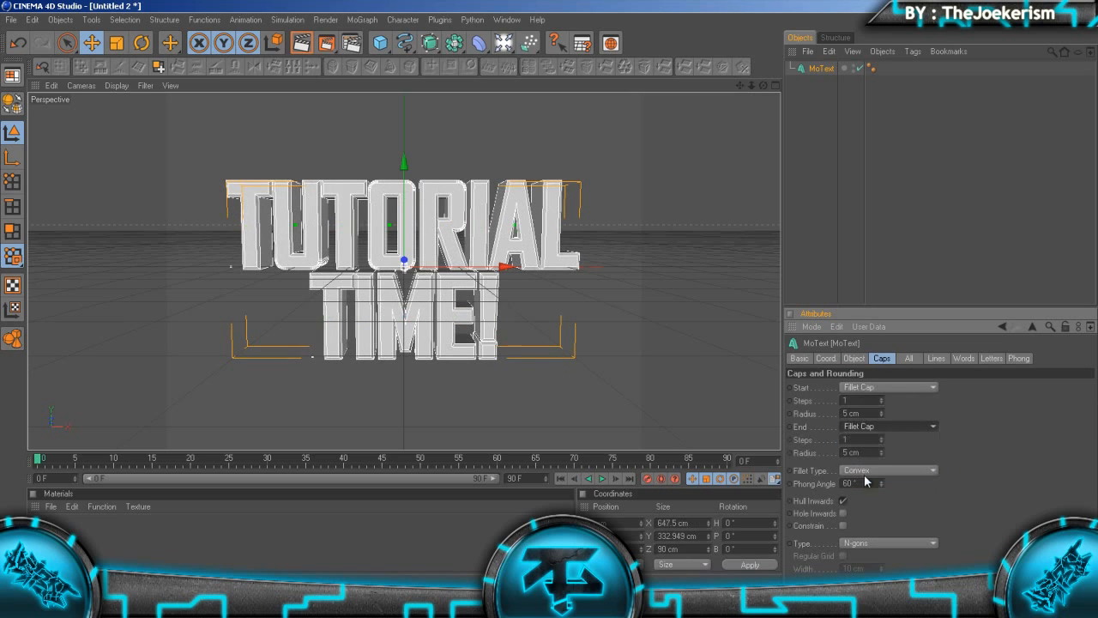
# - Set the fillet radius to 3 cm and the steps to 2 for both the start and end caps
pyautogui.click(882, 416)
pyautogui.click(882, 417)
pyautogui.click(882, 455)
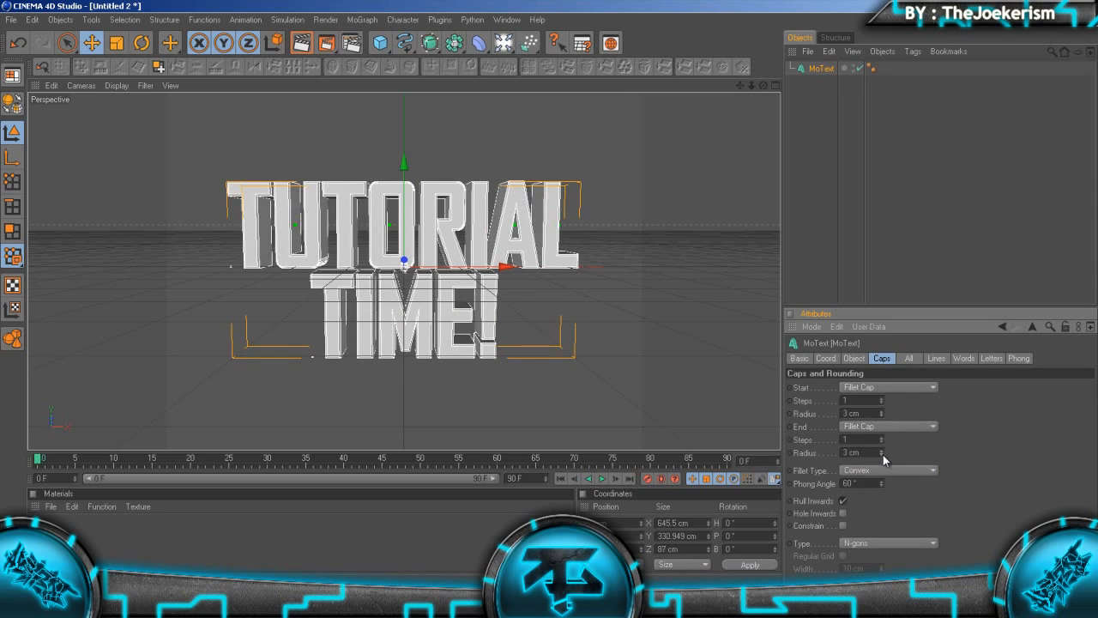
pyautogui.click(882, 455)
pyautogui.click(883, 435)
pyautogui.click(881, 398)
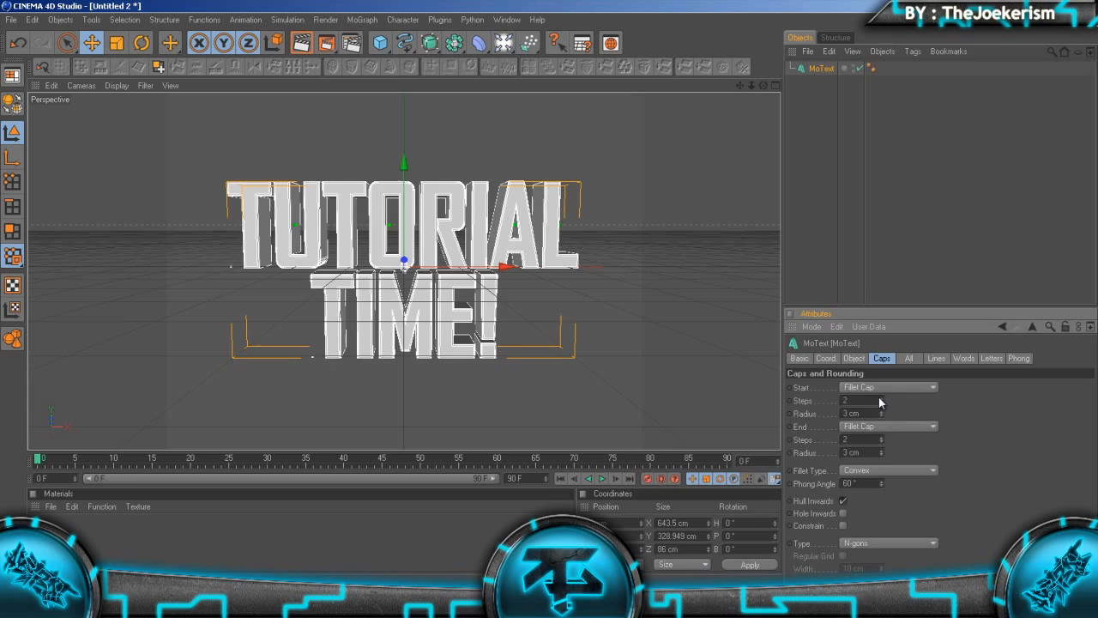
pyautogui.click(846, 232)
# - Render the text to the Picture Viewer to check its look, and close the viewer
pyautogui.click(326, 43)
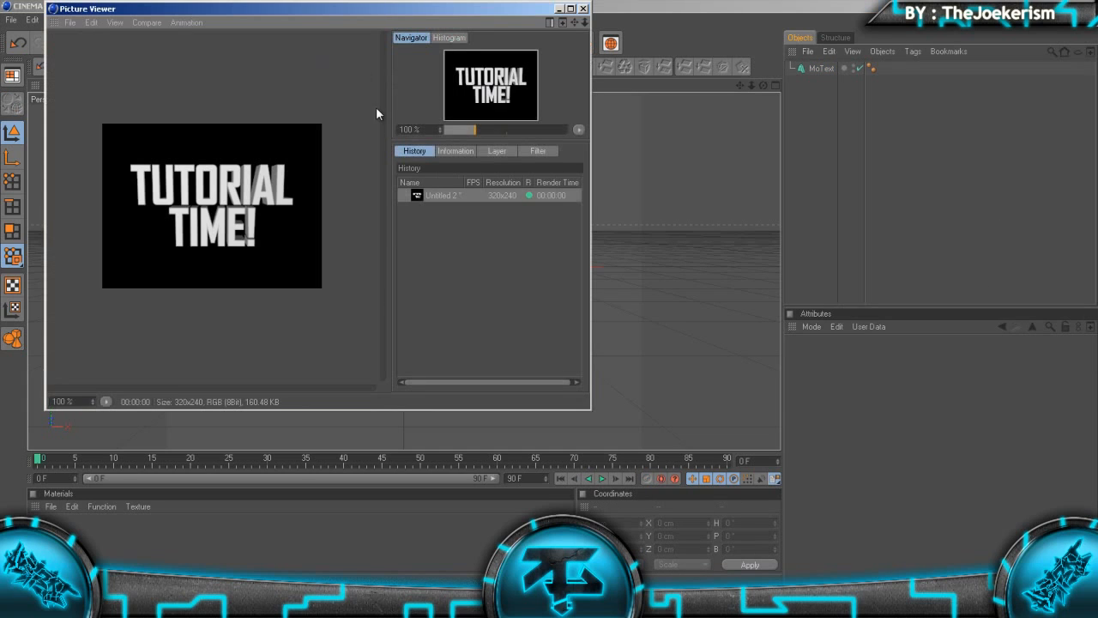
pyautogui.click(583, 8)
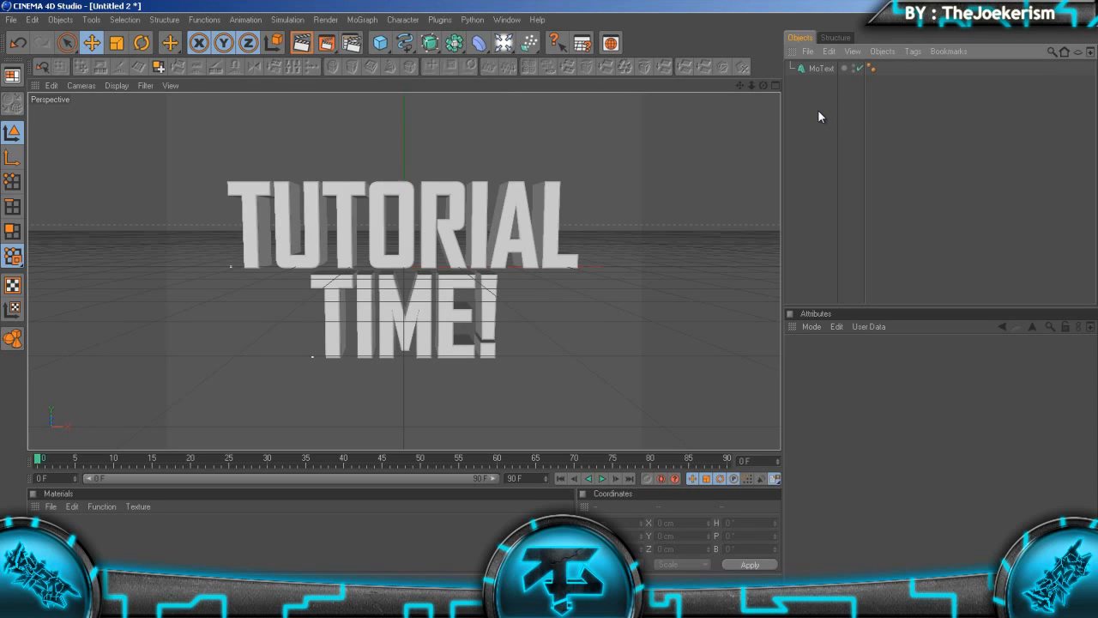
# - In the Front view, draw a straight Bezier spline segment just above TUTORIAL, spanning the full width of the word
pyautogui.middleClick(754, 230)
pyautogui.middleClick(772, 273)
pyautogui.scroll(3, 388, 134)
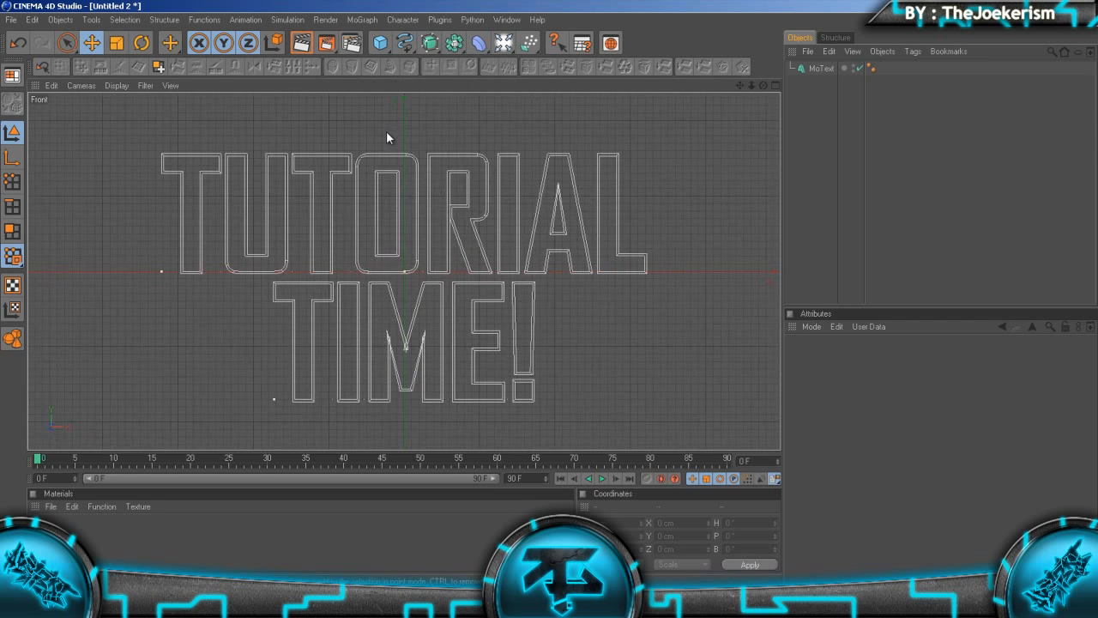
pyautogui.moveTo(738, 84); pyautogui.dragTo(773, 83)
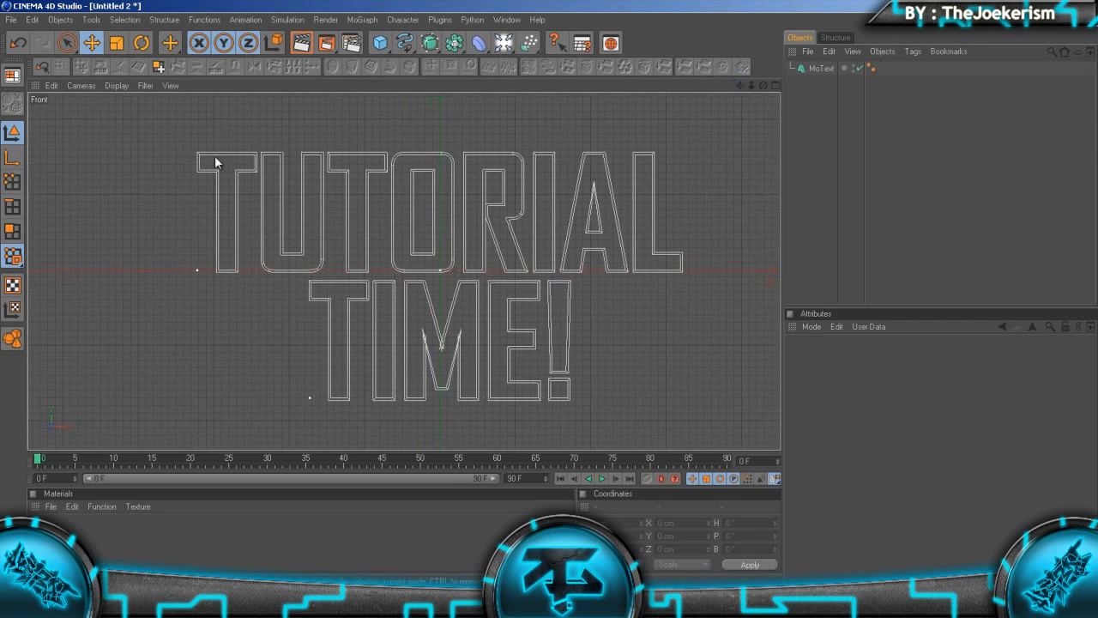
pyautogui.moveTo(418, 43); pyautogui.dragTo(505, 54)
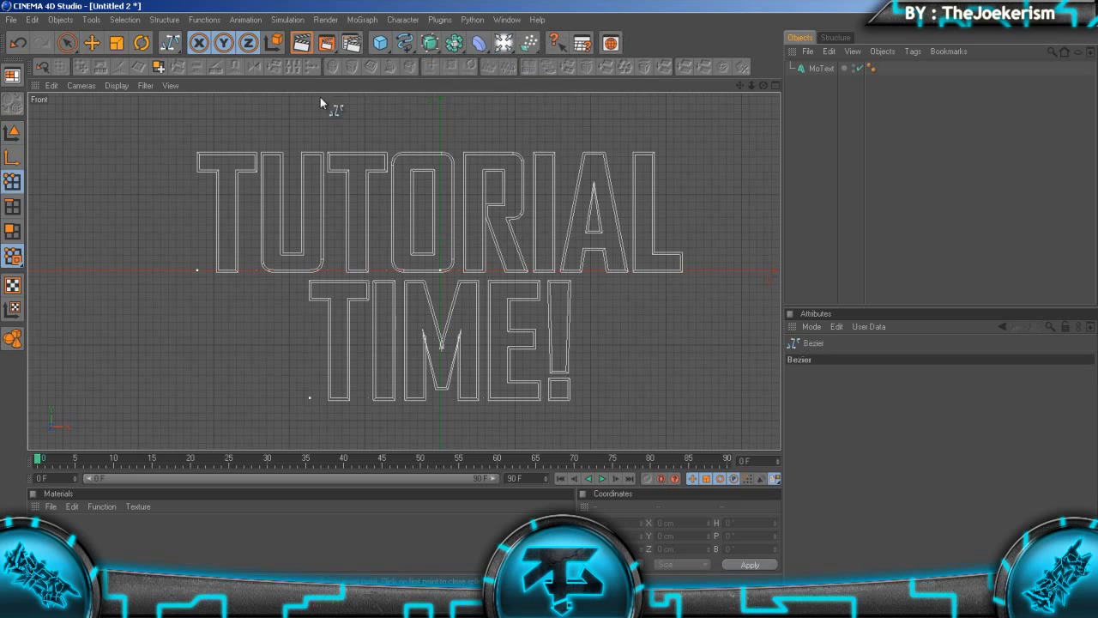
pyautogui.click(198, 142)
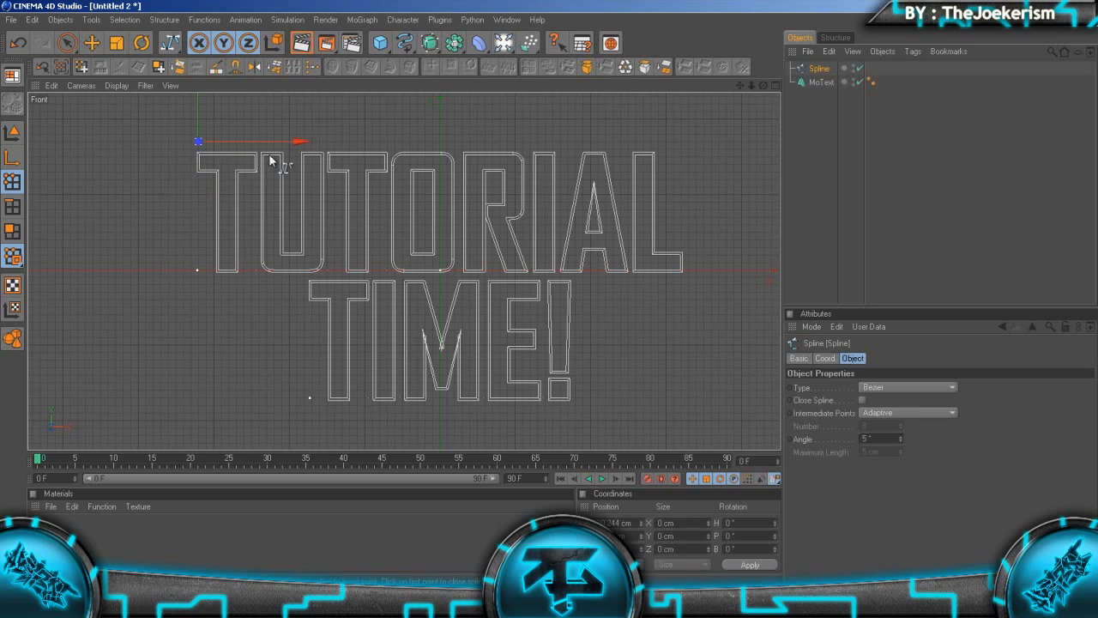
pyautogui.click(680, 141)
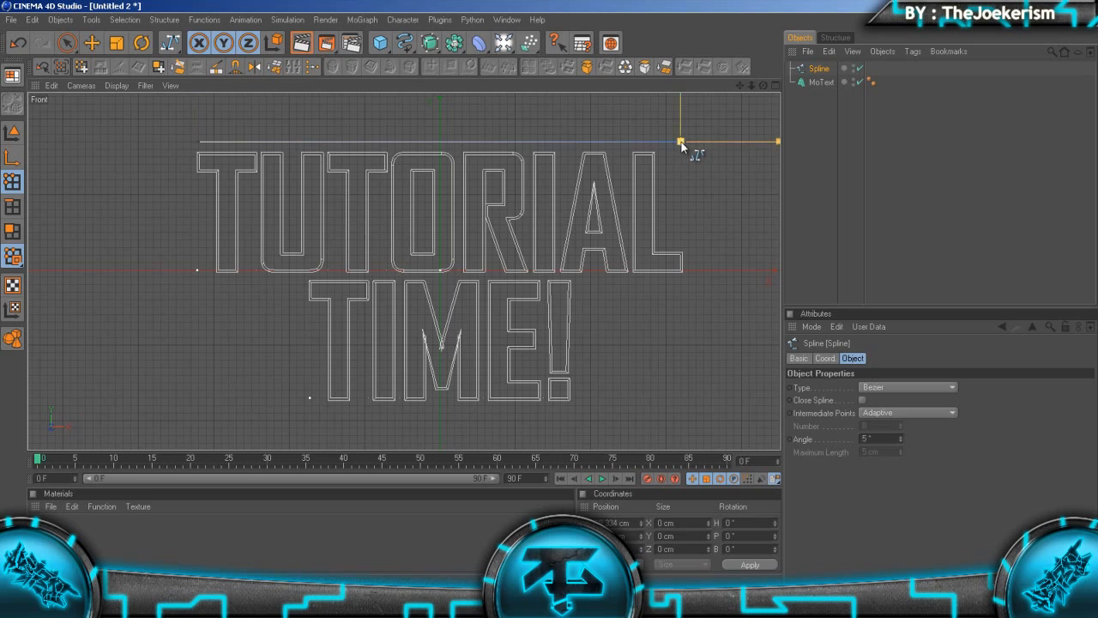
# - Continue the spline past the final L with an outward-pointing tip and a lower point just below the baseline of TUTORIAL
pyautogui.moveTo(742, 84); pyautogui.dragTo(673, 66)
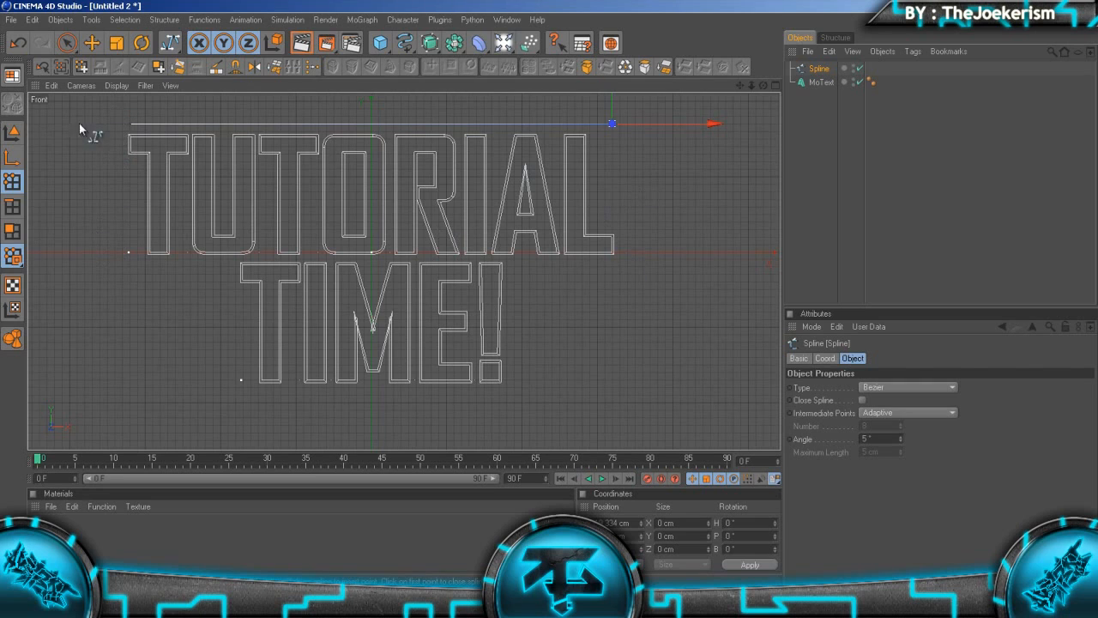
pyautogui.click(643, 184)
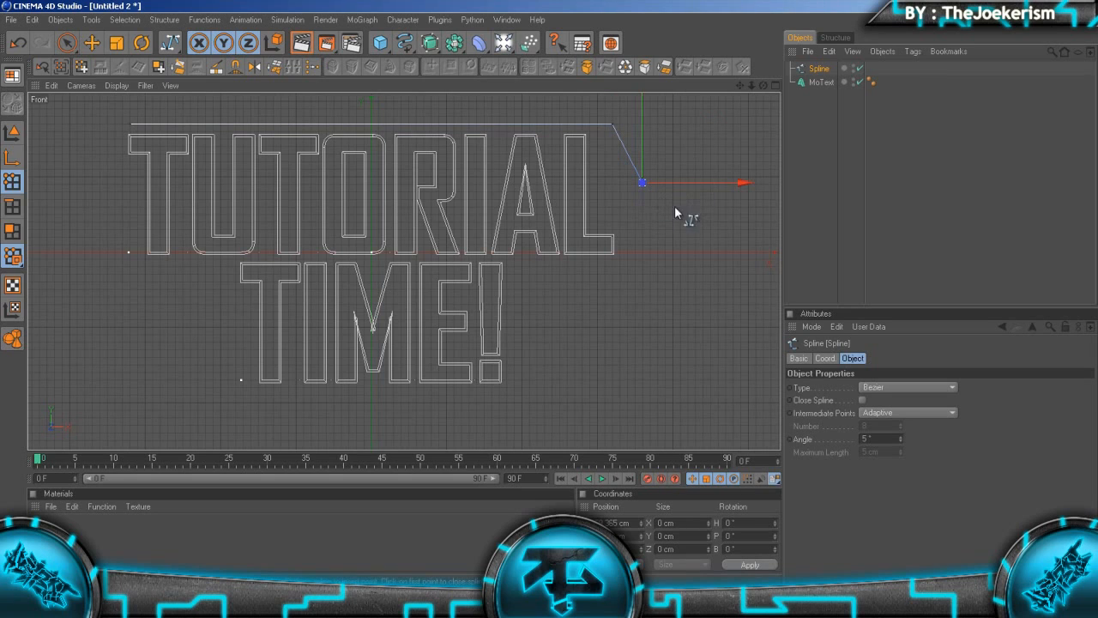
pyautogui.hotkey('ctrl', 'z')
pyautogui.click(657, 188)
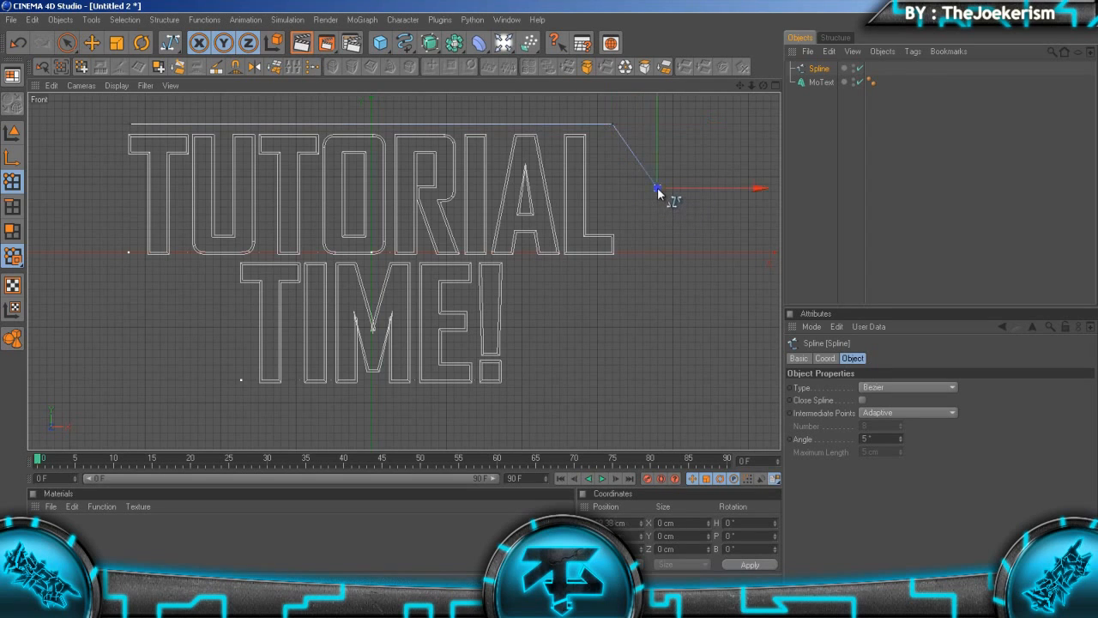
pyautogui.click(612, 266)
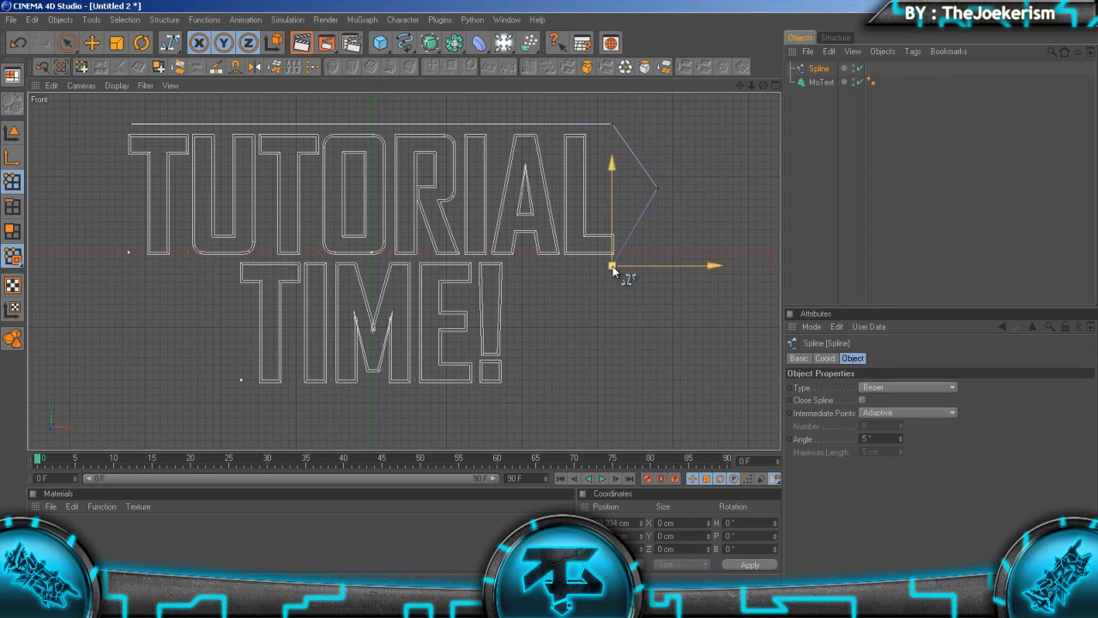
# - Move the outer tip point of the spline down about 9 cm
pyautogui.click(92, 43)
pyautogui.click(662, 186)
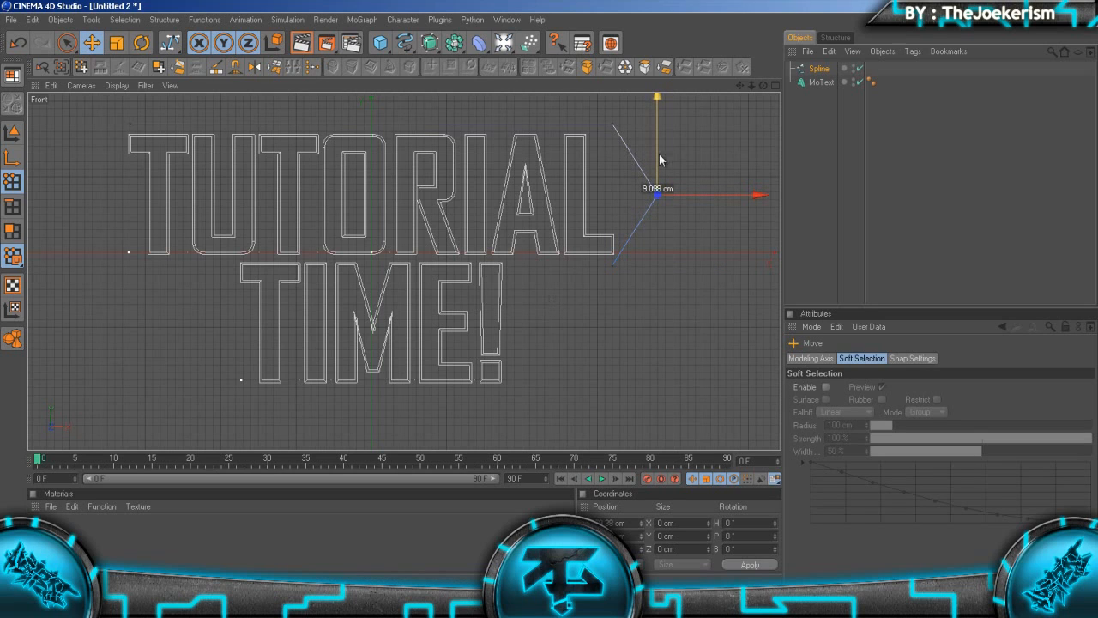
pyautogui.click(1006, 223)
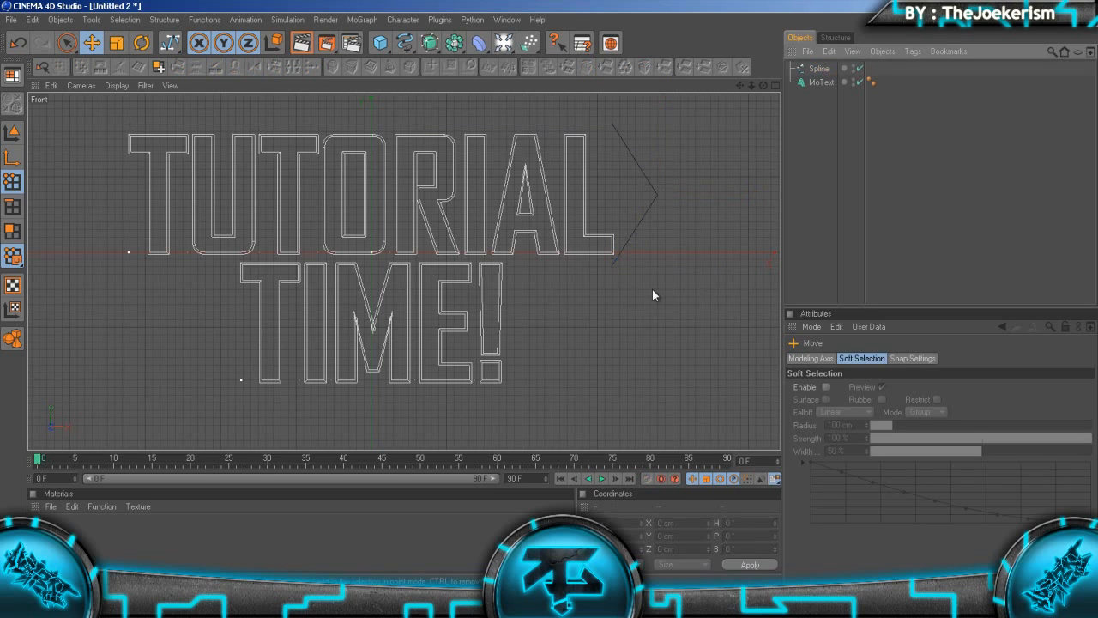
# - Shift the spline's lower end point and the corner point above the final L slightly outward along X
pyautogui.click(820, 70)
pyautogui.click(612, 265)
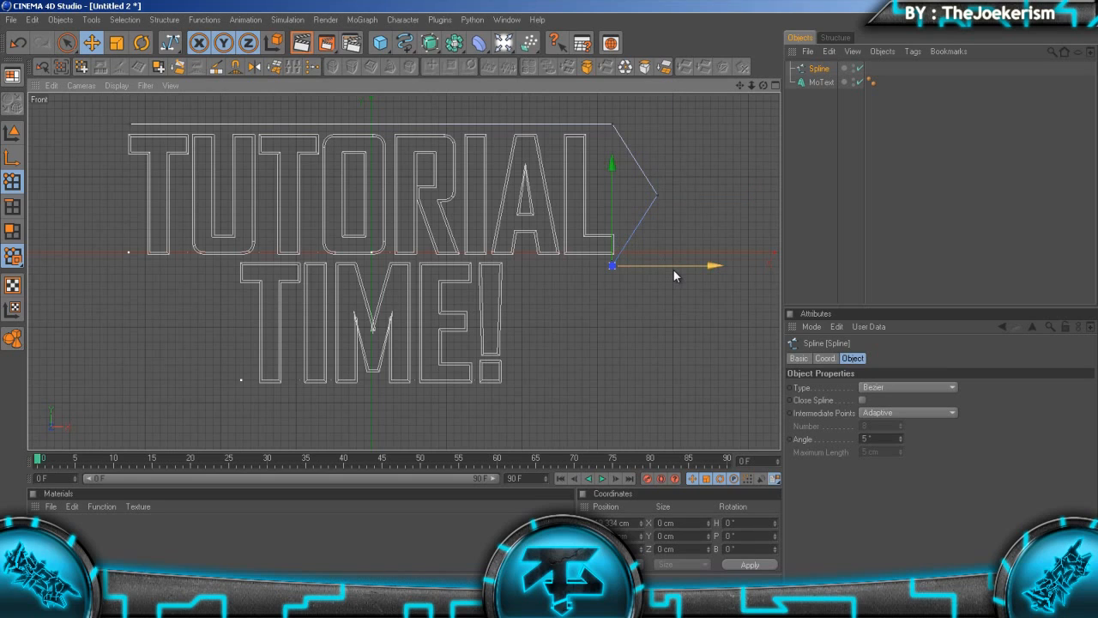
pyautogui.moveTo(673, 269); pyautogui.dragTo(550, 294)
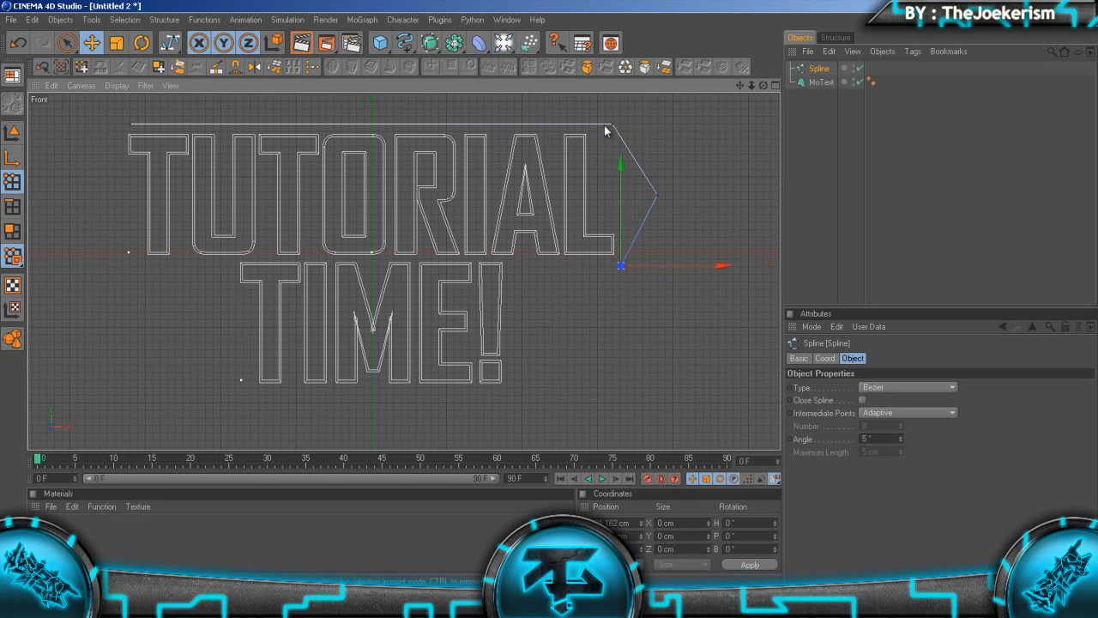
pyautogui.click(613, 125)
pyautogui.moveTo(666, 125); pyautogui.dragTo(550, 294)
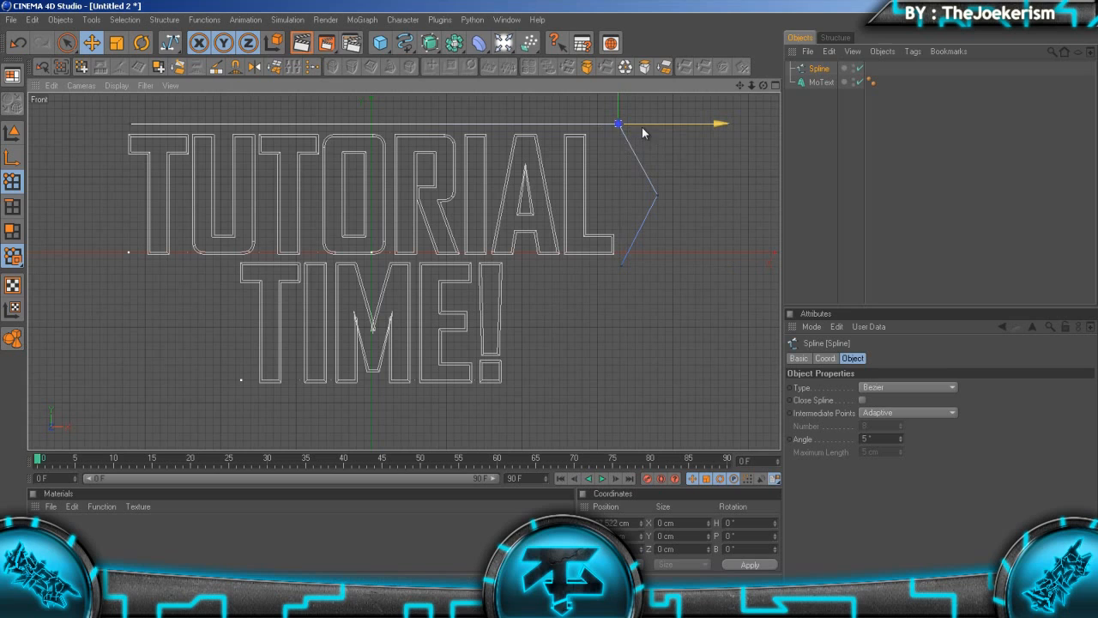
pyautogui.click(897, 154)
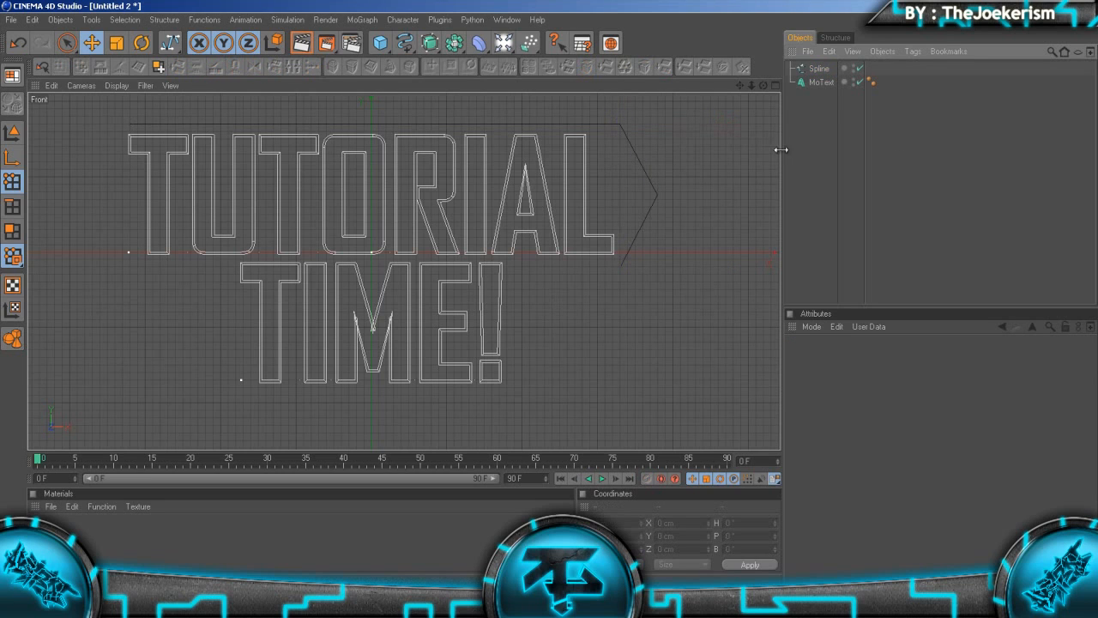
# - Nudge the spline's lower end point slightly inward and down so it lines up with the corner point above it
pyautogui.click(816, 85)
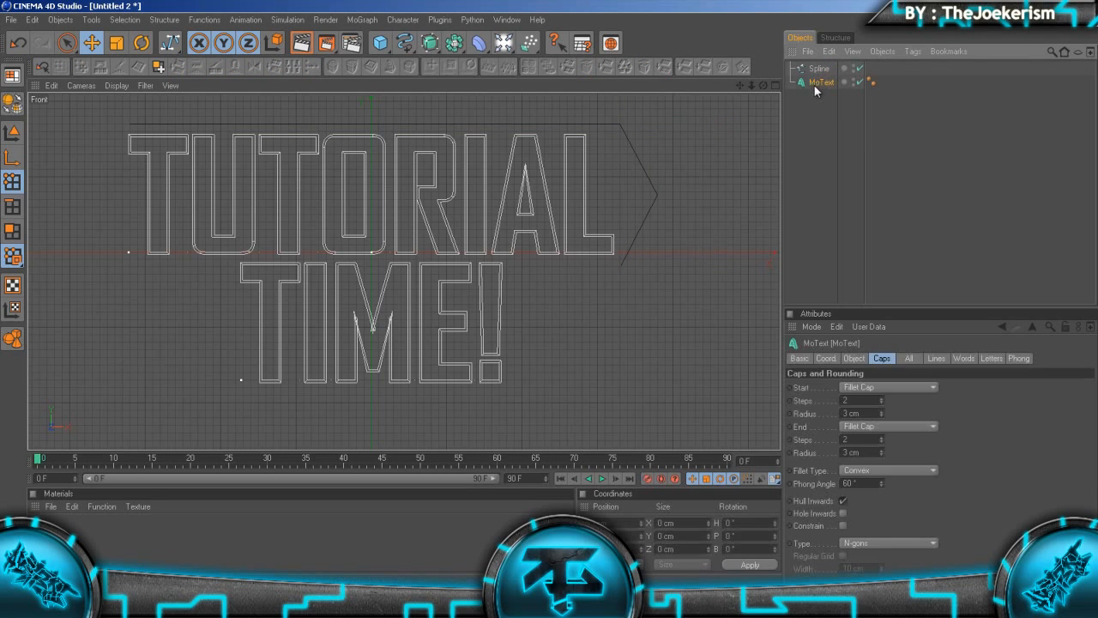
pyautogui.click(625, 261)
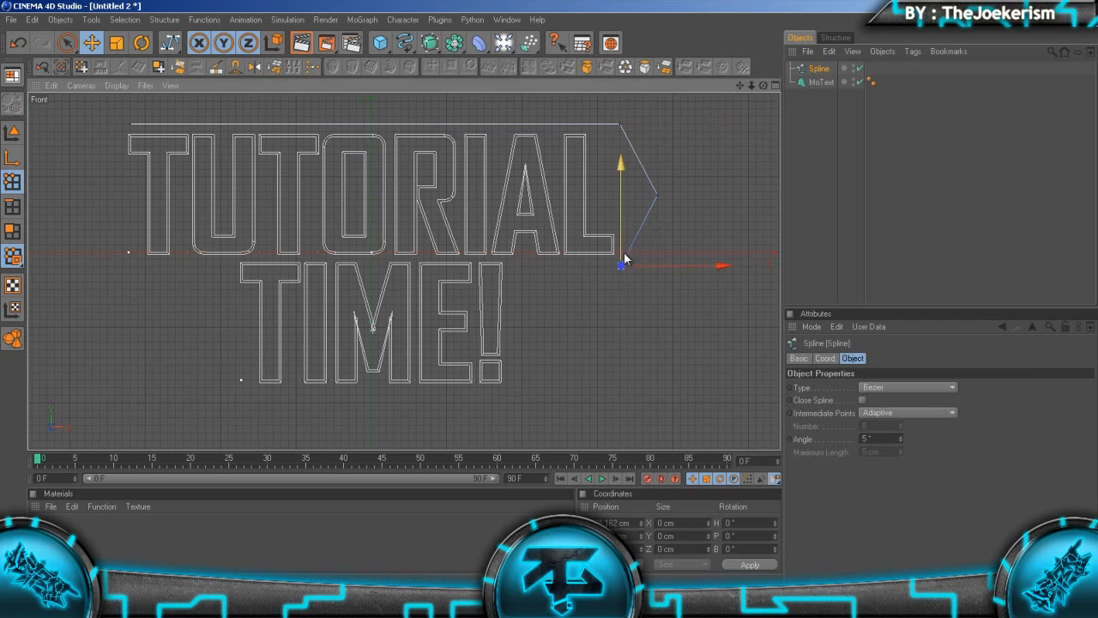
pyautogui.moveTo(624, 255); pyautogui.dragTo(648, 272)
# - Continue the Bezier spline inward below the TUTORIAL baseline to beside the exclamation mark, and down to a point just below TIME!
pyautogui.click(405, 43)
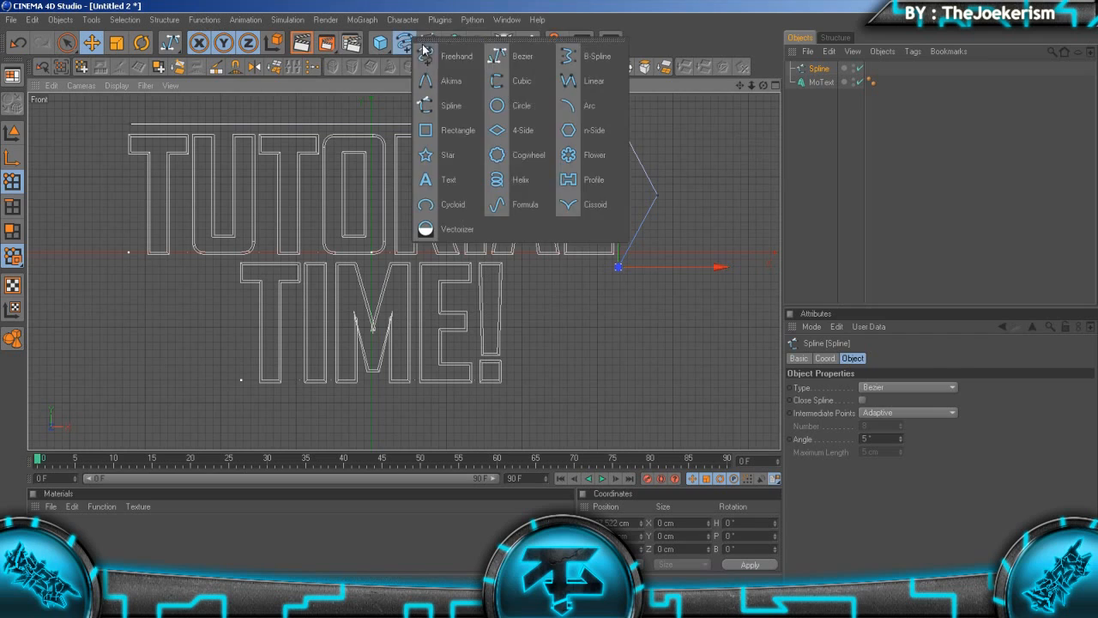
pyautogui.click(522, 57)
pyautogui.click(520, 266)
pyautogui.hotkey('ctrl', 'z')
pyautogui.click(515, 268)
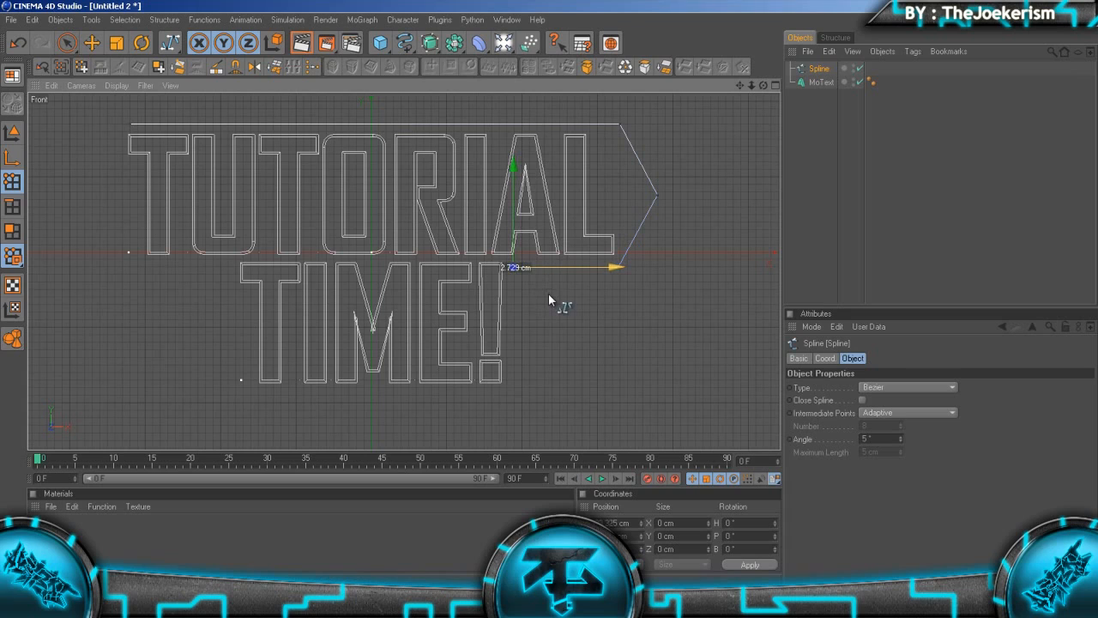
pyautogui.click(515, 386)
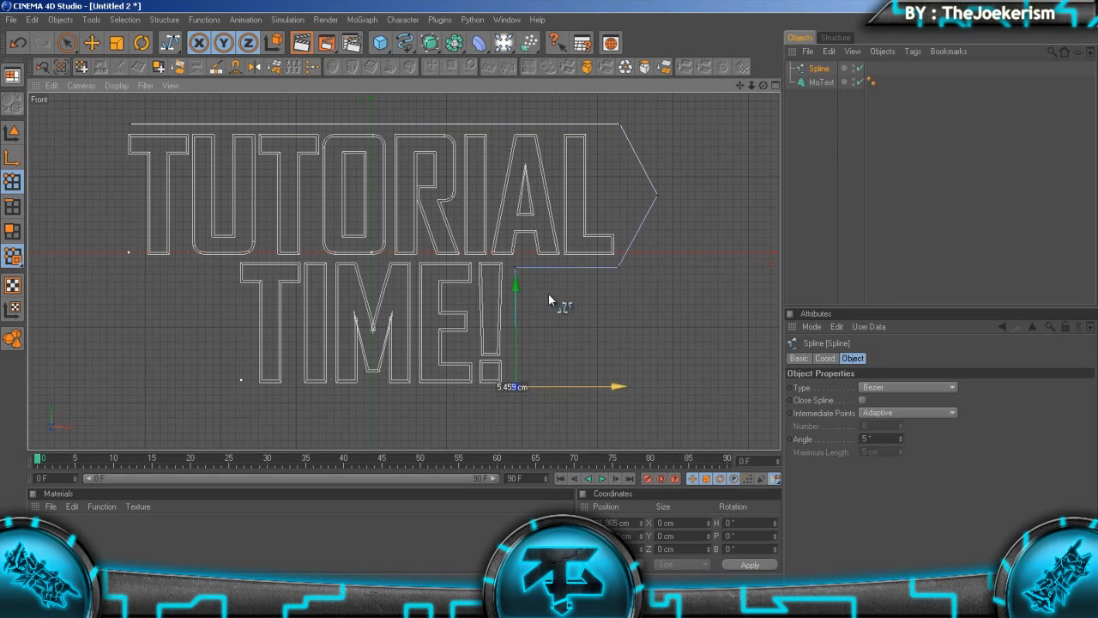
pyautogui.moveTo(549, 294); pyautogui.dragTo(550, 294)
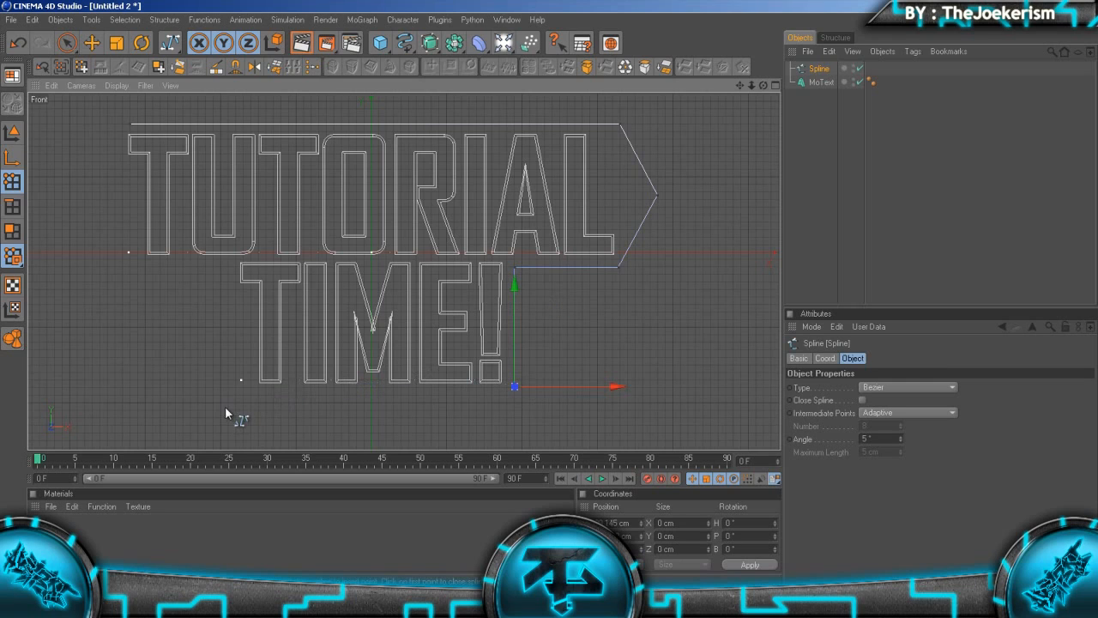
pyautogui.moveTo(519, 364); pyautogui.dragTo(519, 370)
# - Extend the spline under TIME! to a corner just outside its T, and straight up to just below the TUTORIAL baseline
pyautogui.click(240, 390)
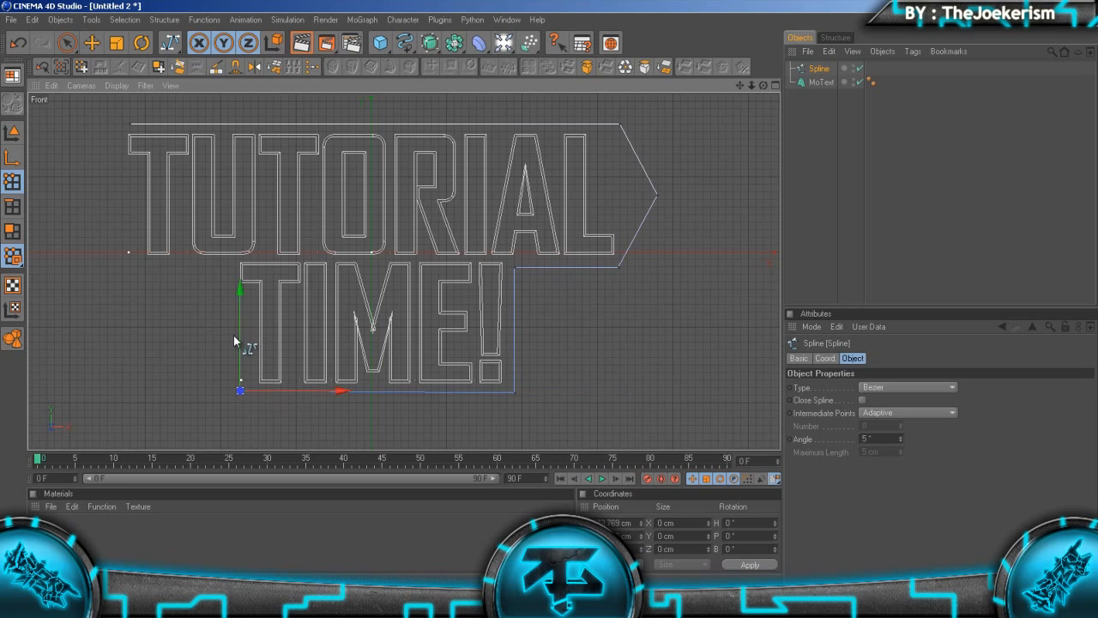
pyautogui.moveTo(239, 337); pyautogui.dragTo(238, 339)
pyautogui.moveTo(304, 395); pyautogui.dragTo(296, 395)
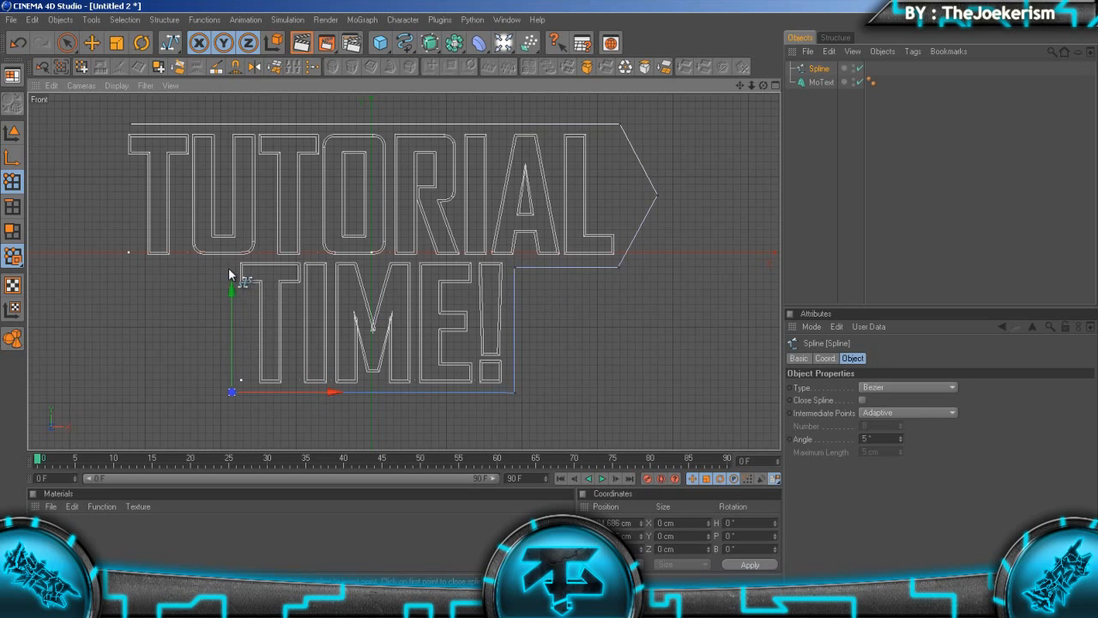
pyautogui.click(231, 268)
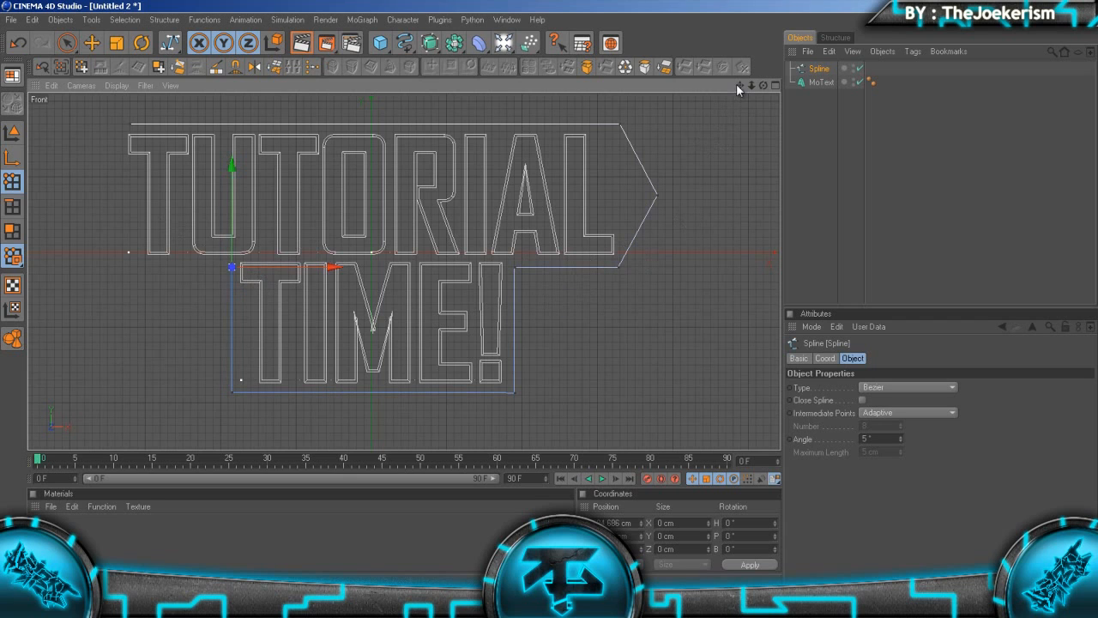
# - Run the spline out below TUTORIAL's first T, add an outward-pointing tip beside it, and close the outline at its starting point
pyautogui.moveTo(740, 85); pyautogui.dragTo(535, 167)
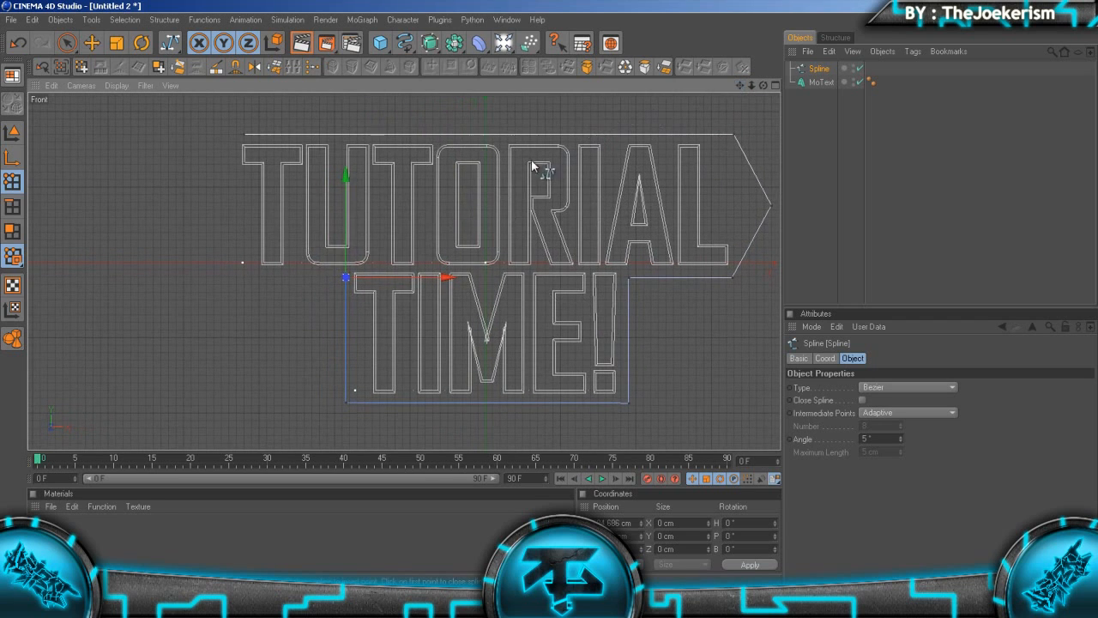
pyautogui.click(244, 278)
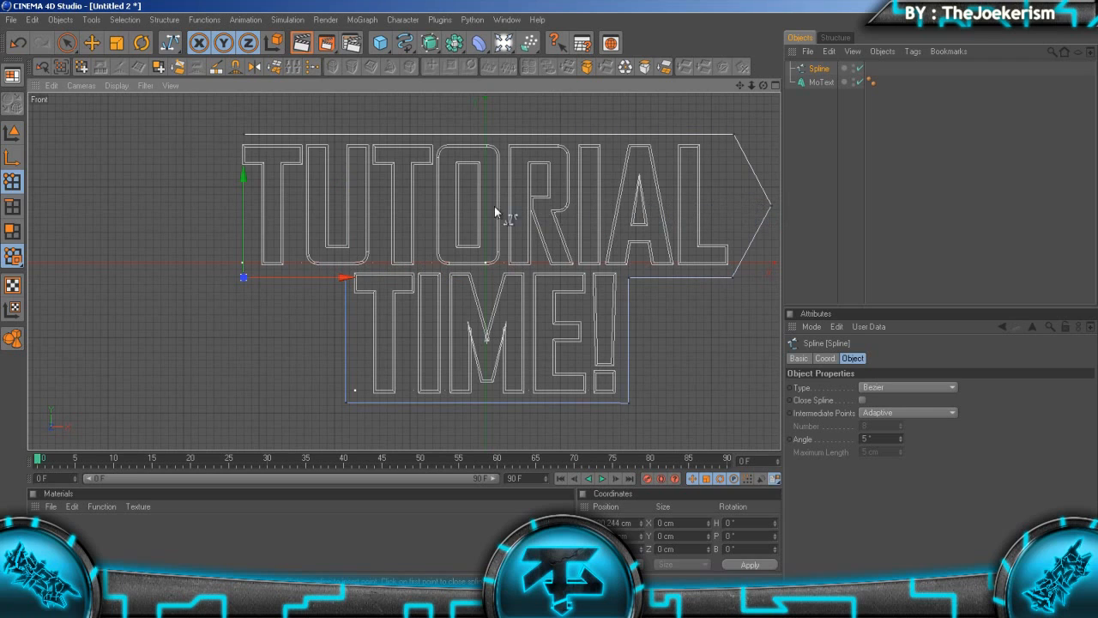
pyautogui.click(183, 205)
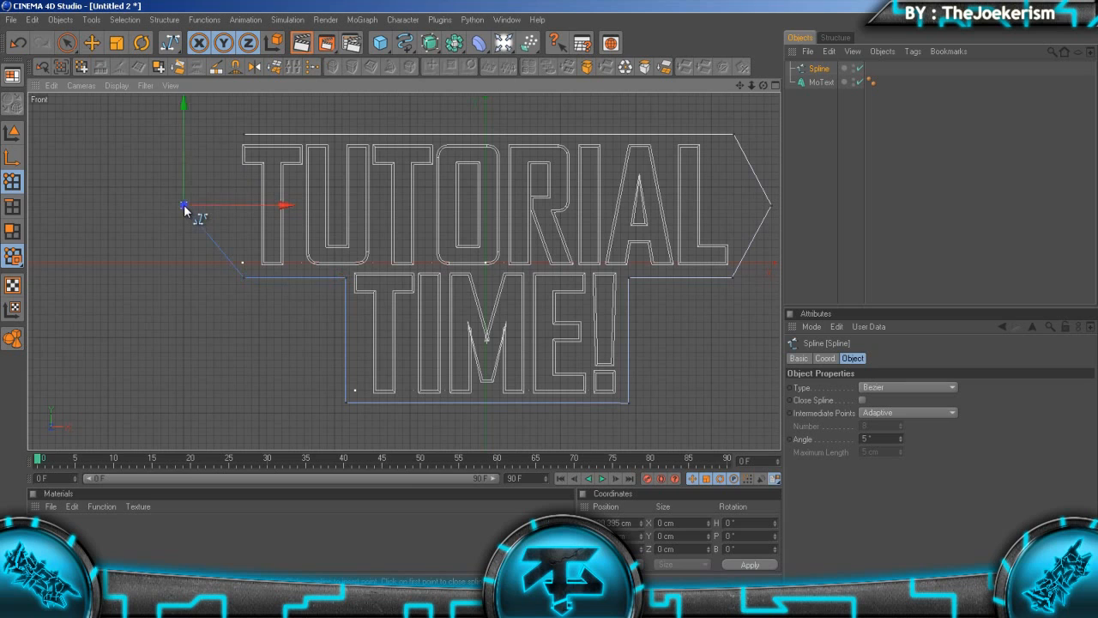
pyautogui.click(244, 135)
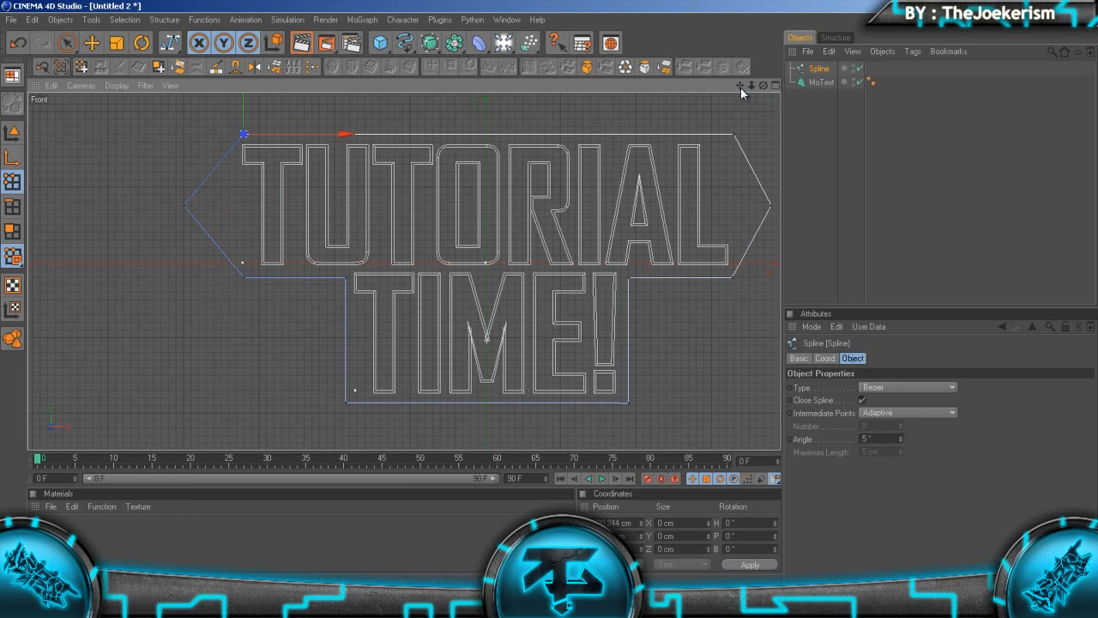
# - Move the spline's tip point beside TUTORIAL's first T inward about 18 cm along X
pyautogui.moveTo(741, 86); pyautogui.dragTo(707, 91)
pyautogui.click(92, 42)
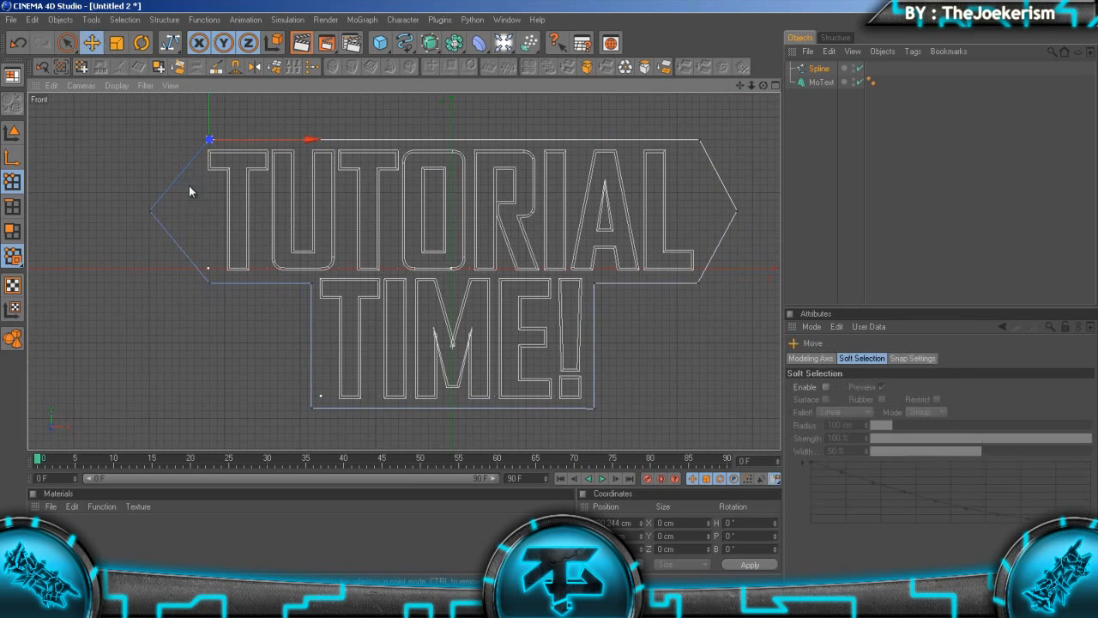
pyautogui.click(156, 214)
pyautogui.moveTo(179, 212); pyautogui.dragTo(192, 213)
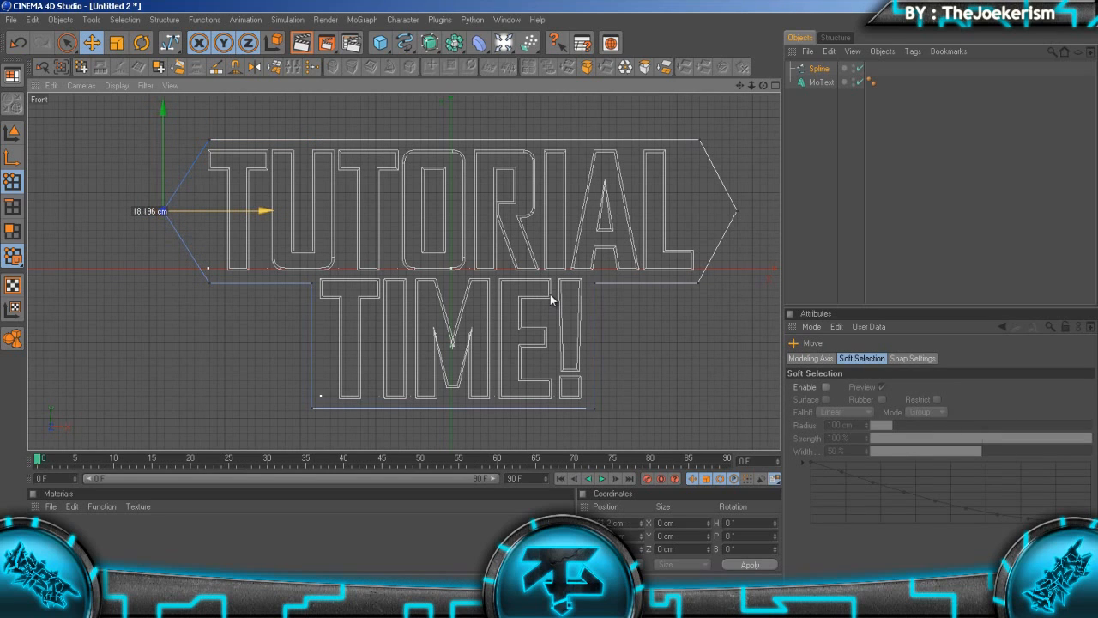
pyautogui.click(944, 200)
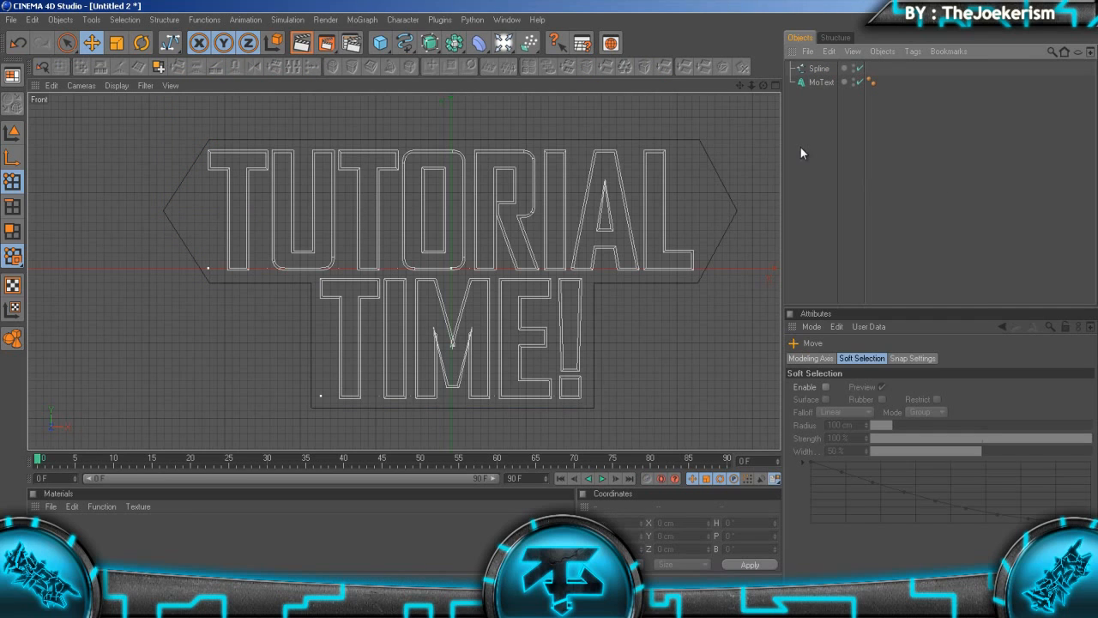
pyautogui.click(820, 69)
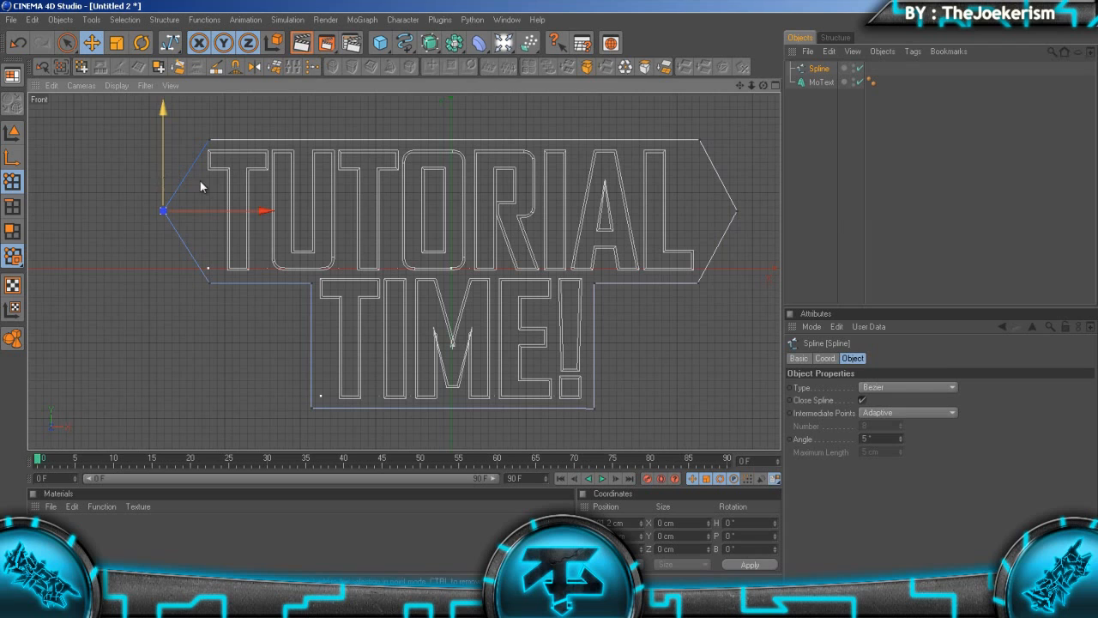
pyautogui.click(771, 139)
# - Add an Extrude NURBS object in the Perspective view and make the outline spline its child
pyautogui.click(776, 85)
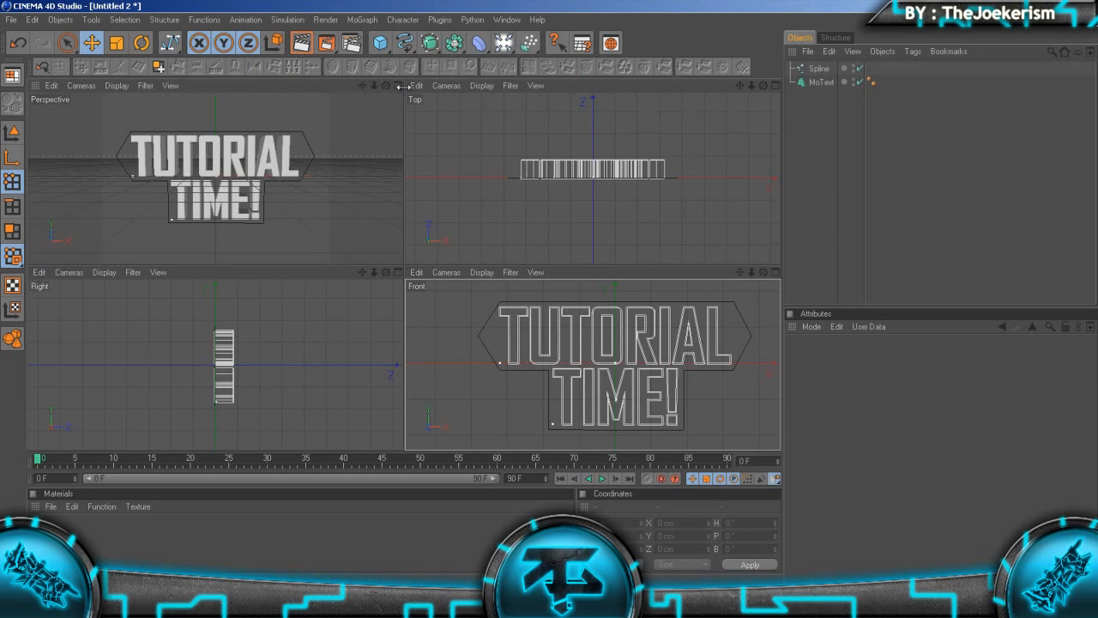
pyautogui.click(398, 85)
pyautogui.moveTo(430, 43); pyautogui.dragTo(478, 78)
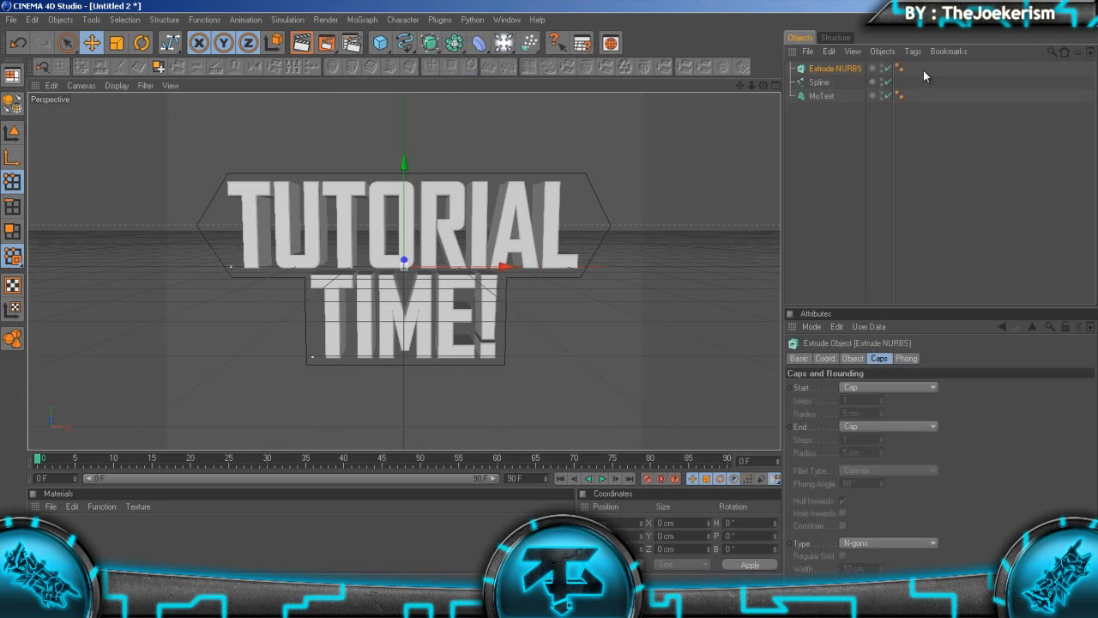
pyautogui.click(819, 83)
pyautogui.moveTo(831, 70); pyautogui.dragTo(833, 68)
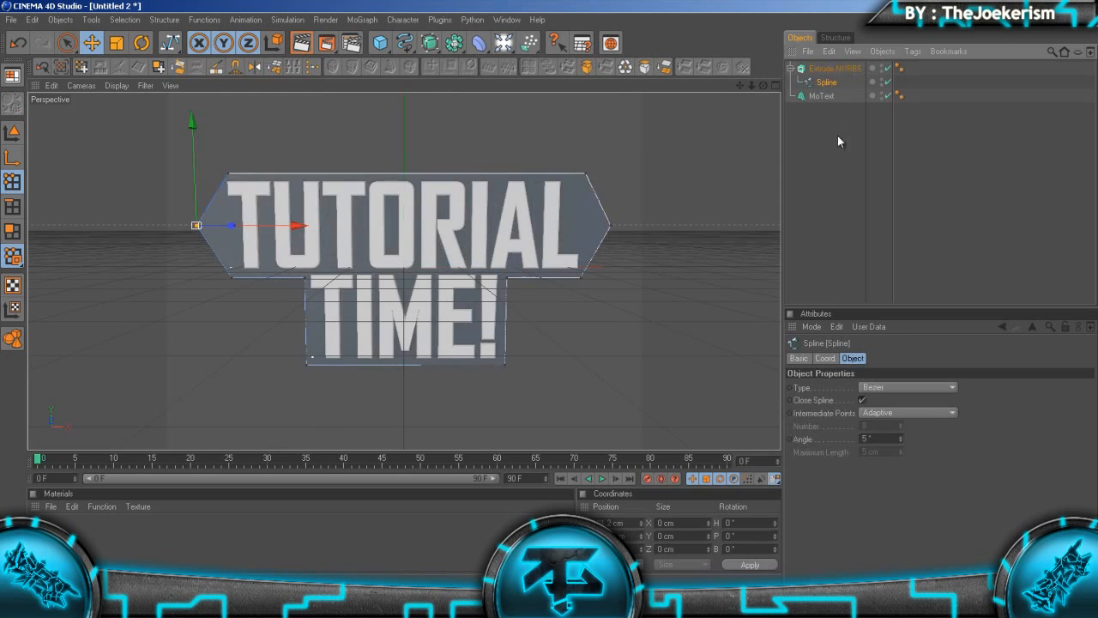
# - Move the Extrude NURBS back along Z so the plate sits behind the front faces of the text
pyautogui.moveTo(764, 85); pyautogui.dragTo(789, 129)
pyautogui.click(832, 67)
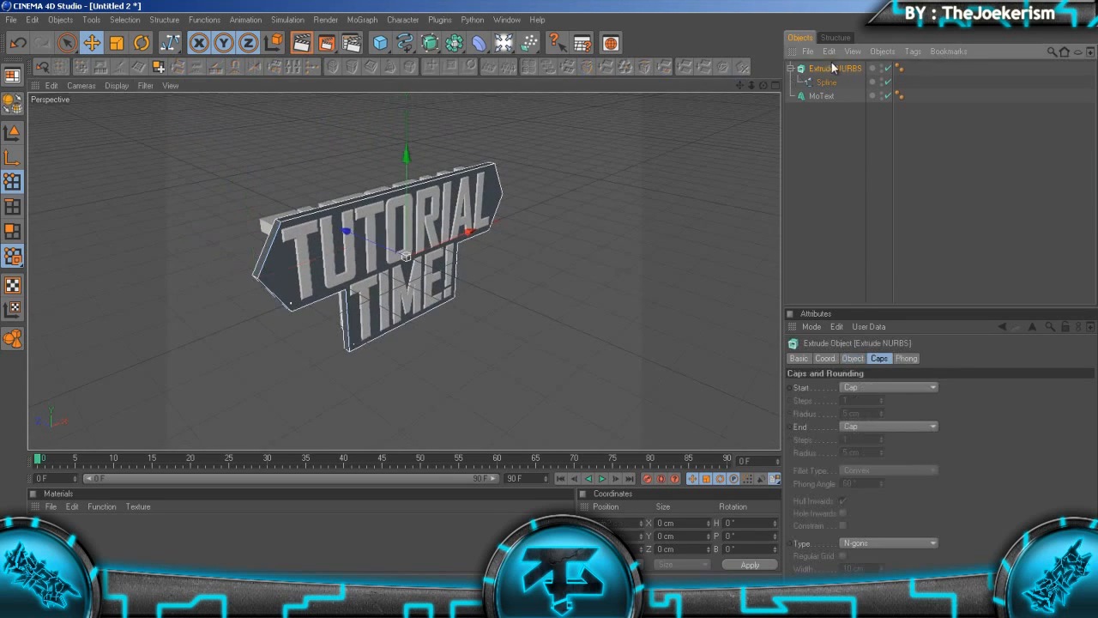
pyautogui.scroll(2, 370, 190)
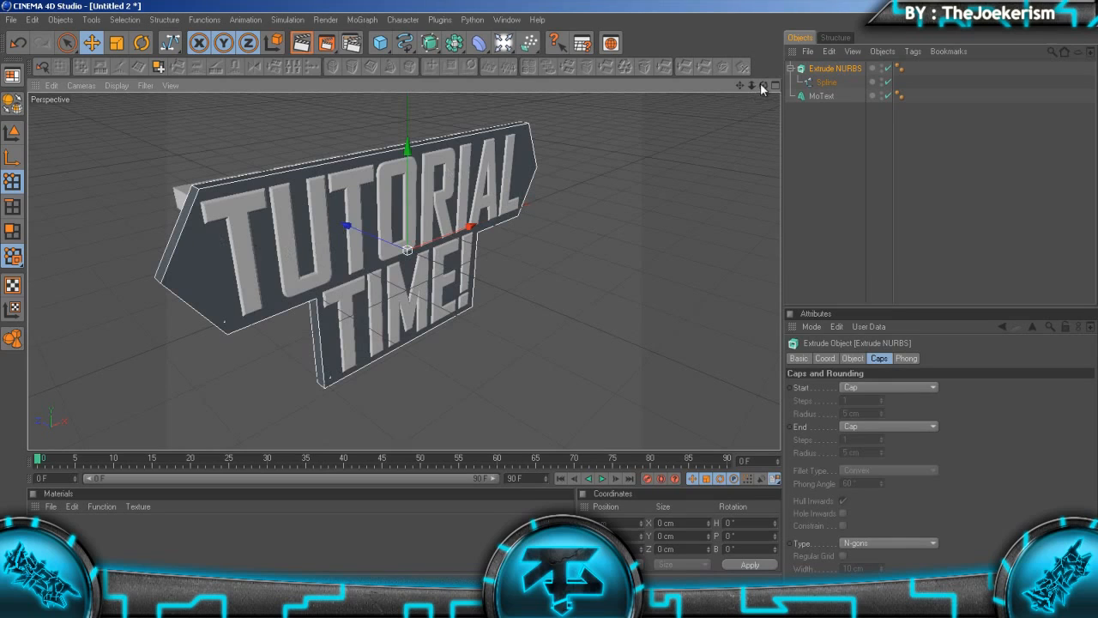
pyautogui.moveTo(762, 85); pyautogui.dragTo(550, 300)
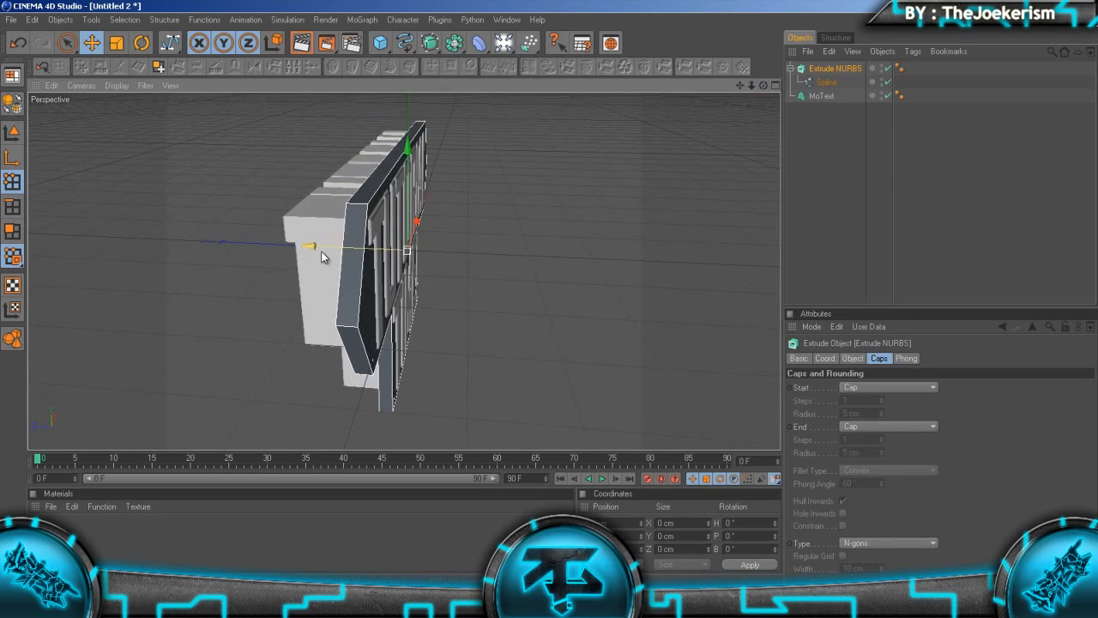
pyautogui.moveTo(322, 251); pyautogui.dragTo(550, 296)
# - Set the Extrude NURBS Z movement to 40 cm and nudge the plate slightly forward along Z toward the text
pyautogui.click(854, 358)
pyautogui.doubleClick(965, 387)
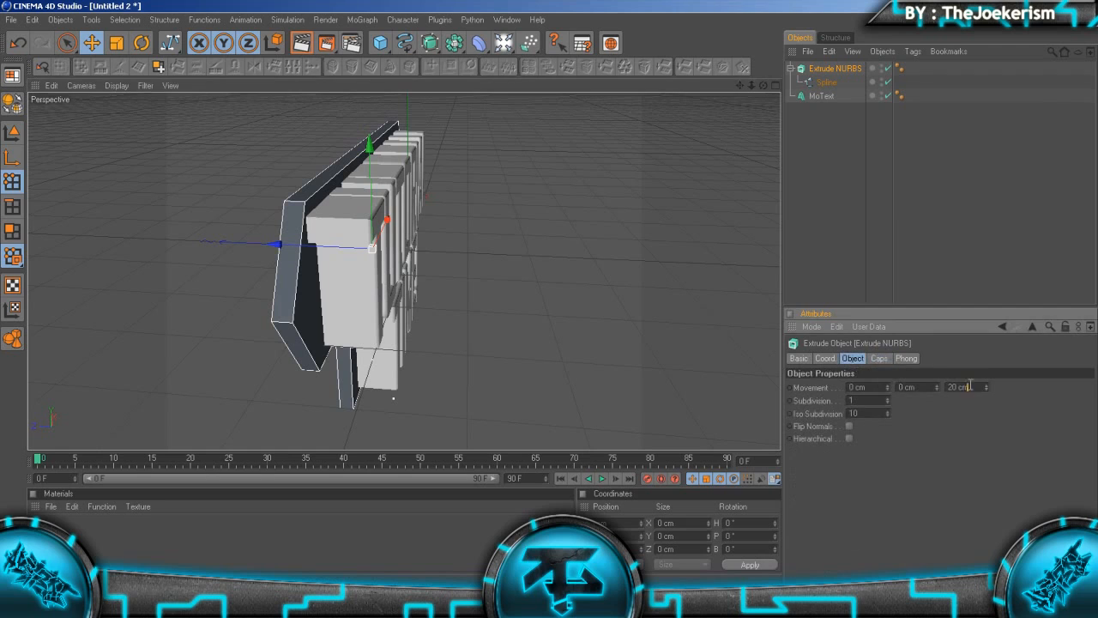
pyautogui.write('4')
pyautogui.press('Left')
pyautogui.press('Left')
pyautogui.press('Return')
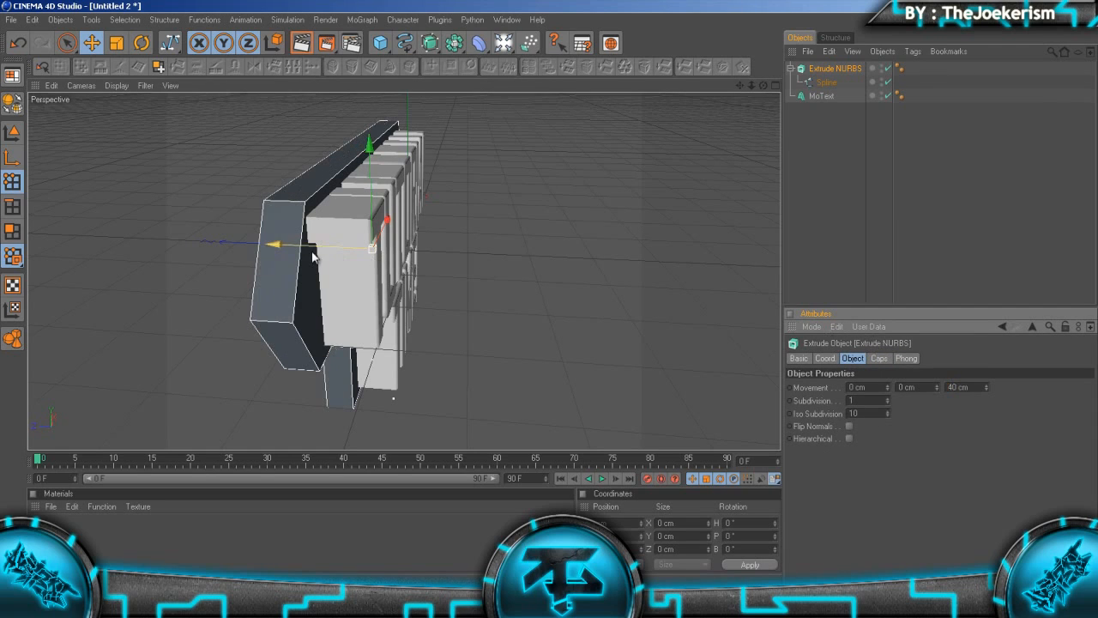
pyautogui.moveTo(275, 244); pyautogui.dragTo(551, 294)
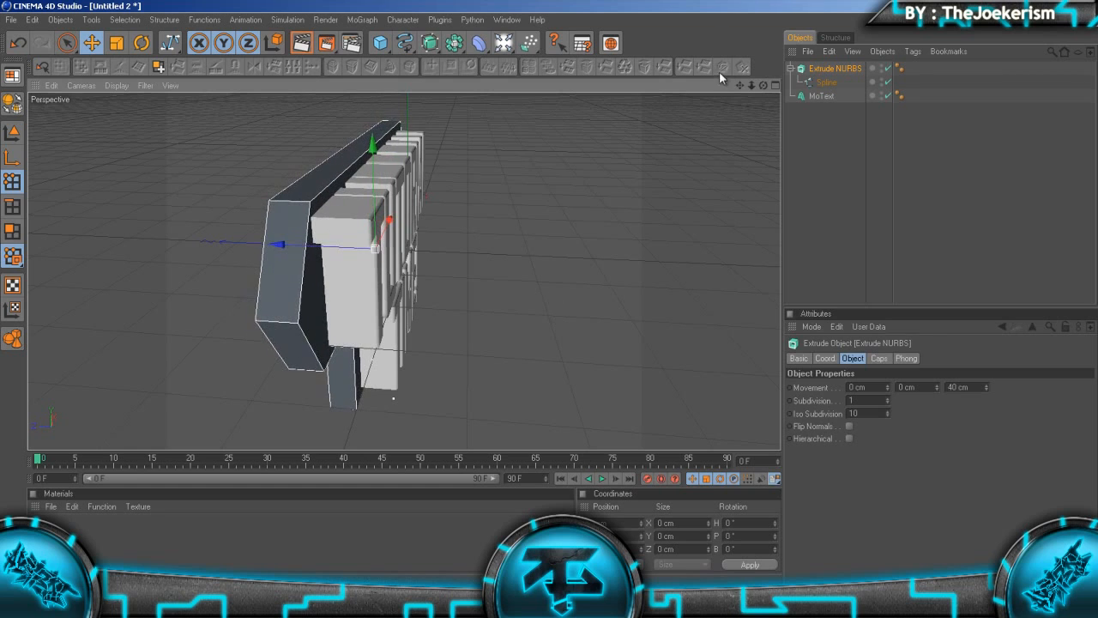
# - Set both the start and end caps of the Extrude NURBS to Fillet Cap
pyautogui.moveTo(764, 84); pyautogui.dragTo(550, 294)
pyautogui.click(879, 358)
pyautogui.click(870, 387)
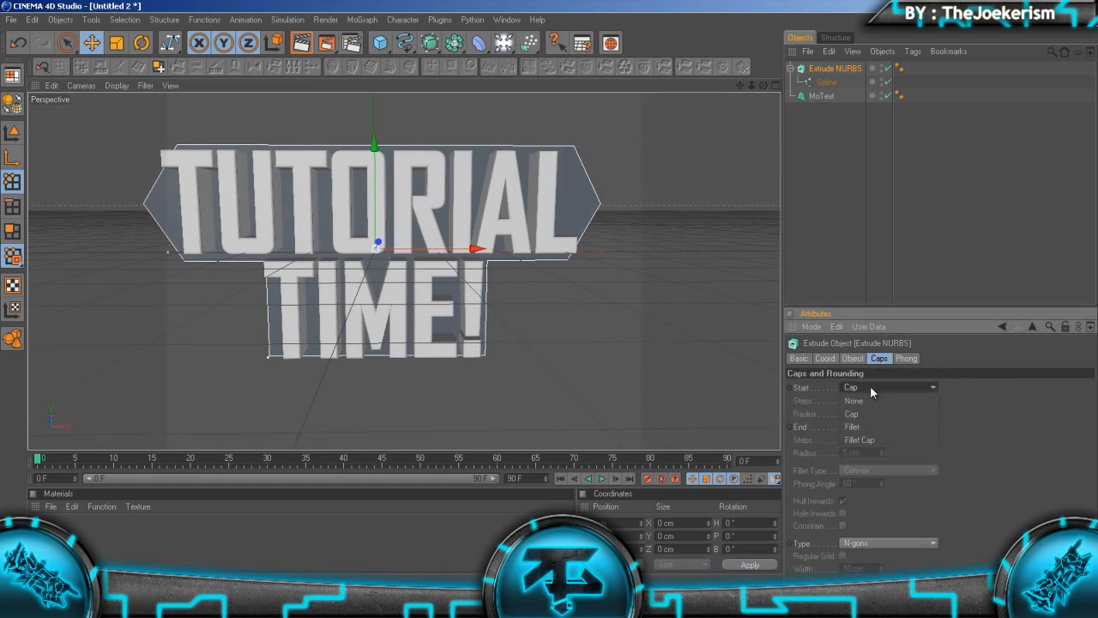
pyautogui.click(861, 438)
pyautogui.click(867, 426)
pyautogui.click(892, 478)
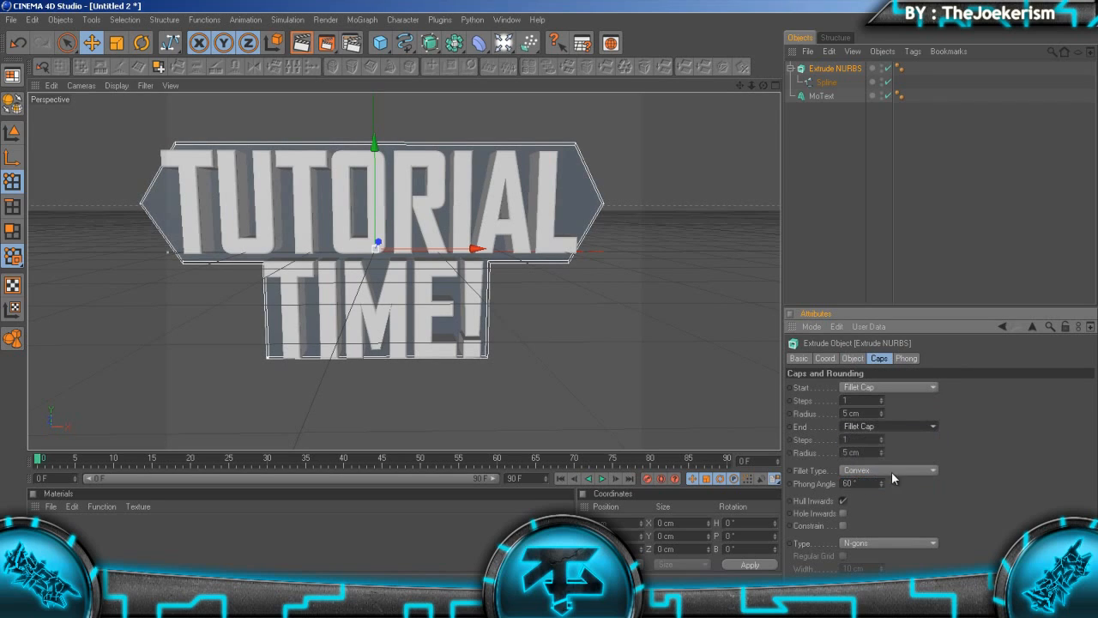
# - Set the start and end fillet radius of the Extrude NURBS to 3 cm and deselect the object
pyautogui.click(882, 455)
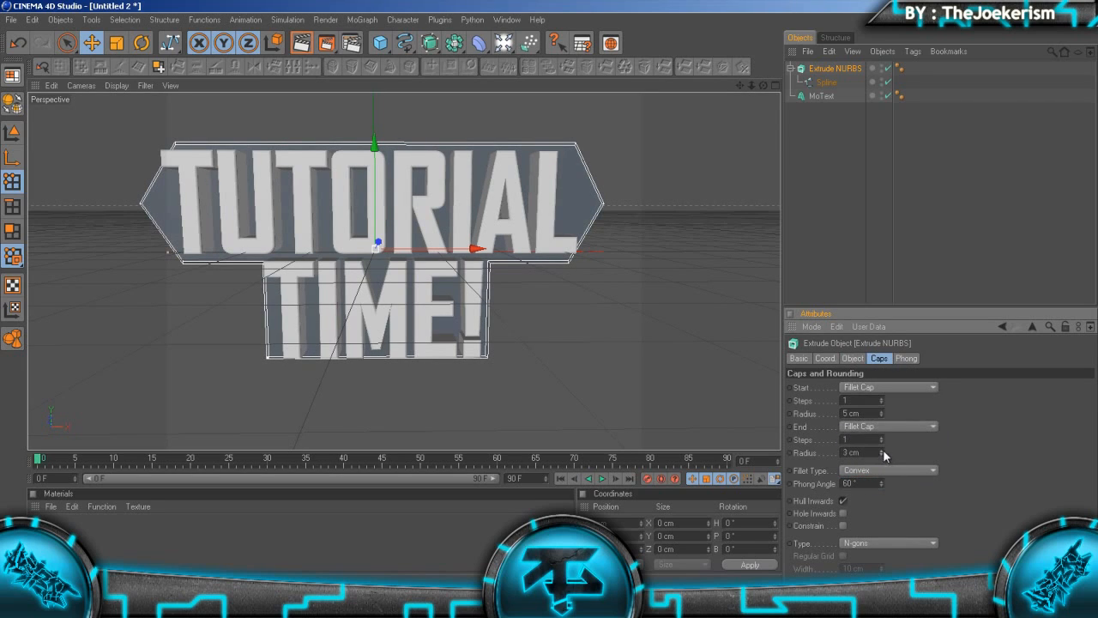
pyautogui.click(882, 417)
pyautogui.click(882, 416)
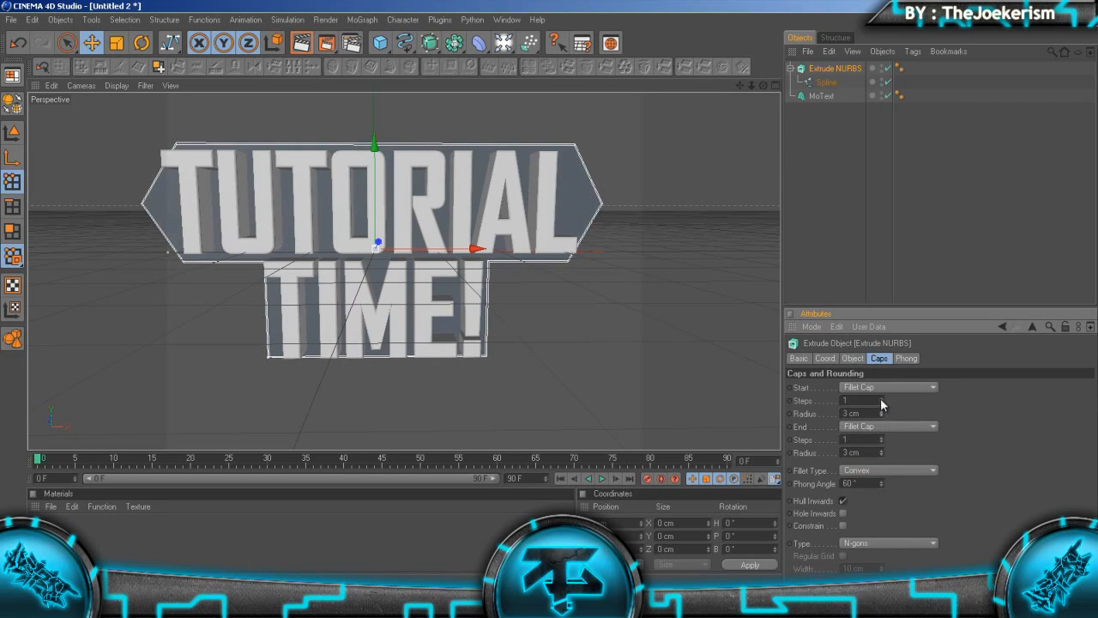
pyautogui.click(756, 186)
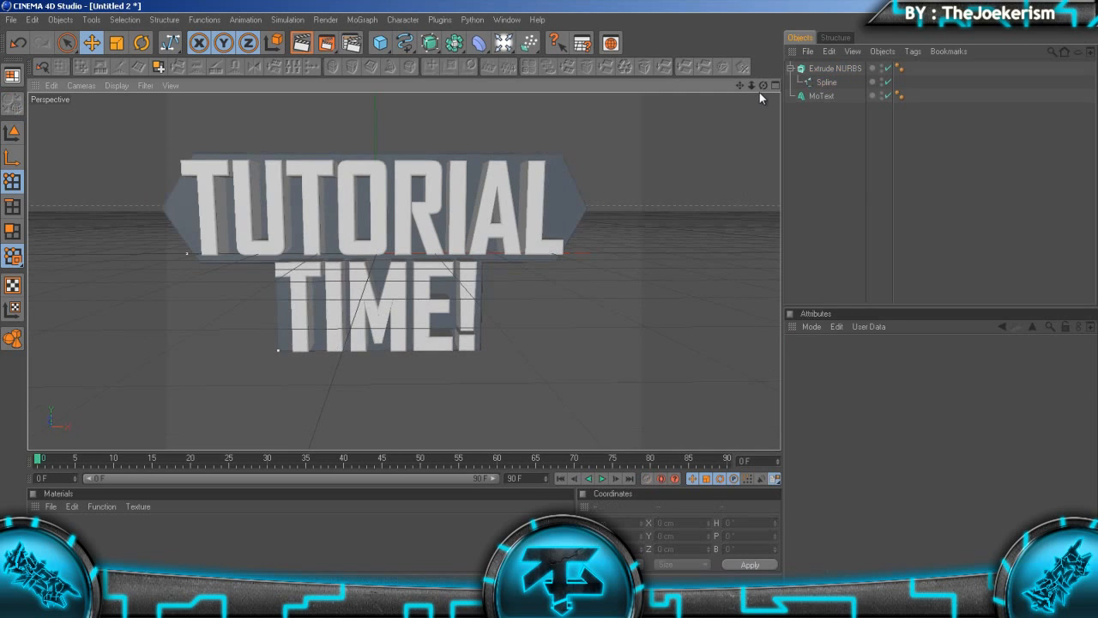
# - Examine the plate behind the text in perspective, and compare the Front view with the Extrude NURBS disabled and enabled
pyautogui.moveTo(763, 85); pyautogui.dragTo(551, 294)
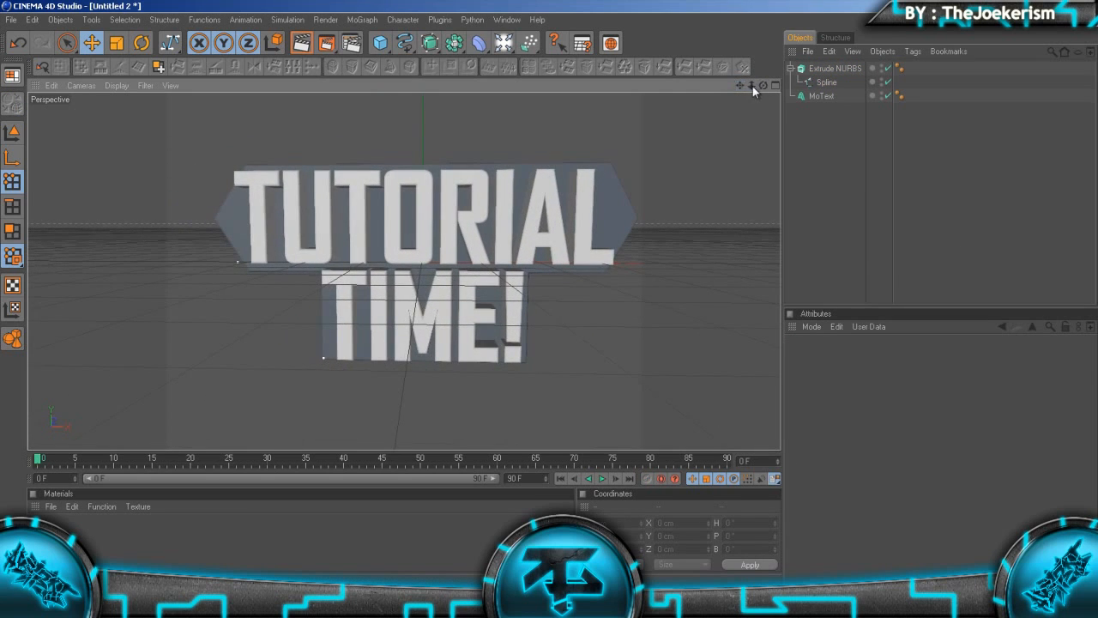
pyautogui.moveTo(763, 85); pyautogui.dragTo(550, 295)
pyautogui.moveTo(763, 85); pyautogui.dragTo(549, 292)
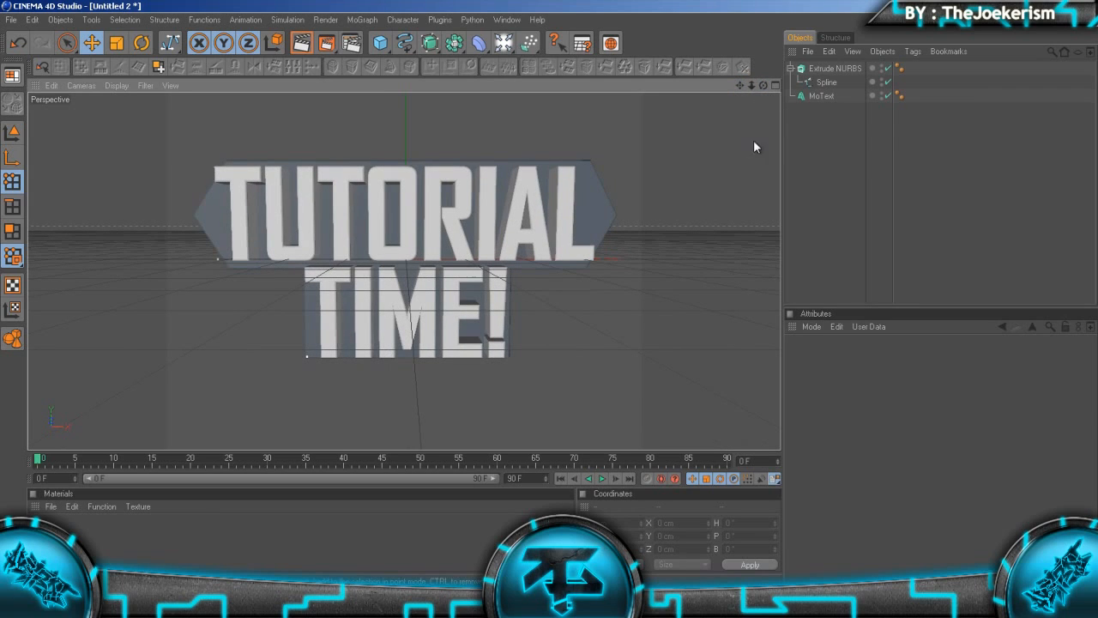
pyautogui.middleClick(773, 253)
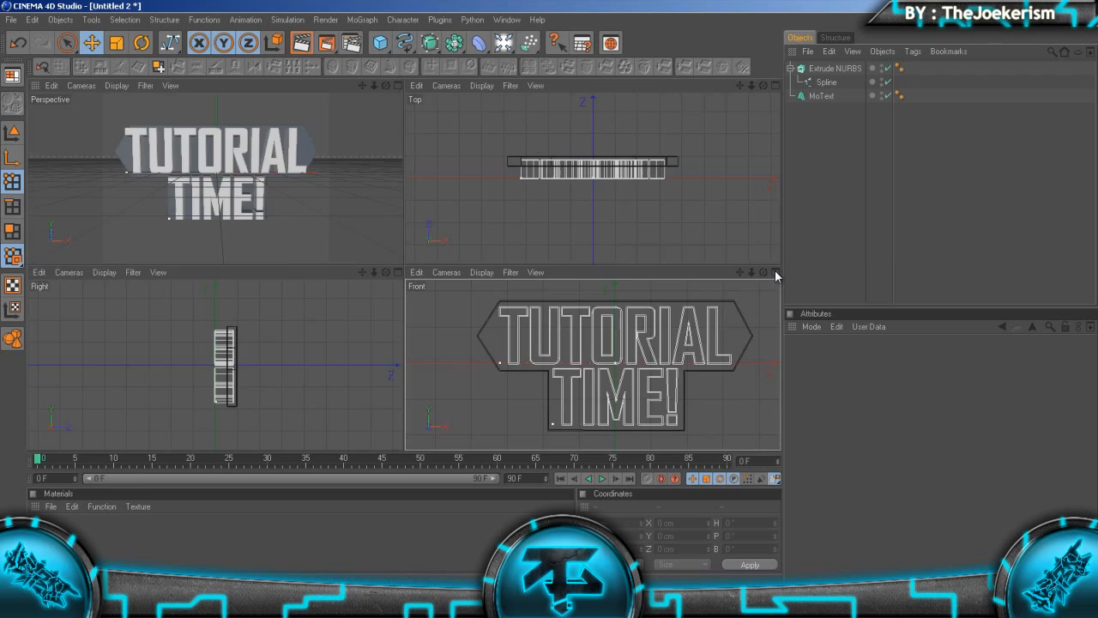
pyautogui.middleClick(775, 270)
pyautogui.scroll(1, 547, 274)
pyautogui.scroll(-2, 546, 274)
pyautogui.scroll(2, 547, 274)
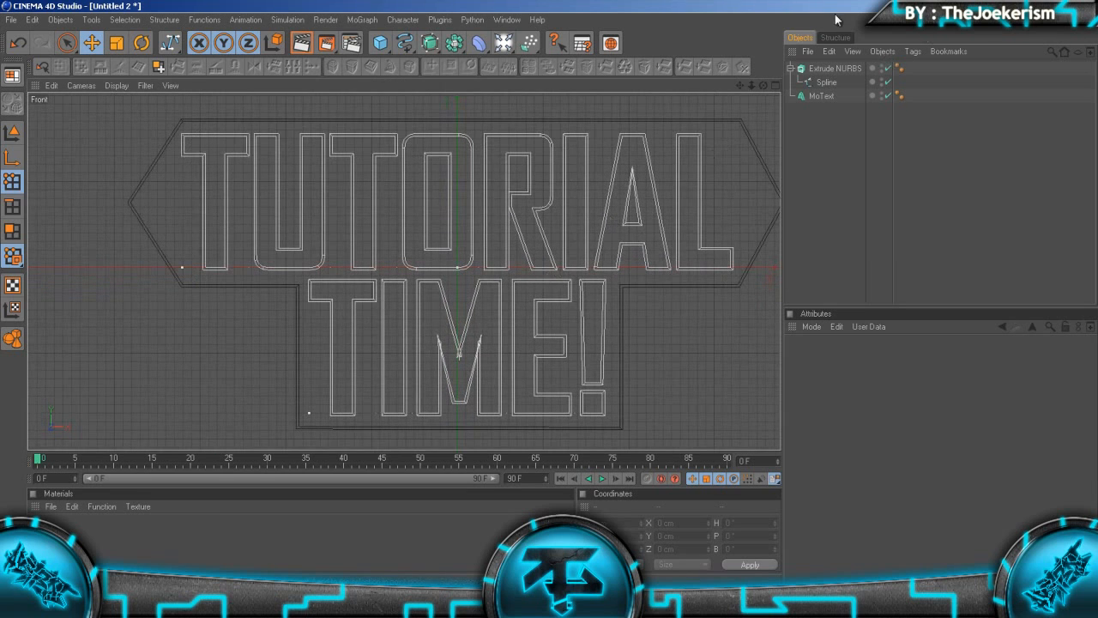
pyautogui.click(887, 68)
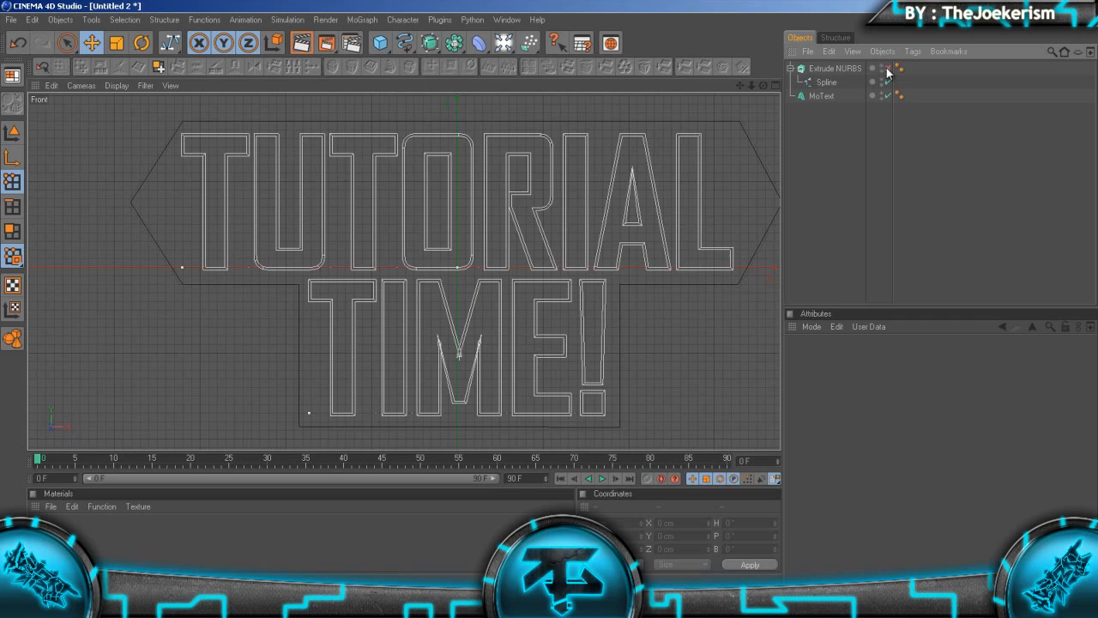
pyautogui.click(889, 70)
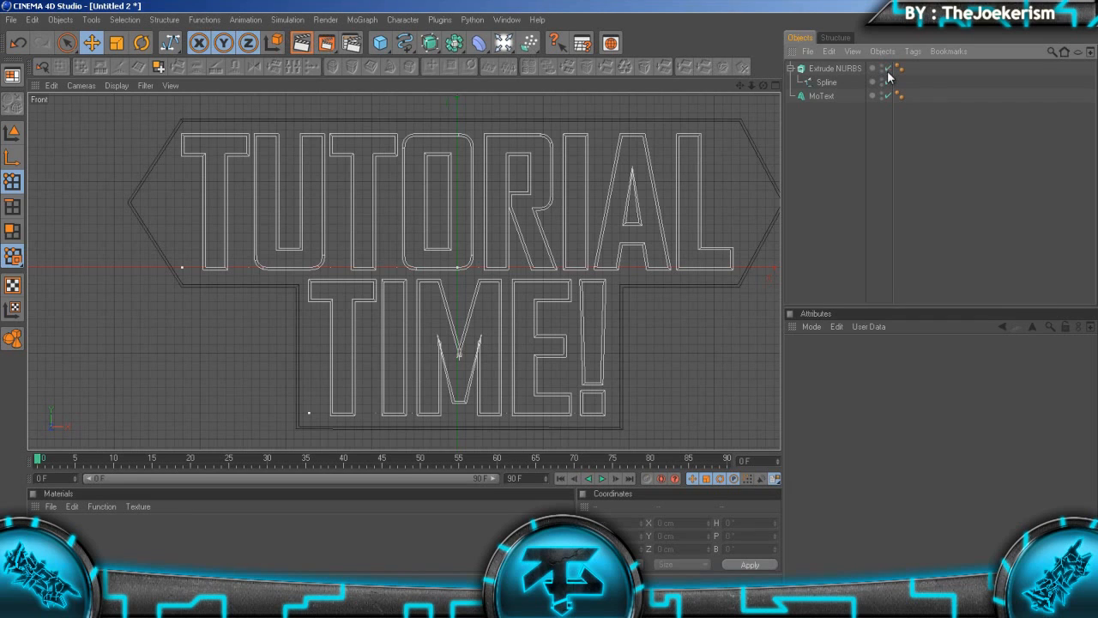
# - Start a new Bezier spline in the Front view with a straight top edge running just above TUTORIAL, extending past both ends of the word
pyautogui.moveTo(412, 46); pyautogui.dragTo(525, 59)
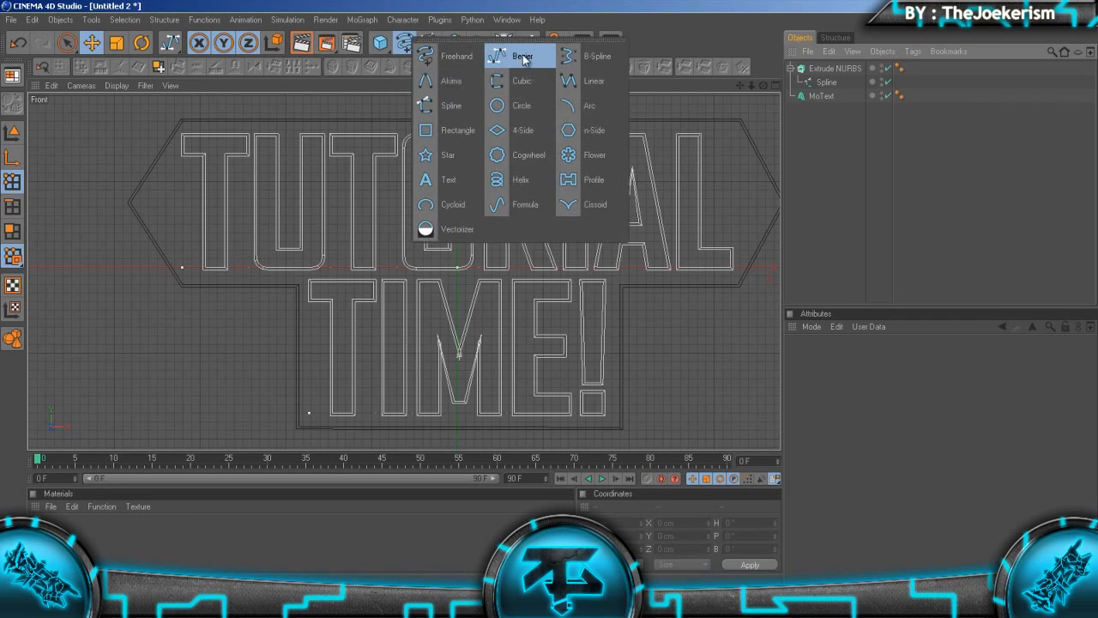
pyautogui.click(523, 58)
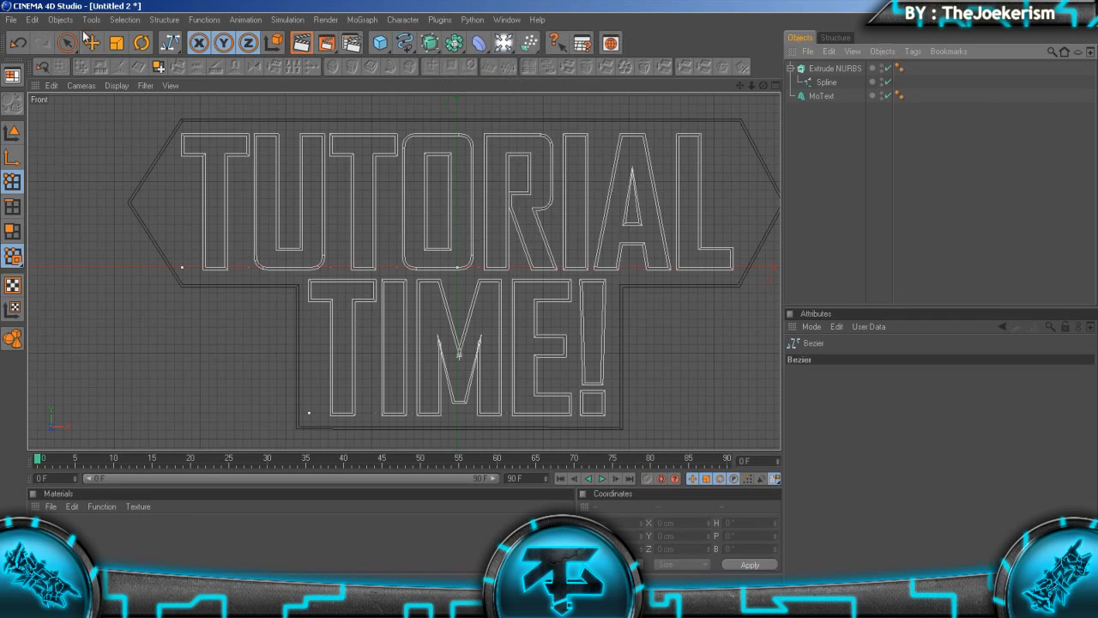
pyautogui.click(114, 130)
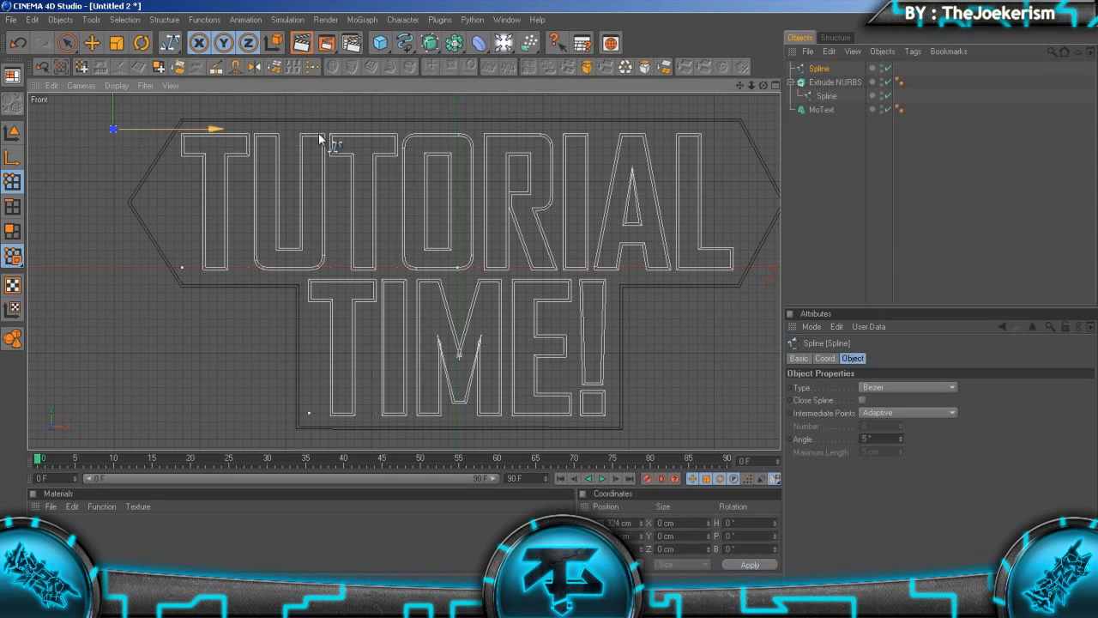
pyautogui.moveTo(739, 89)
pyautogui.mouseDown()
pyautogui.moveTo(536, 294)
pyautogui.moveTo(741, 94)
pyautogui.mouseUp()
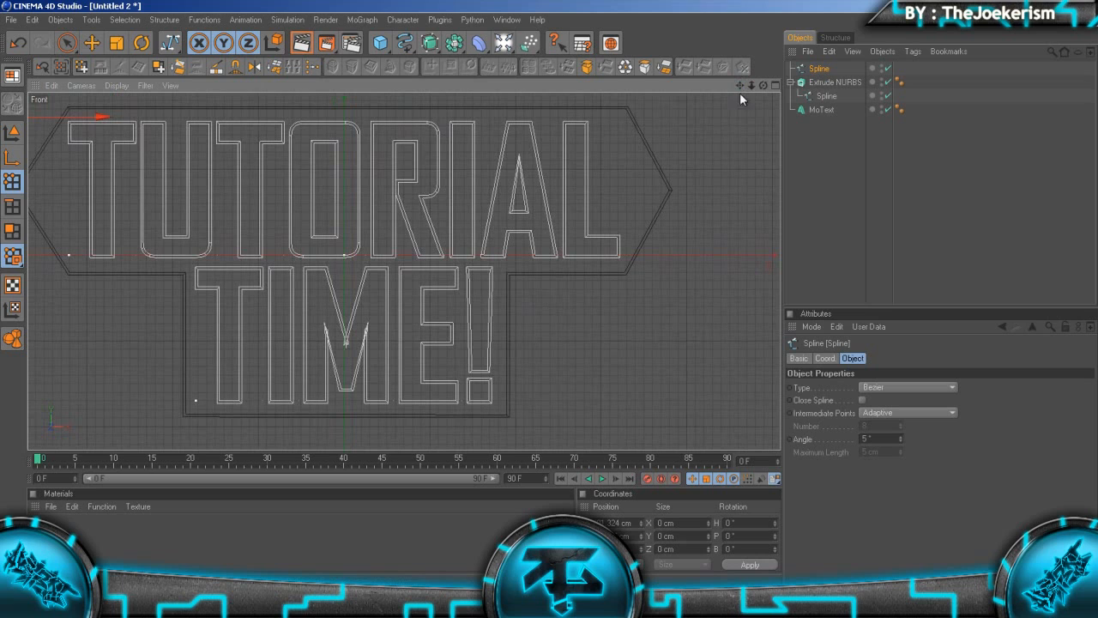
pyautogui.click(685, 118)
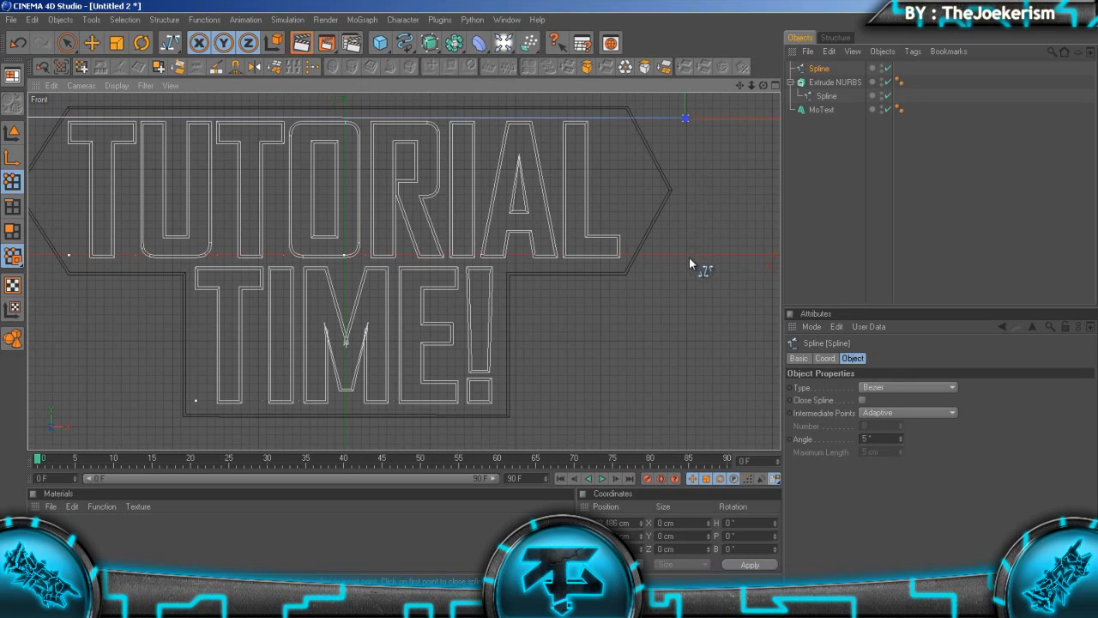
pyautogui.moveTo(718, 117); pyautogui.dragTo(674, 117)
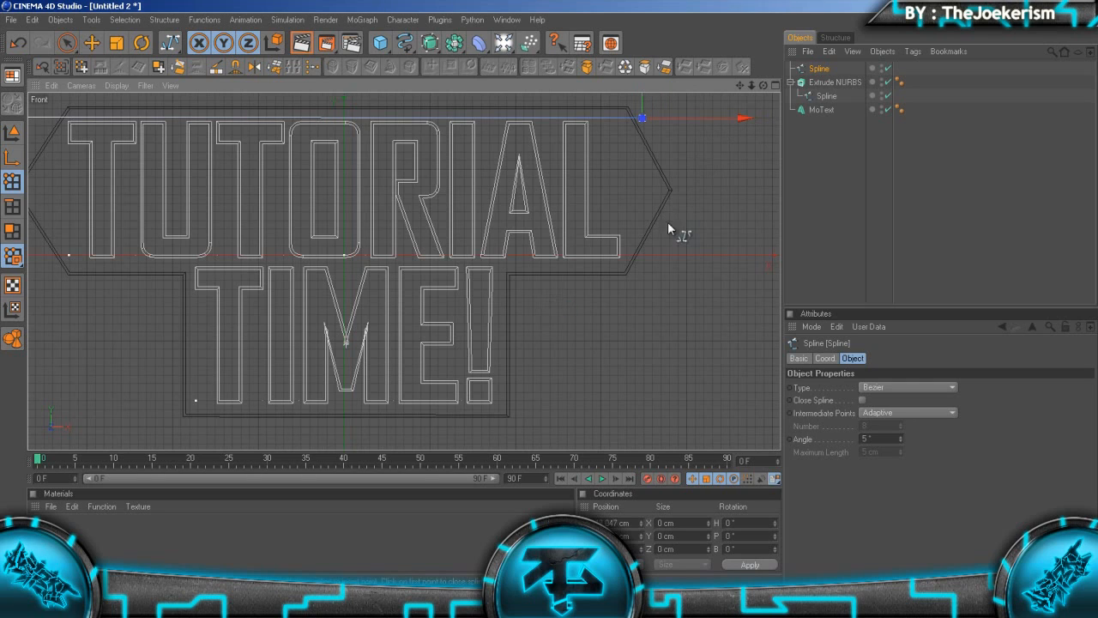
pyautogui.click(643, 264)
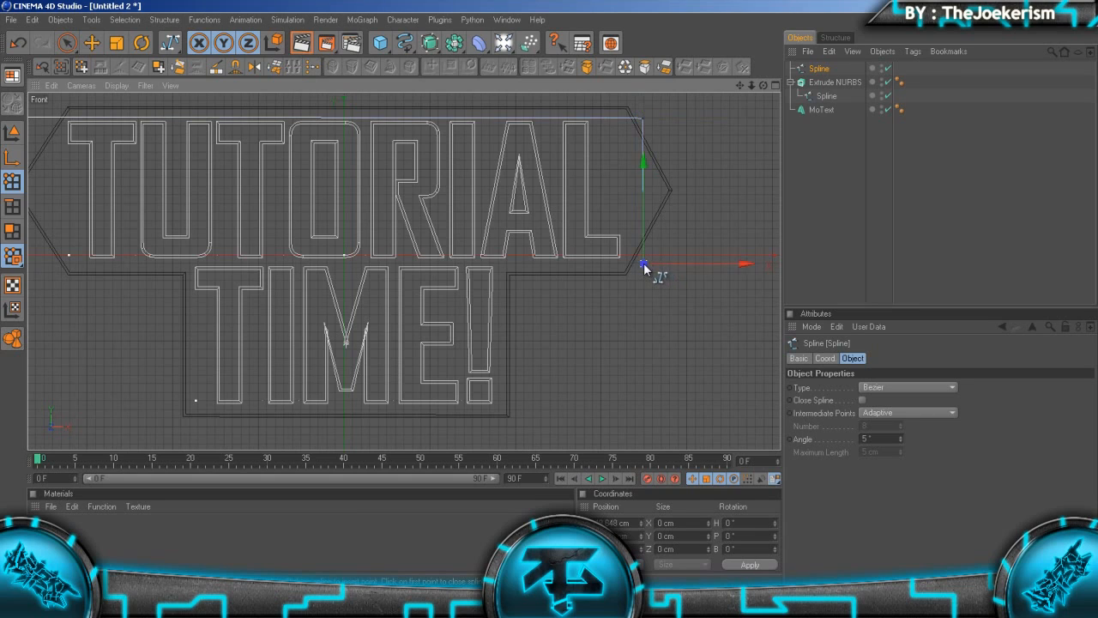
pyautogui.click(549, 294)
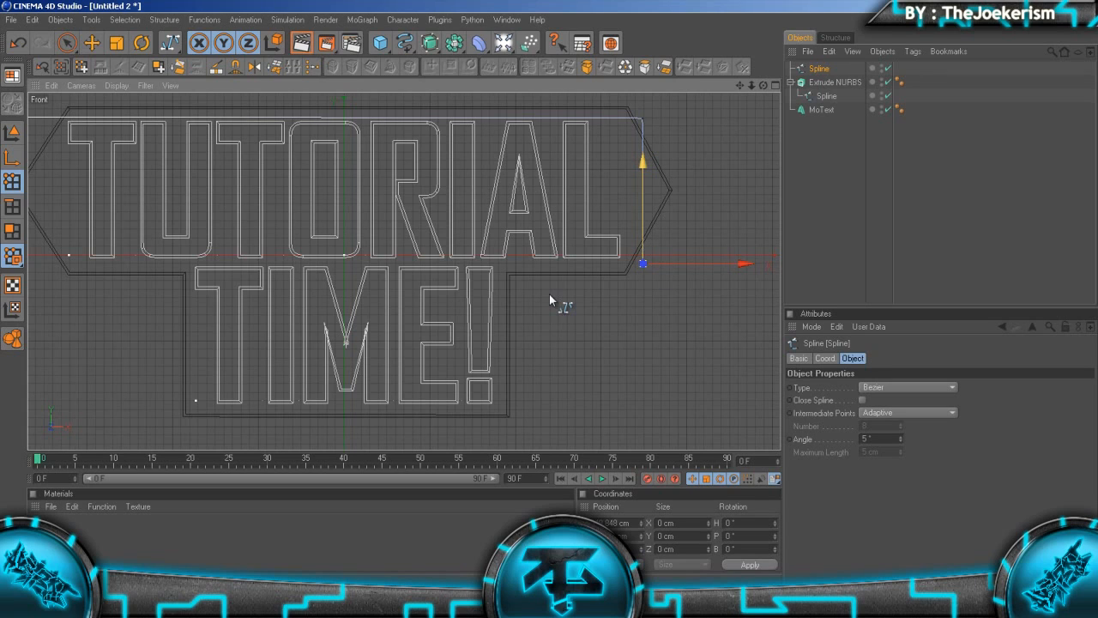
pyautogui.hotkey('ctrl', 'z')
pyautogui.hotkey('ctrl', 'z')
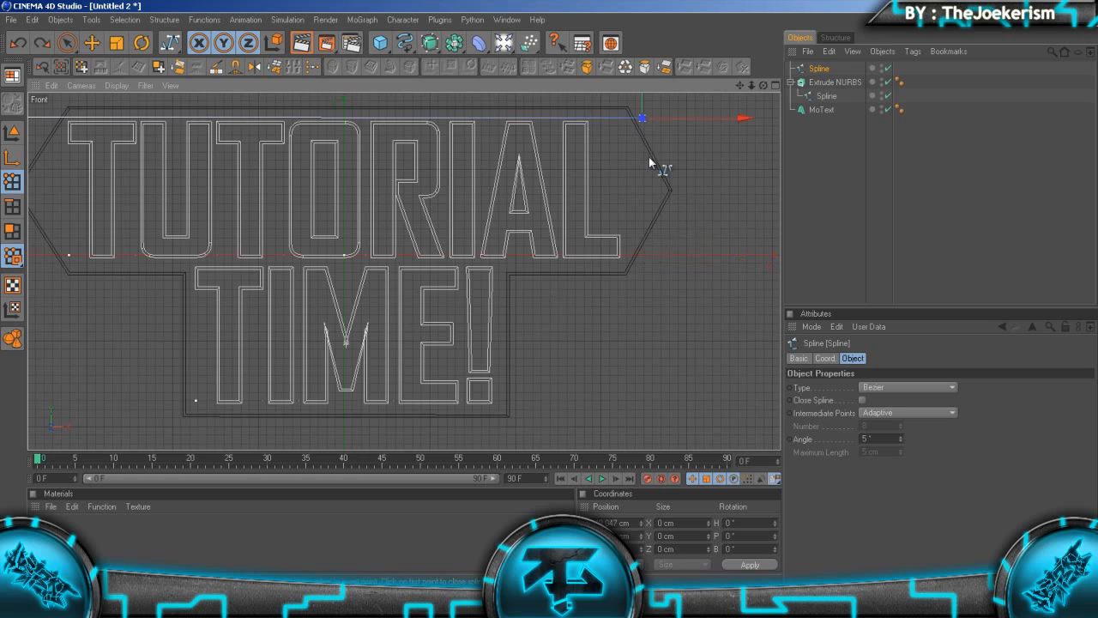
pyautogui.hotkey('ctrl', 'z')
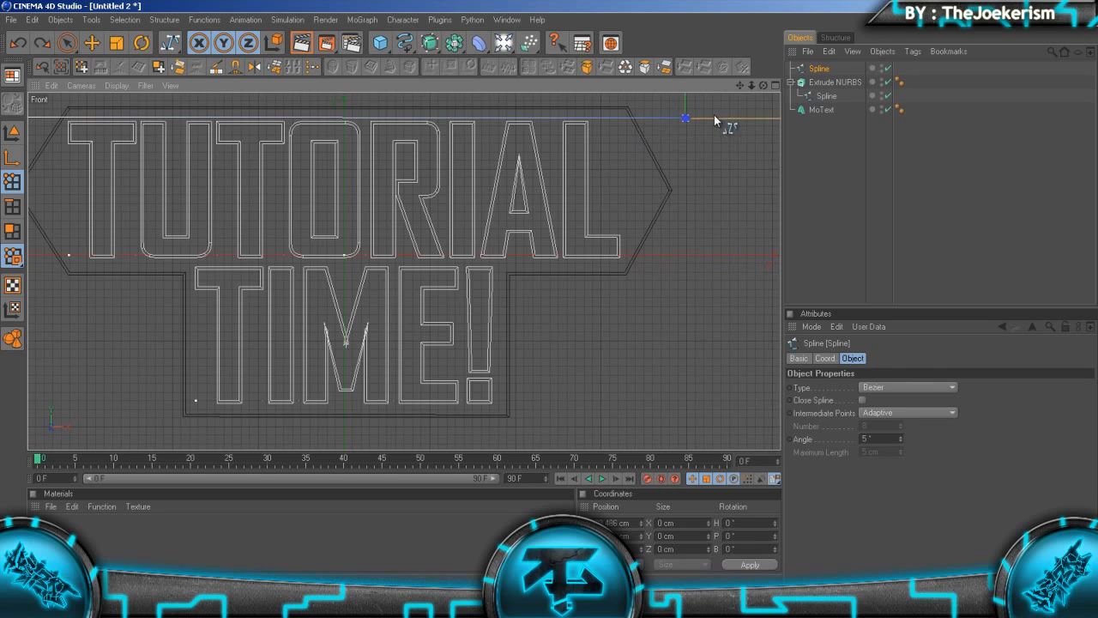
# - Slide the spline's upper-right corner inward over the plate's angled end and add a lower-right corner straight below it, level with TUTORIAL's baseline
pyautogui.moveTo(714, 116); pyautogui.dragTo(549, 294)
pyautogui.moveTo(707, 117); pyautogui.dragTo(549, 293)
pyautogui.click(650, 262)
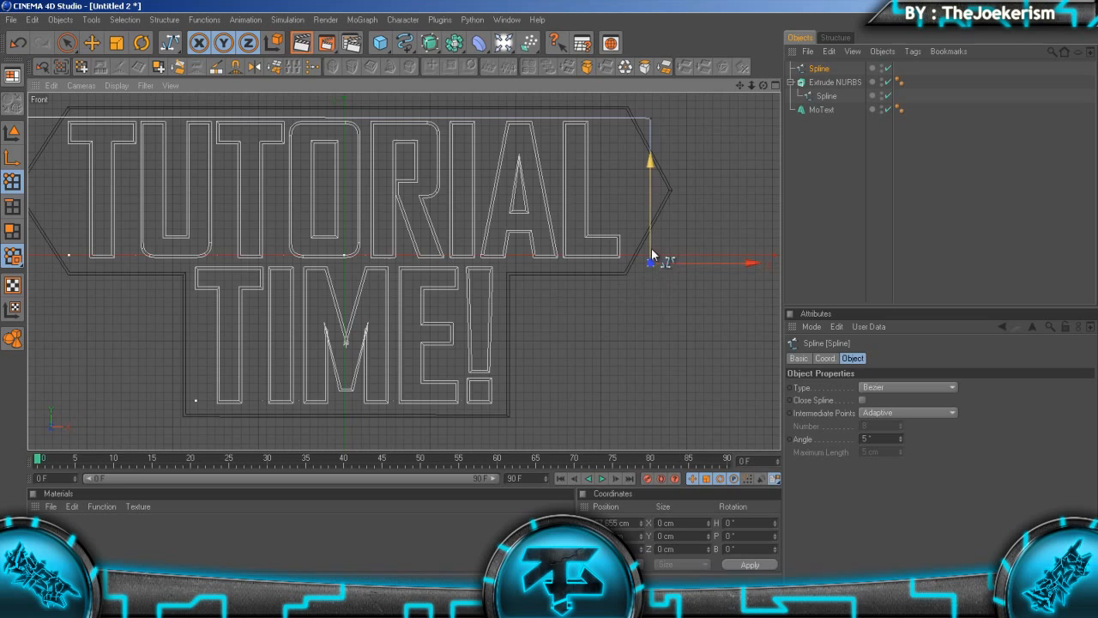
# - Add a spline point between the two text lines below the R of TUTORIAL, and a bottom tip point centred beneath TIME!
pyautogui.click(515, 265)
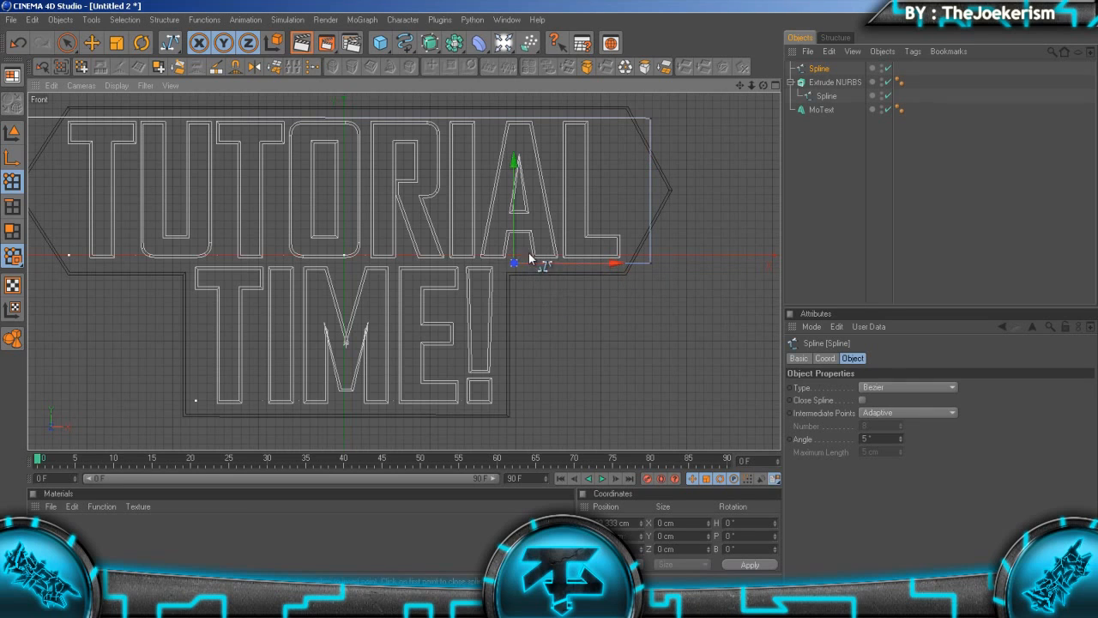
pyautogui.moveTo(549, 295); pyautogui.dragTo(436, 294)
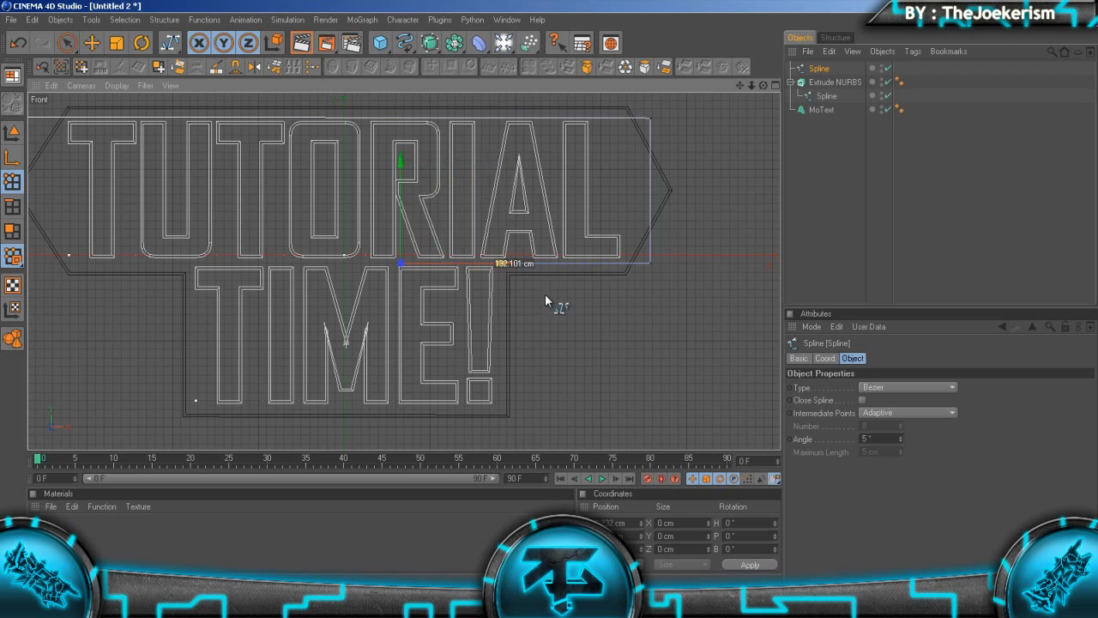
pyautogui.moveTo(740, 87); pyautogui.dragTo(803, 58)
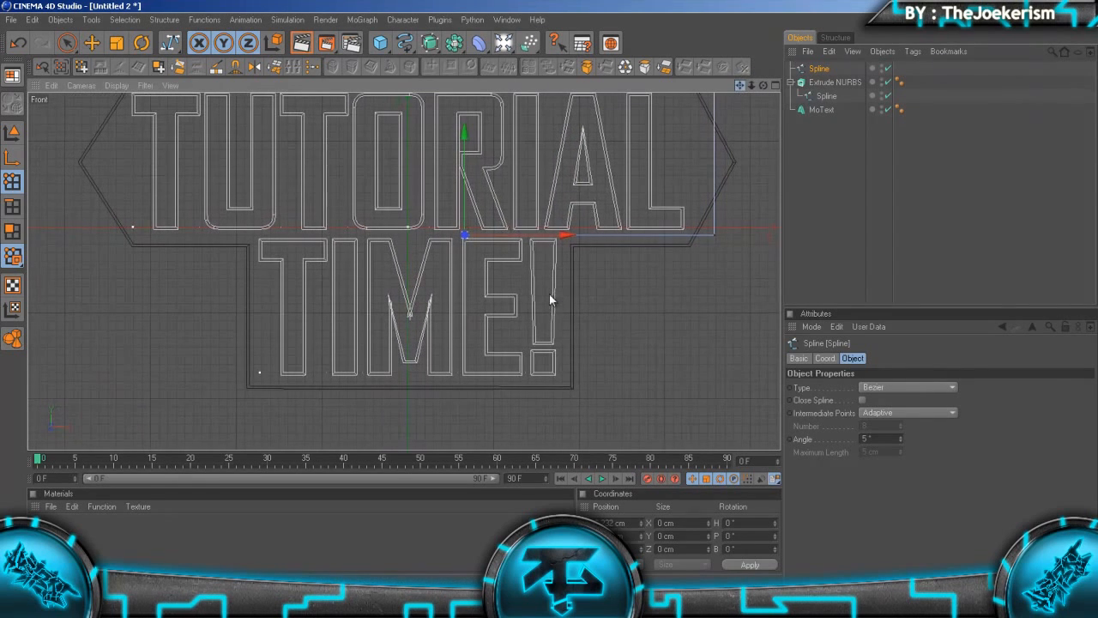
pyautogui.moveTo(506, 236); pyautogui.dragTo(550, 295)
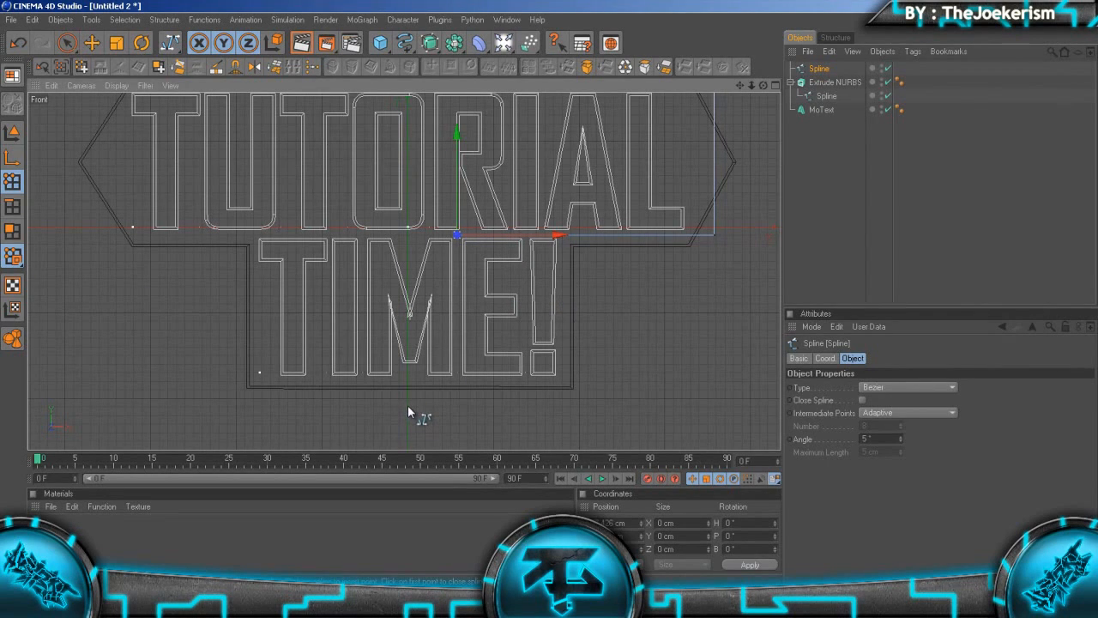
pyautogui.click(407, 405)
pyautogui.moveTo(411, 412); pyautogui.dragTo(550, 299)
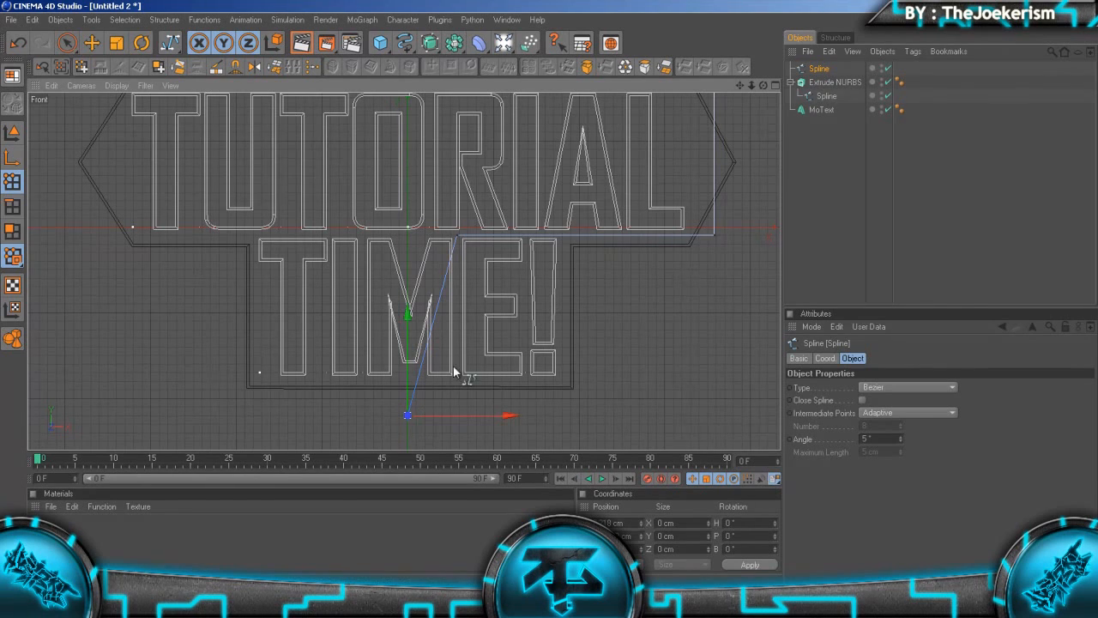
# - Move the spline point between the text lines outward along X until it sits above the E of TIME!
pyautogui.click(92, 43)
pyautogui.click(458, 234)
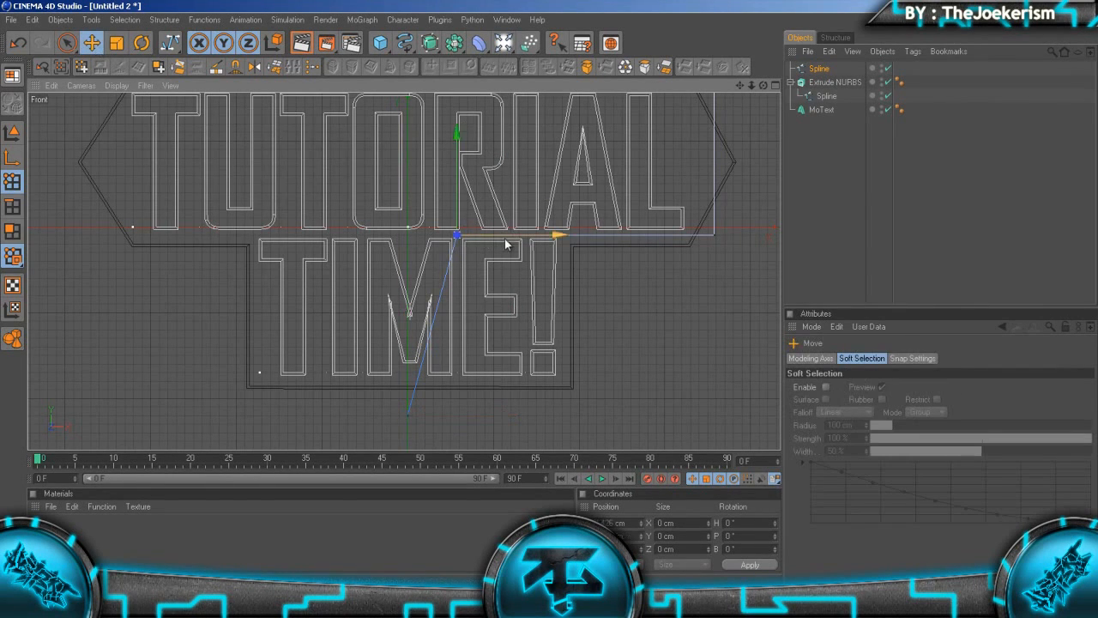
pyautogui.moveTo(507, 238); pyautogui.dragTo(550, 294)
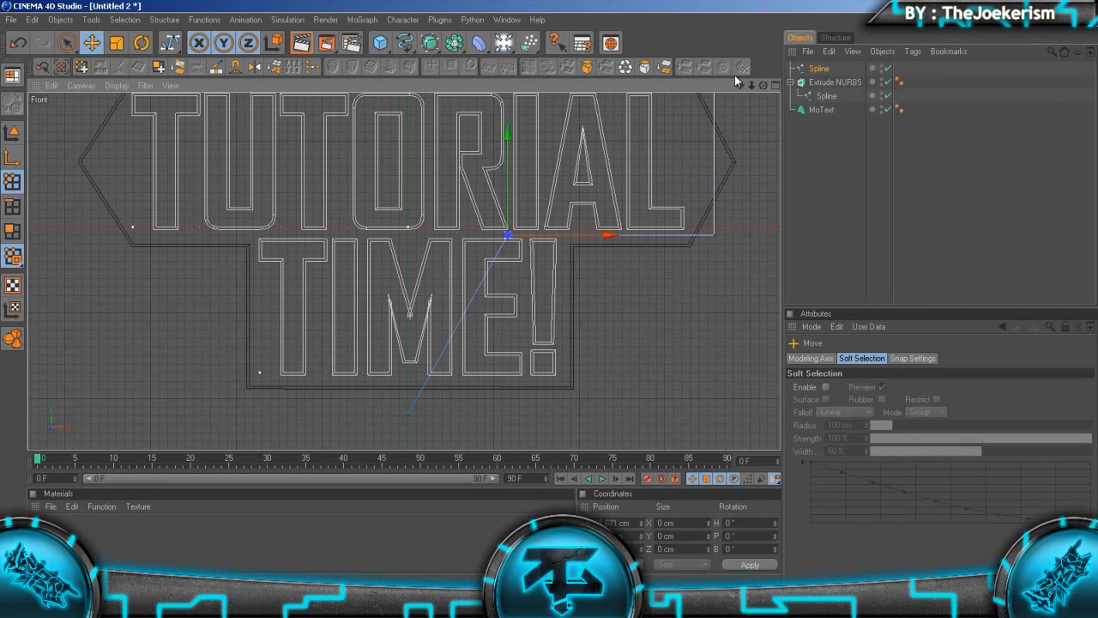
# - Extend the same Bezier spline from the bottom tip up to a mirrored point below the second T of TUTORIAL, forming a V
pyautogui.click(178, 43)
pyautogui.click(169, 47)
pyautogui.click(170, 47)
pyautogui.click(377, 389)
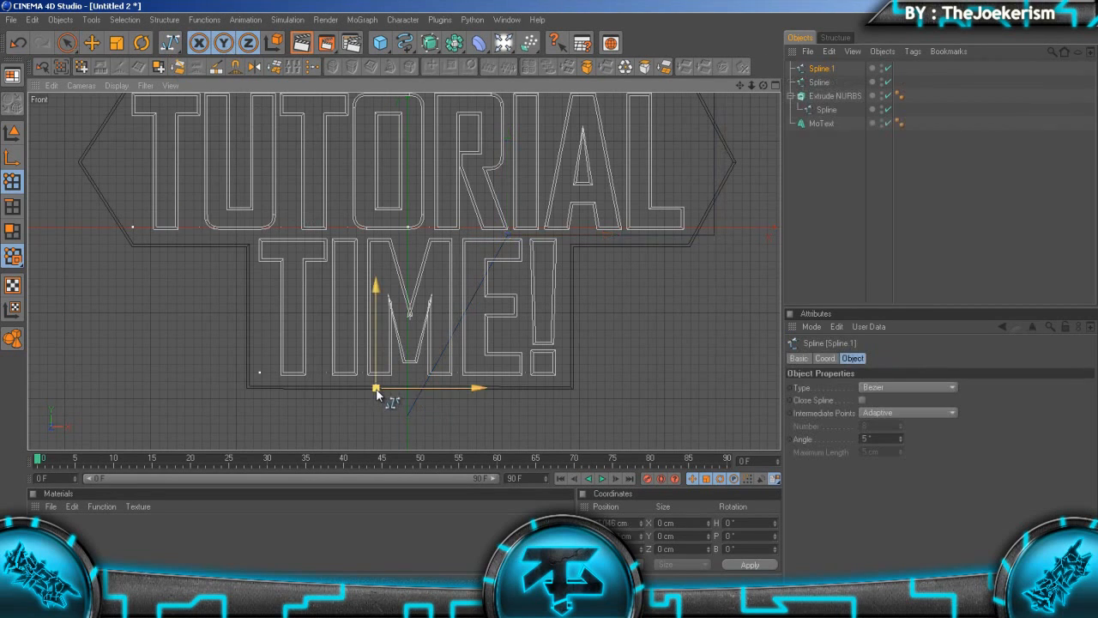
pyautogui.hotkey('ctrl', 'z')
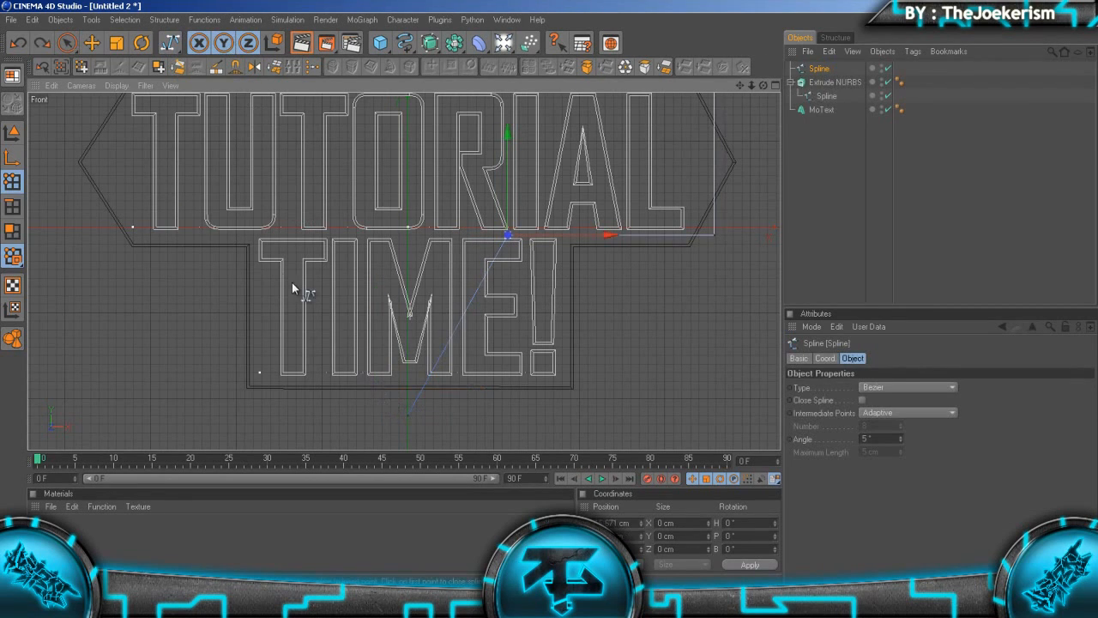
pyautogui.click(303, 231)
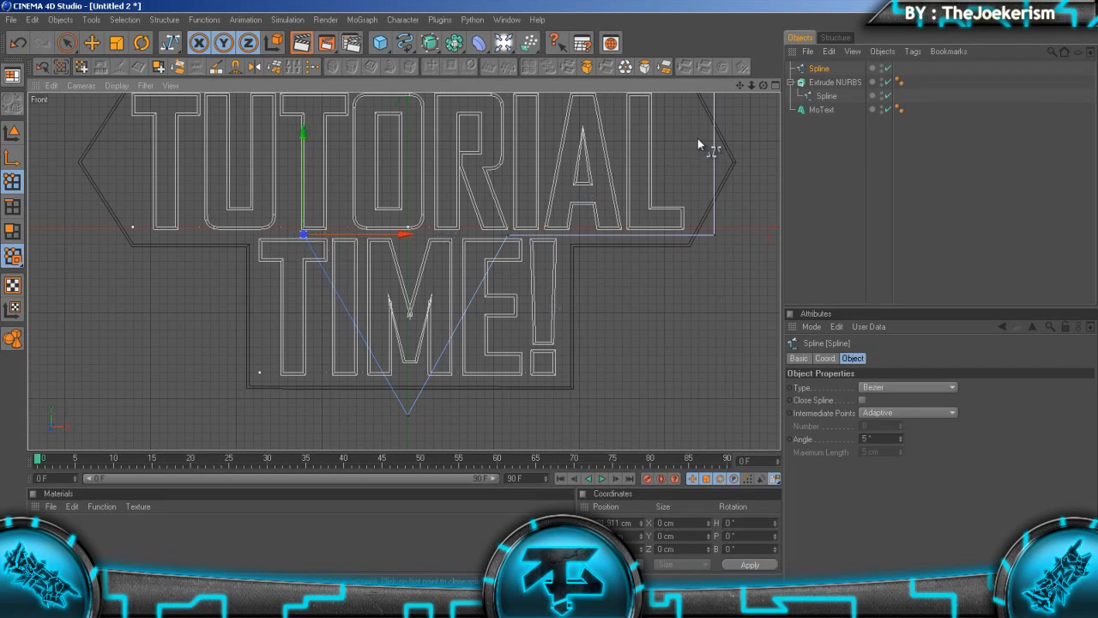
# - Add the lower-left corner point just outside the first T of TUTORIAL and close the spline at its starting point
pyautogui.scroll(3, 550, 294)
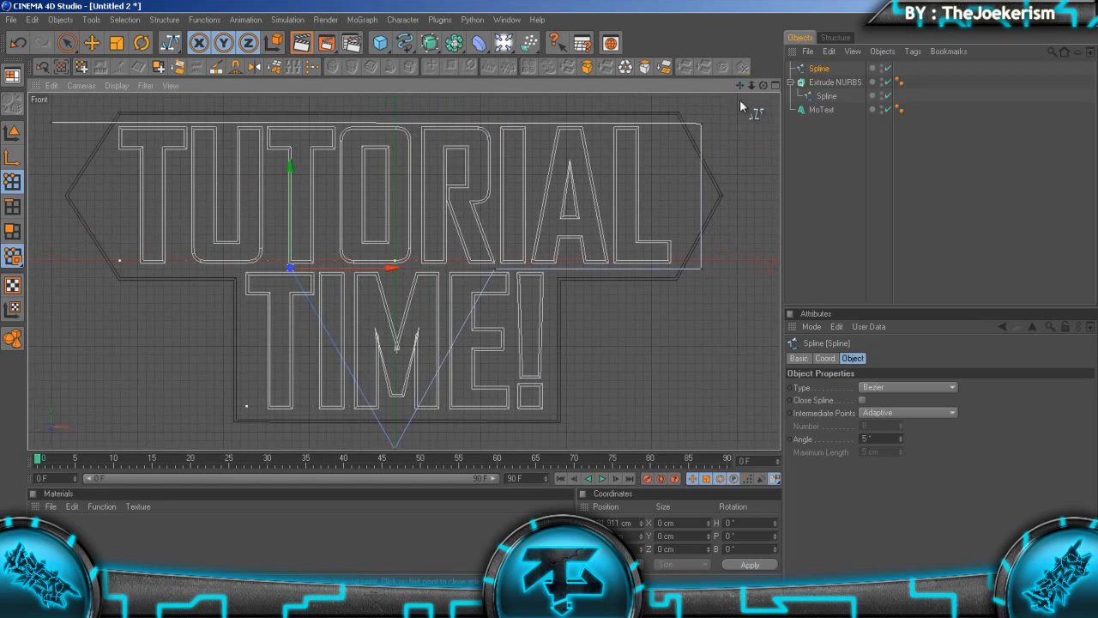
pyautogui.moveTo(741, 86); pyautogui.dragTo(895, 84)
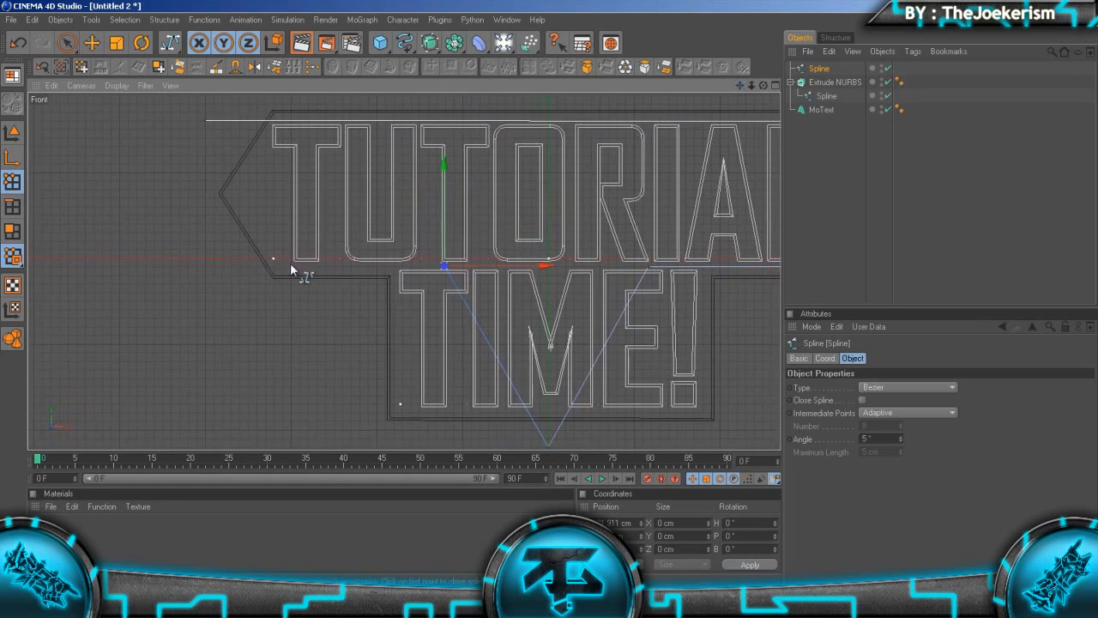
pyautogui.click(238, 266)
pyautogui.moveTo(550, 295); pyautogui.dragTo(550, 299)
pyautogui.click(205, 121)
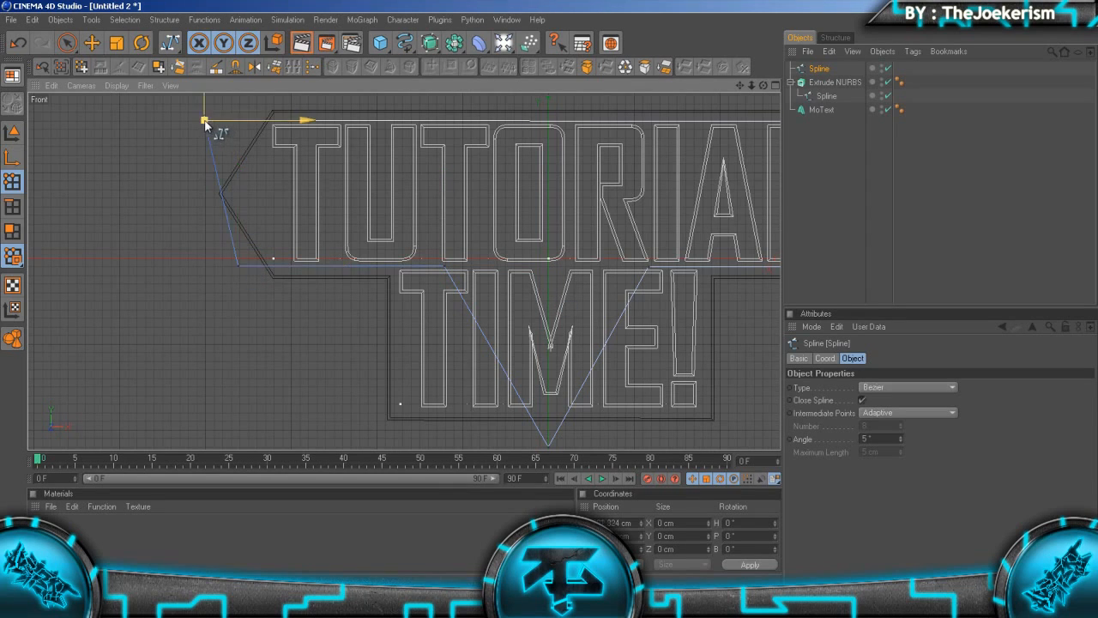
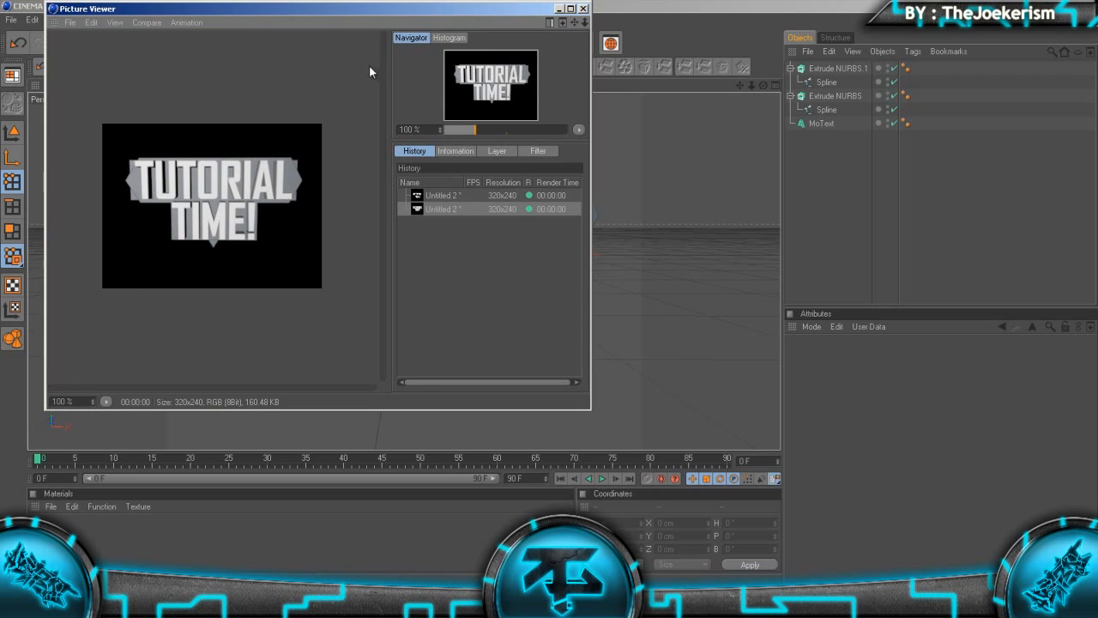
# - Close the Picture Viewer showing the rendered text and plates
pyautogui.click(463, 605)
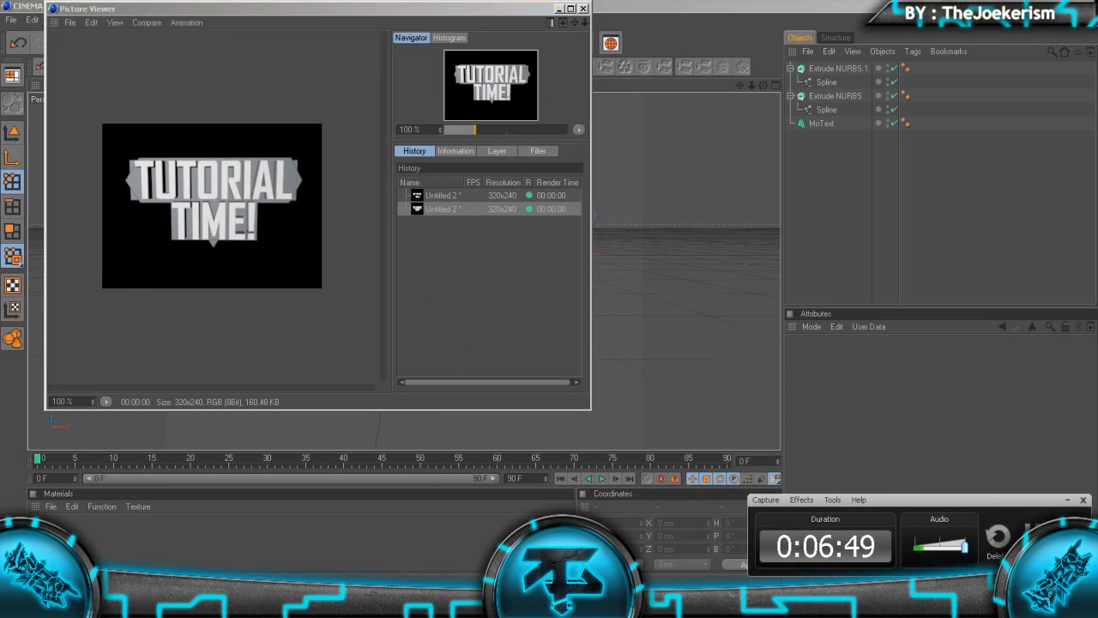
pyautogui.click(1066, 500)
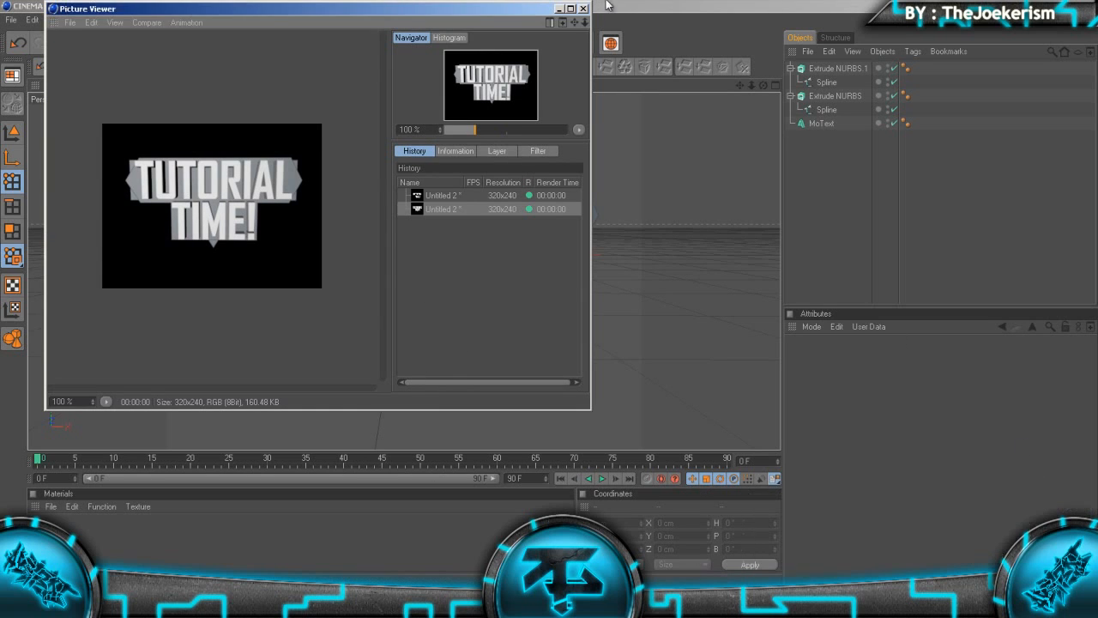
pyautogui.click(583, 8)
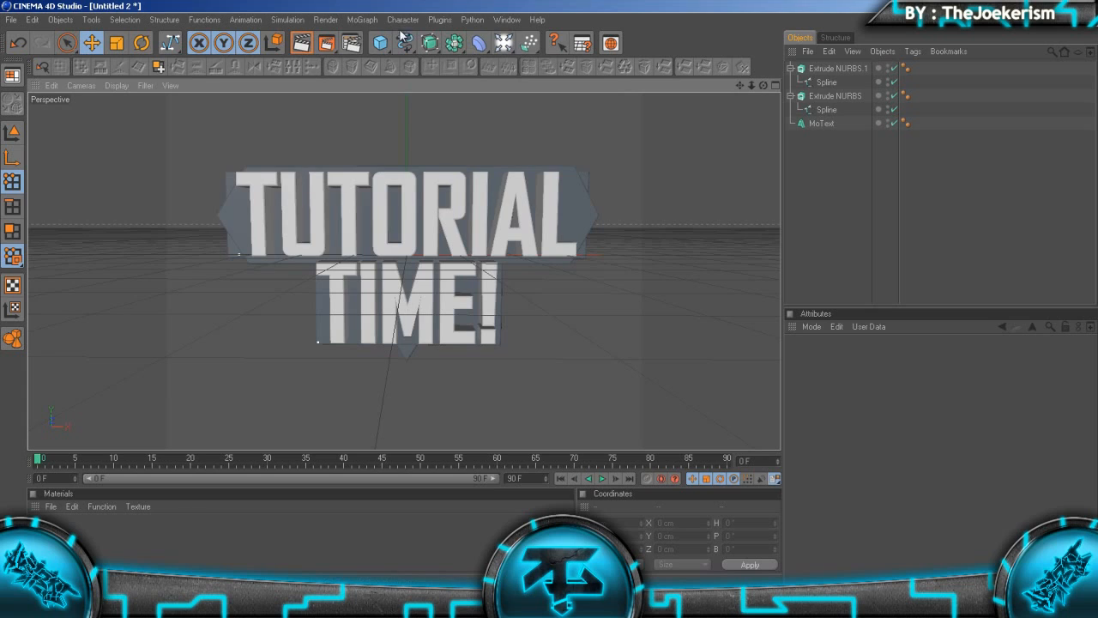
# - Add a Plane object and stretch its width along X to about 1424 cm
pyautogui.moveTo(381, 43); pyautogui.dragTo(484, 73)
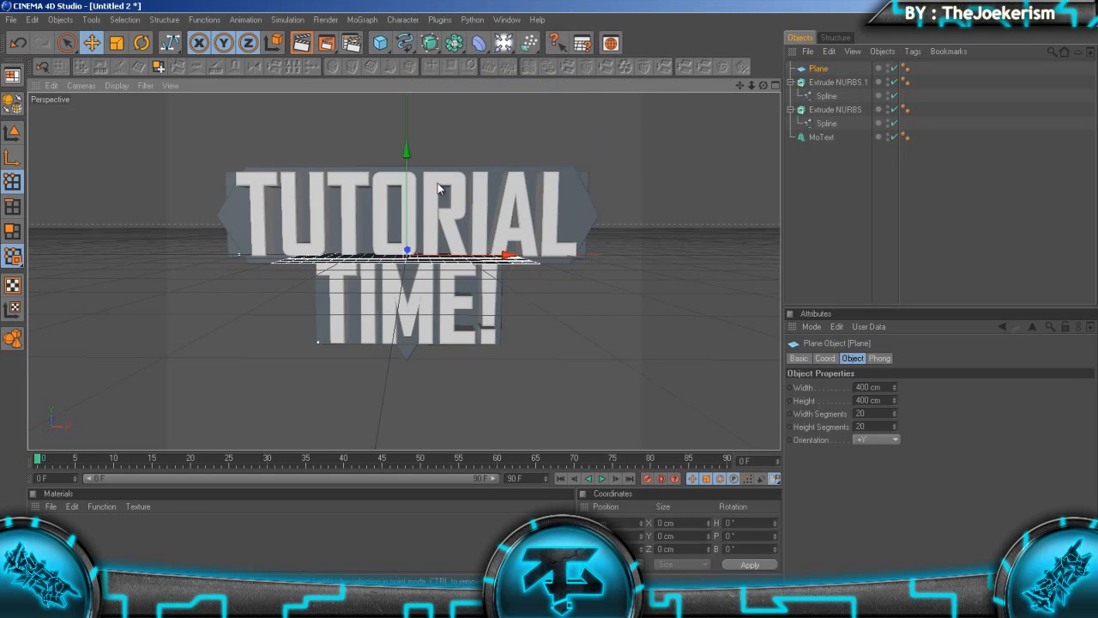
pyautogui.click(15, 129)
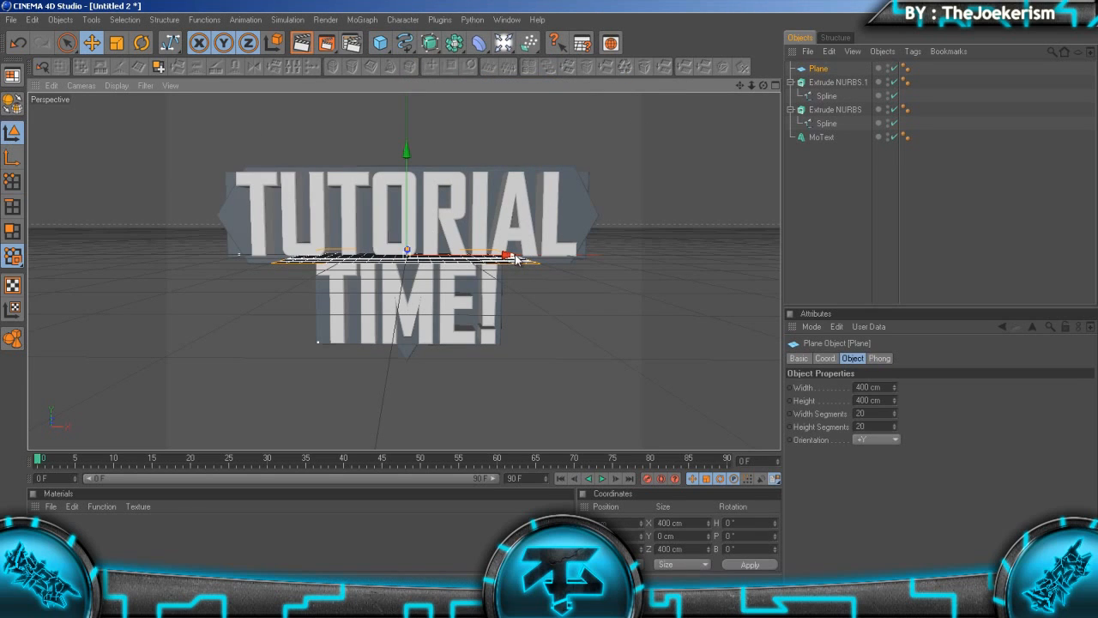
pyautogui.moveTo(516, 259); pyautogui.dragTo(556, 299)
# - Create a new material with Luminance enabled and its luminance brightness set to 126%
pyautogui.doubleClick(129, 545)
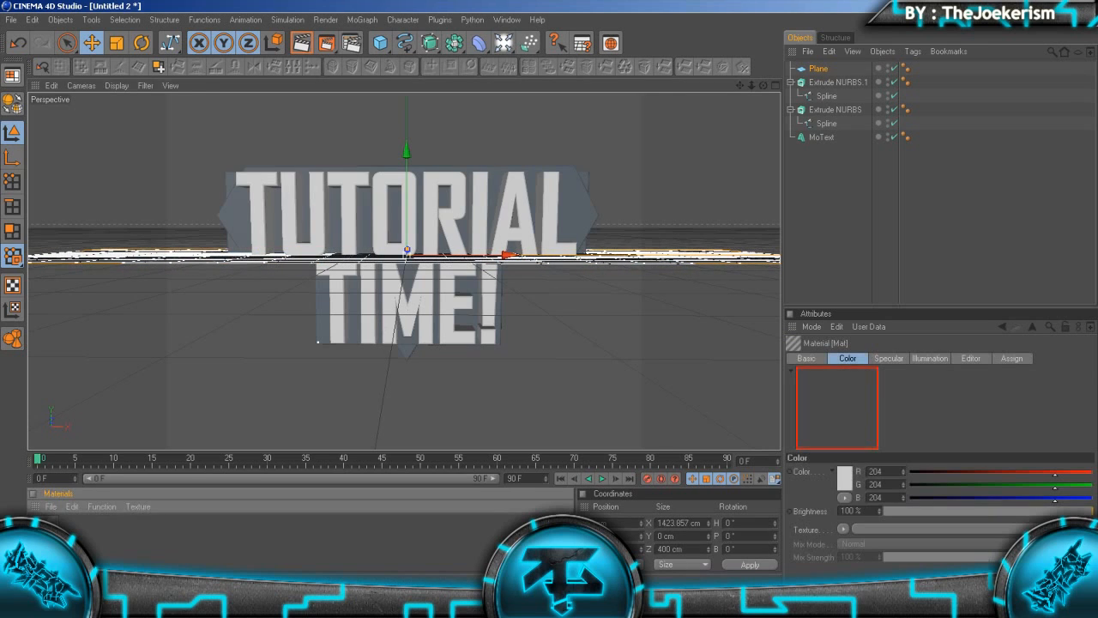
pyautogui.doubleClick(50, 536)
pyautogui.click(267, 261)
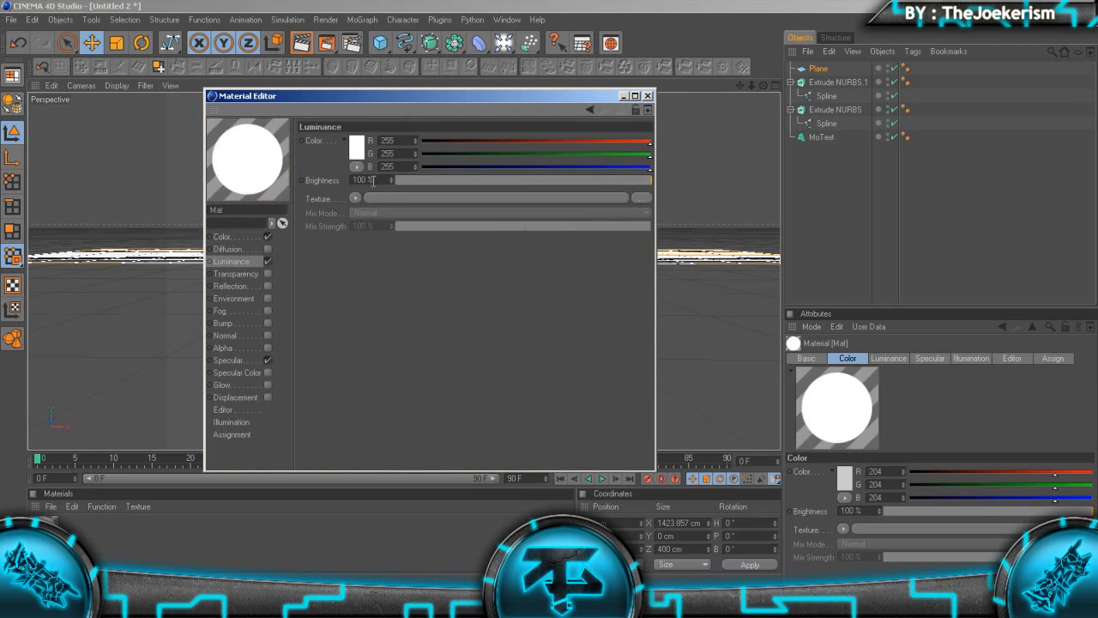
pyautogui.write('126')
pyautogui.press('Return')
pyautogui.click(648, 95)
# - Apply the luminous material to the plane and raise the plane along Y well above the text
pyautogui.moveTo(192, 288); pyautogui.dragTo(178, 264)
pyautogui.moveTo(407, 152); pyautogui.dragTo(407, 4)
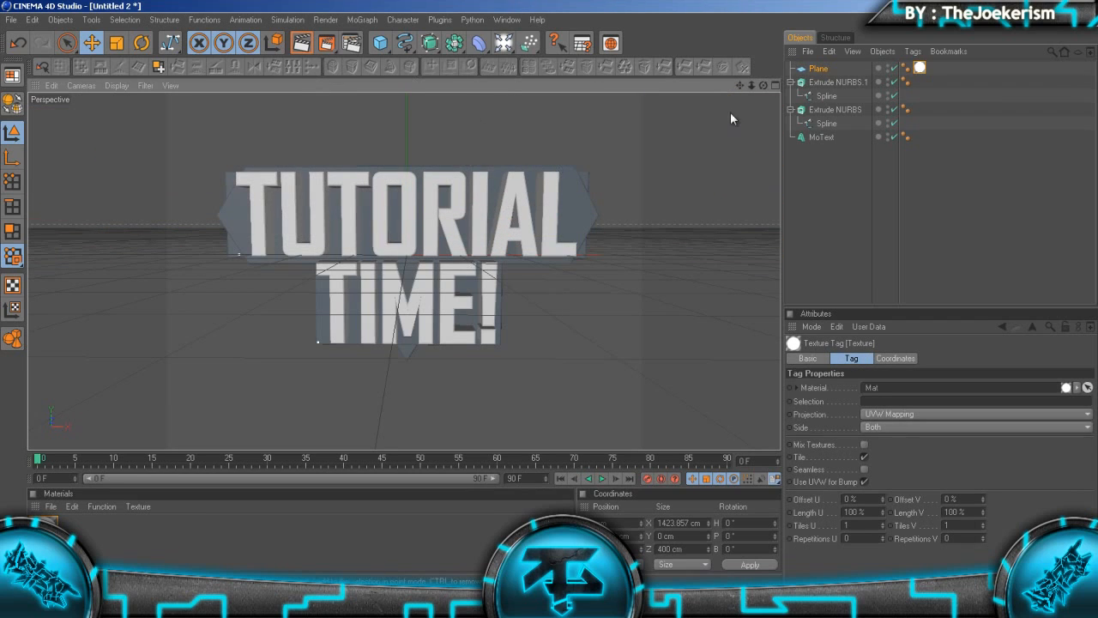
# - Duplicate the luminous plane above the text
pyautogui.click(835, 73)
pyautogui.hotkey('ctrl', 'c')
pyautogui.hotkey('ctrl', 'v')
pyautogui.scroll(-5, 481, 153)
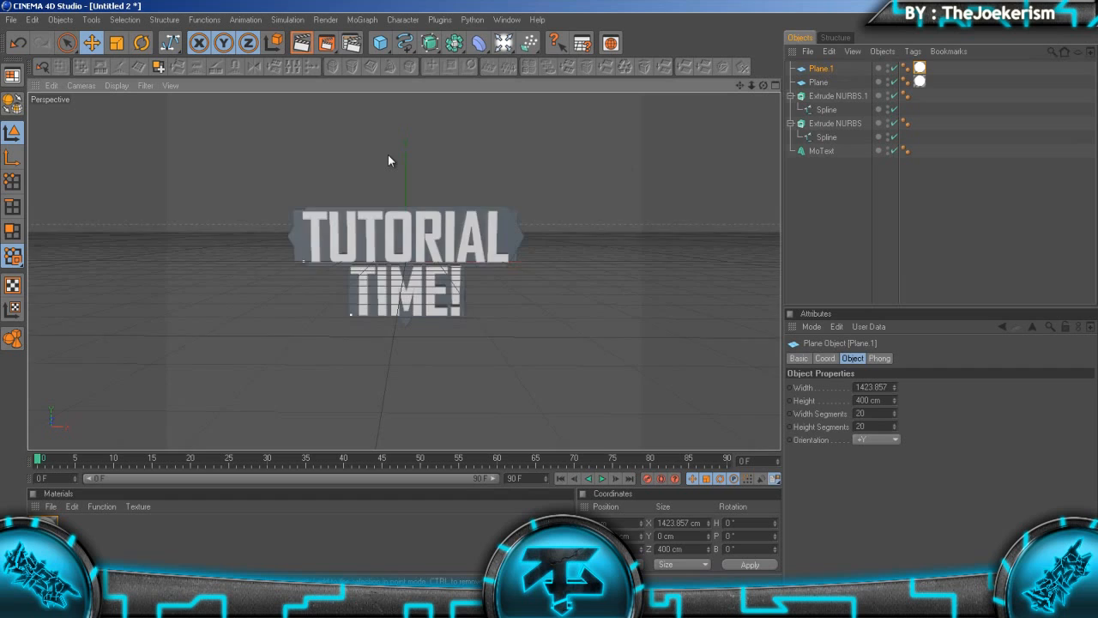
pyautogui.moveTo(551, 302); pyautogui.dragTo(550, 297)
pyautogui.scroll(5, 408, 97)
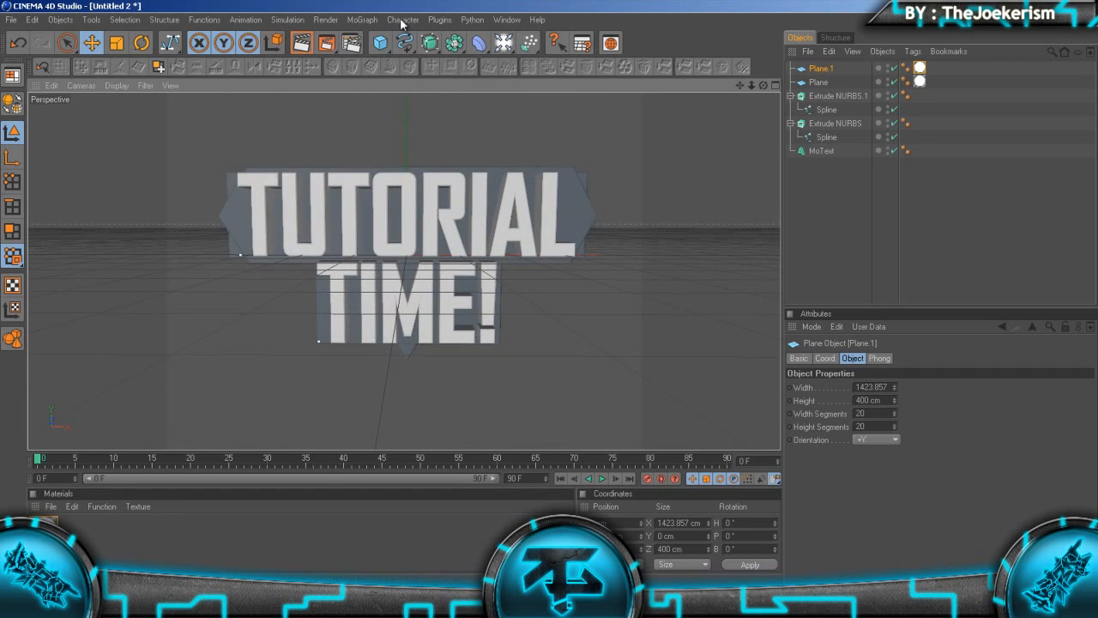
# - Add an omni light, move it to -1567 cm along Z in front of the text, and set its intensity to 0%
pyautogui.click(531, 45)
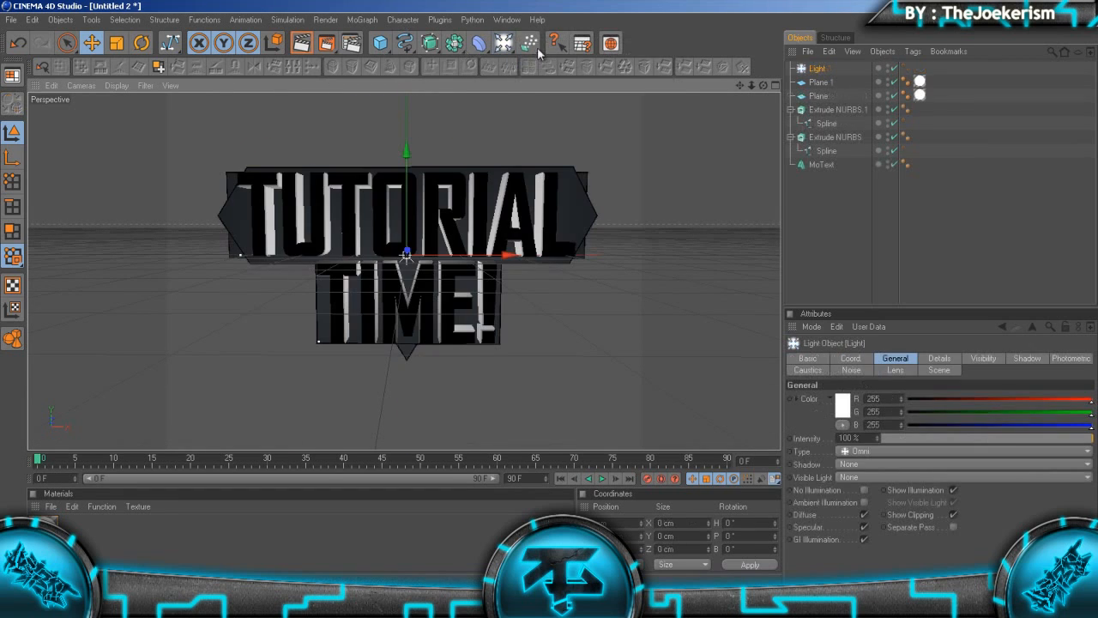
pyautogui.click(844, 357)
pyautogui.moveTo(855, 426); pyautogui.dragTo(856, 465)
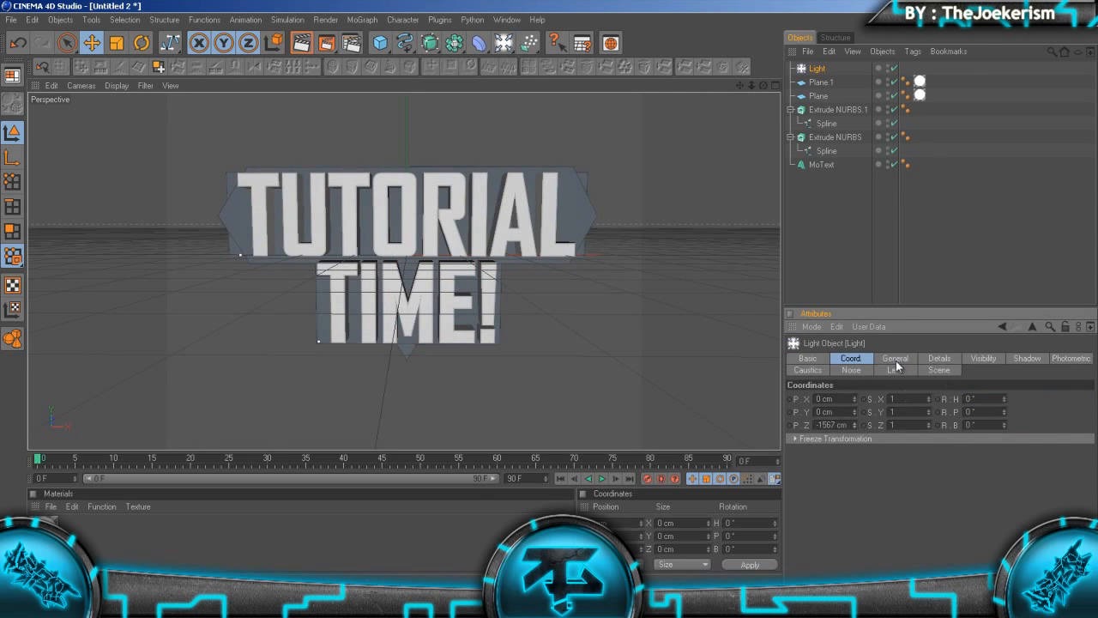
pyautogui.click(897, 361)
pyautogui.click(862, 437)
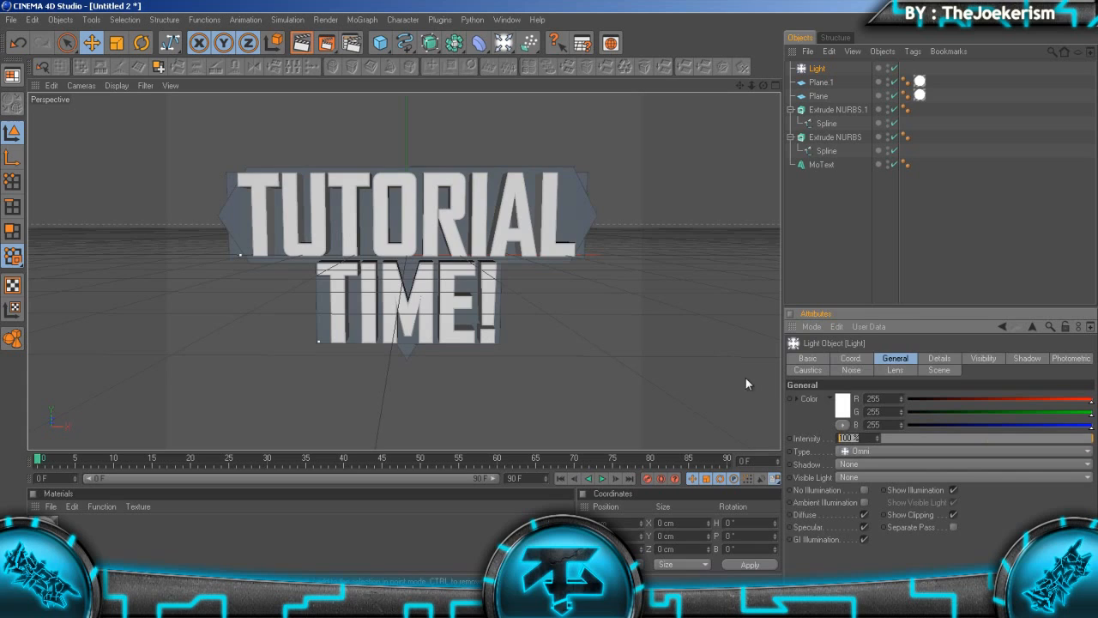
pyautogui.write('0')
pyautogui.click(911, 303)
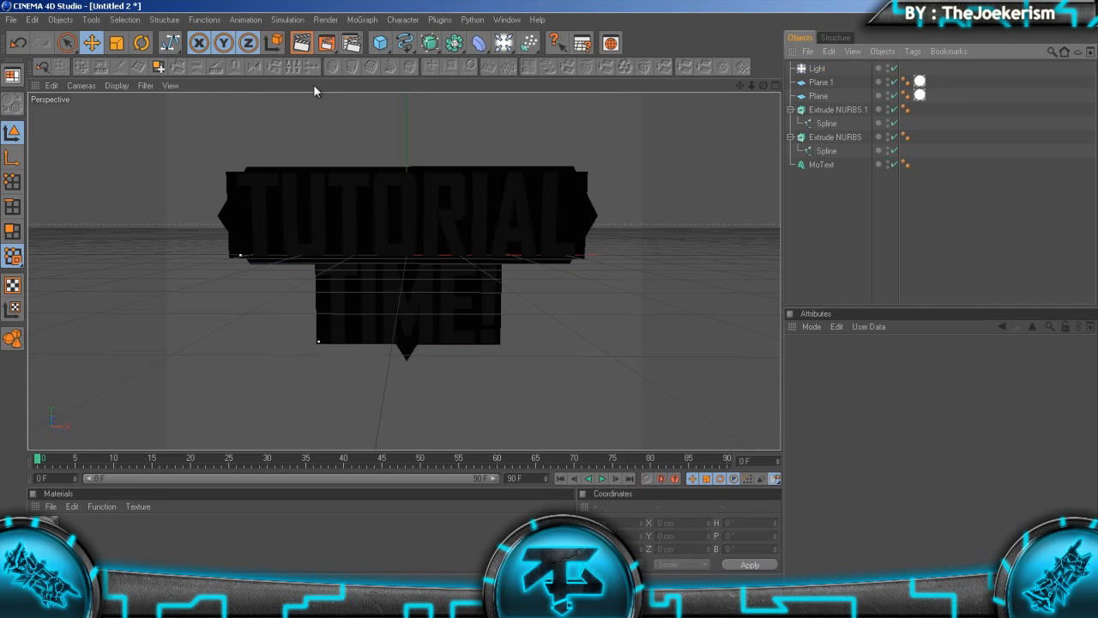
# - Add the Ambient Occlusion and Global Illumination effects to the render settings
pyautogui.click(351, 42)
pyautogui.click(120, 244)
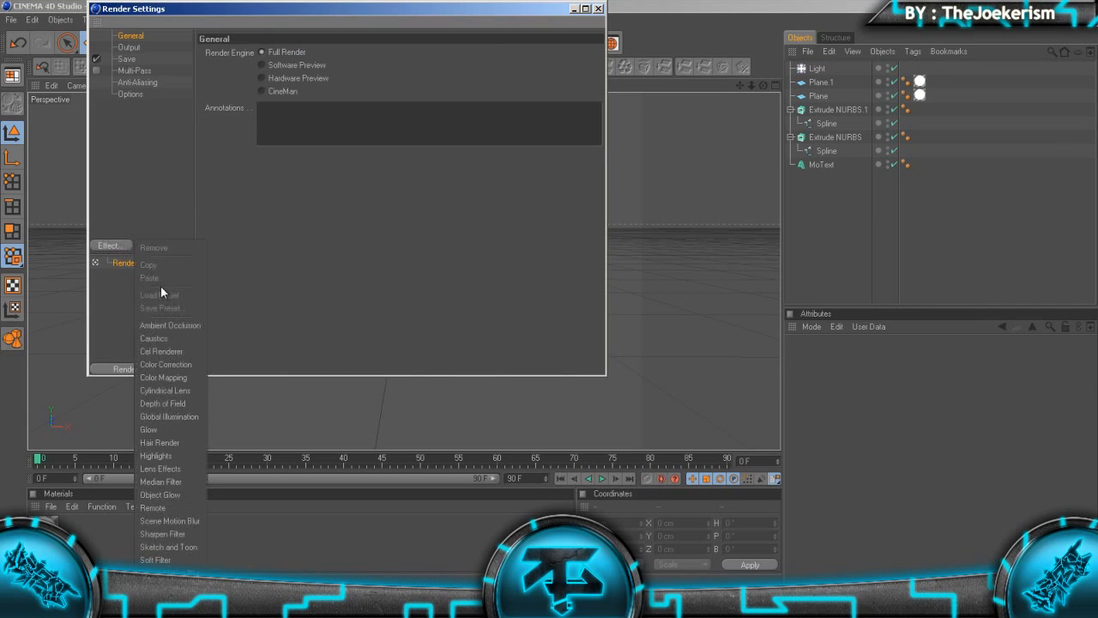
pyautogui.click(172, 324)
pyautogui.click(112, 245)
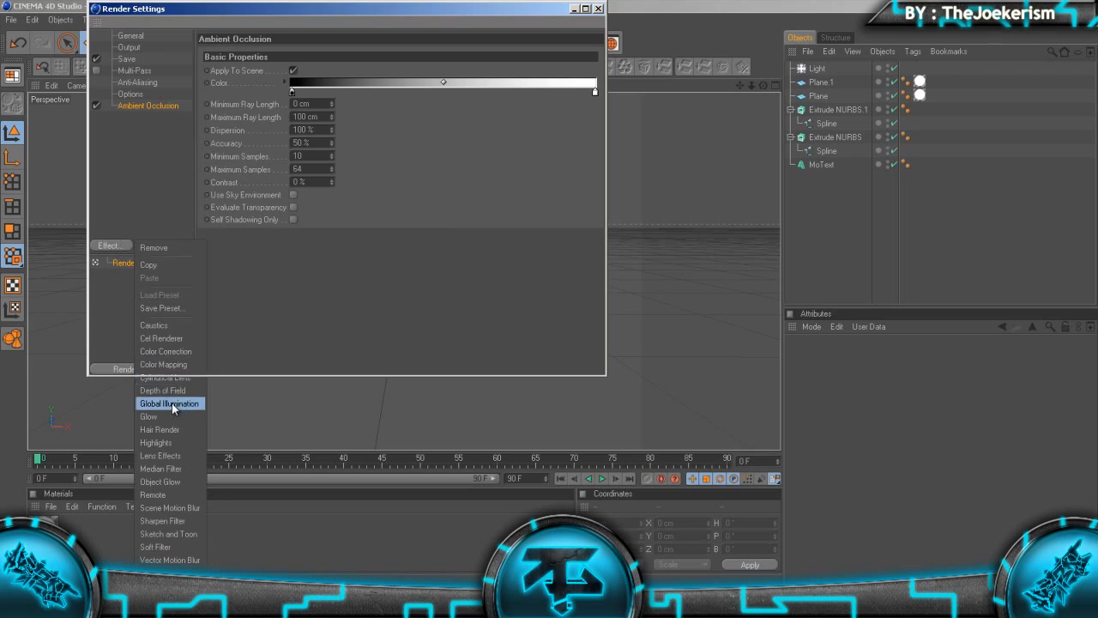
pyautogui.click(172, 403)
# - Set Global Illumination's irradiance cache to Low stochastic samples, Low record density and Minimal smoothing, and adjust its oversampling
pyautogui.click(305, 53)
pyautogui.click(302, 82)
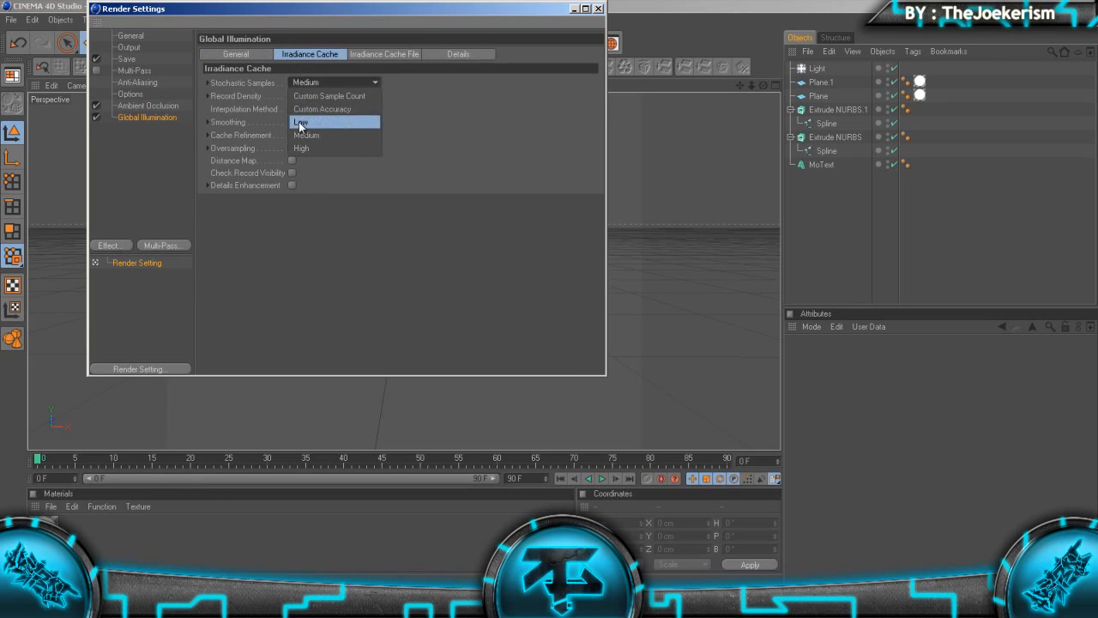
pyautogui.click(300, 122)
pyautogui.click(326, 95)
pyautogui.click(314, 134)
pyautogui.click(317, 122)
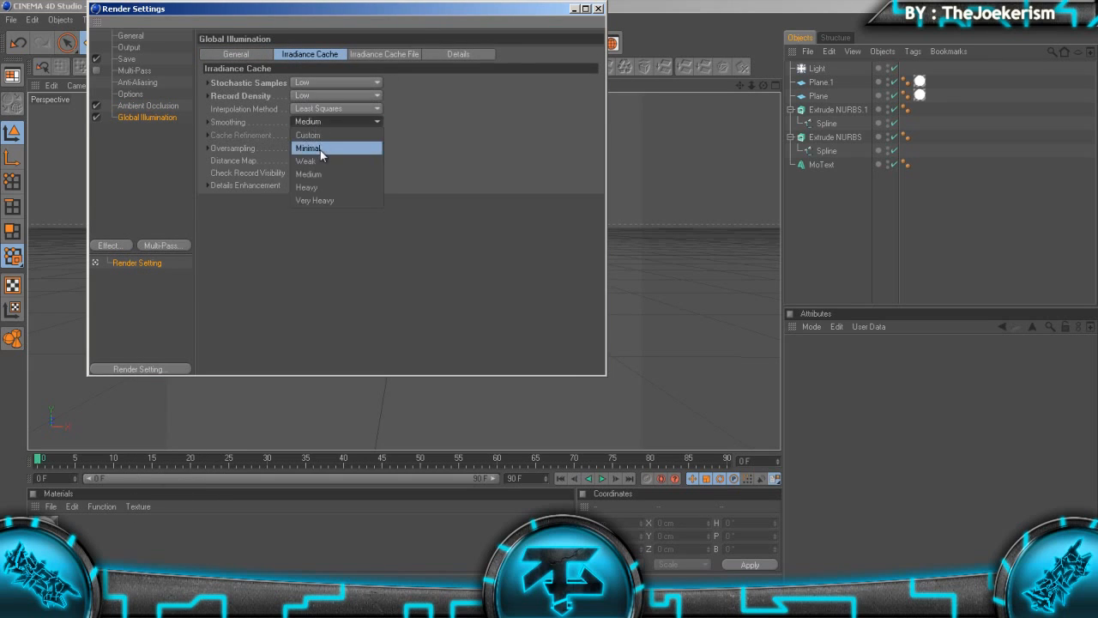
pyautogui.click(320, 148)
pyautogui.click(320, 147)
pyautogui.click(320, 184)
pyautogui.click(599, 9)
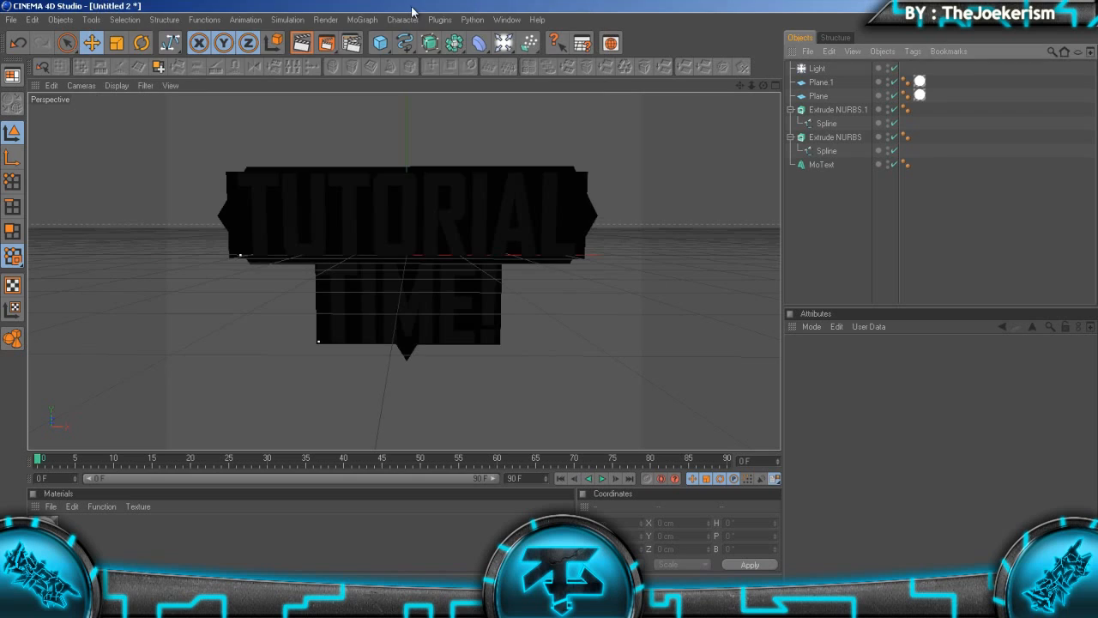
# - Render a test image of the scene and examine how the text and plates are lit
pyautogui.click(343, 51)
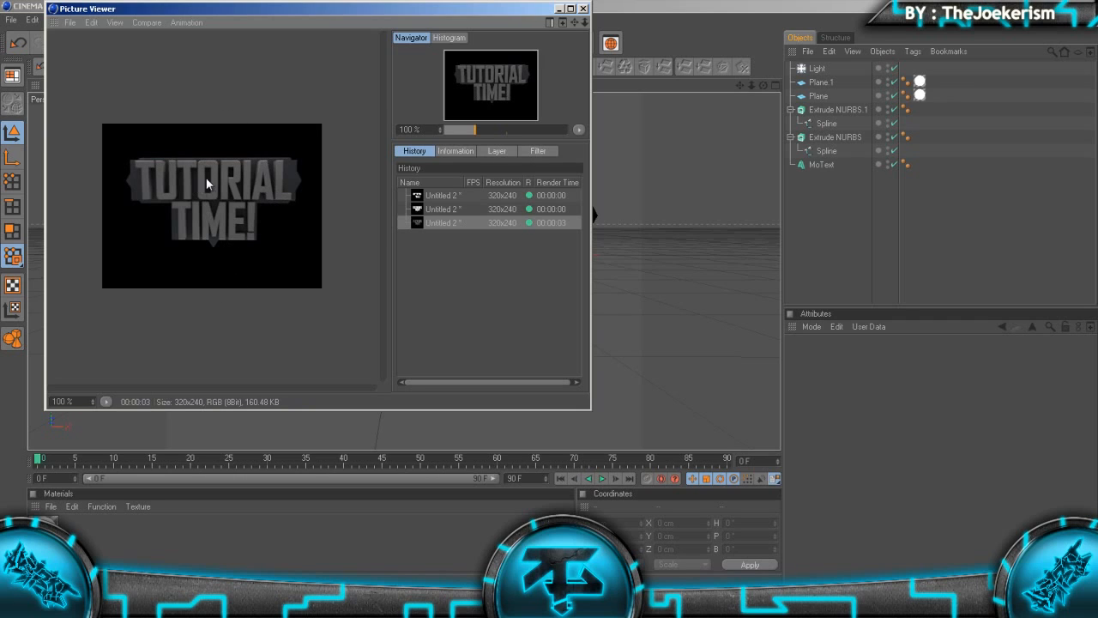
pyautogui.click(583, 9)
# - Create a new material and set its color to blue, RGB 0, 165, 255
pyautogui.doubleClick(182, 520)
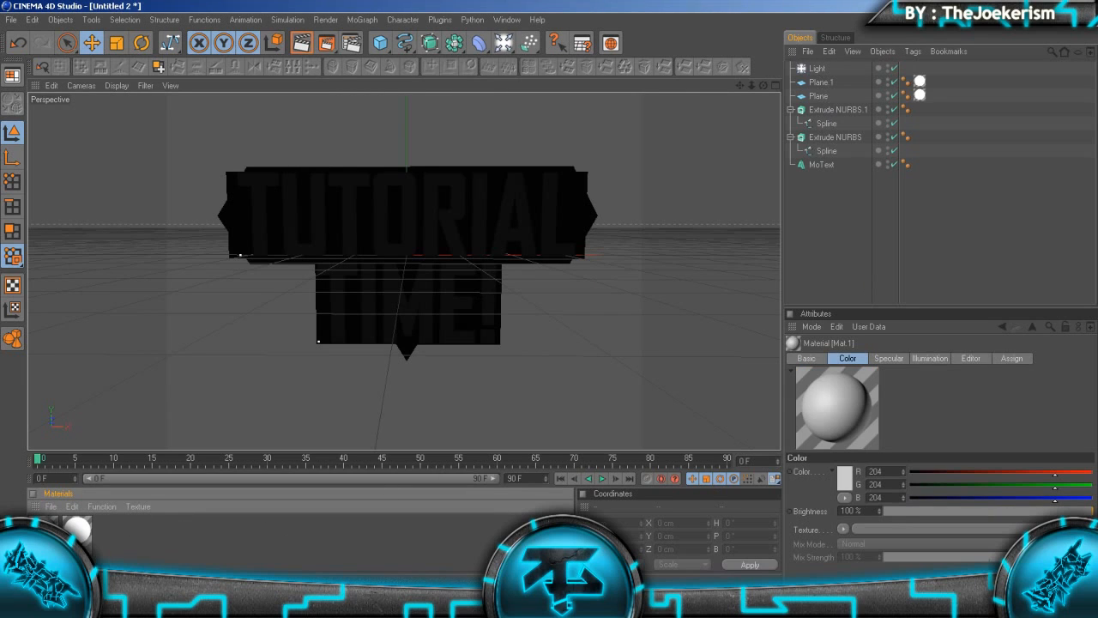
pyautogui.doubleClick(45, 529)
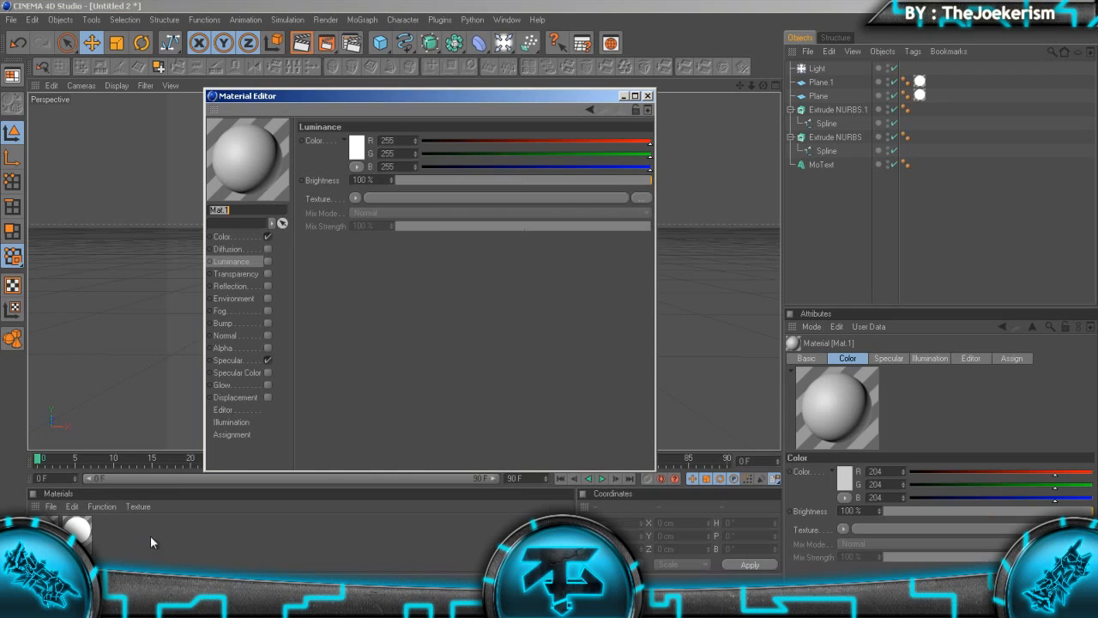
pyautogui.click(236, 237)
pyautogui.click(357, 152)
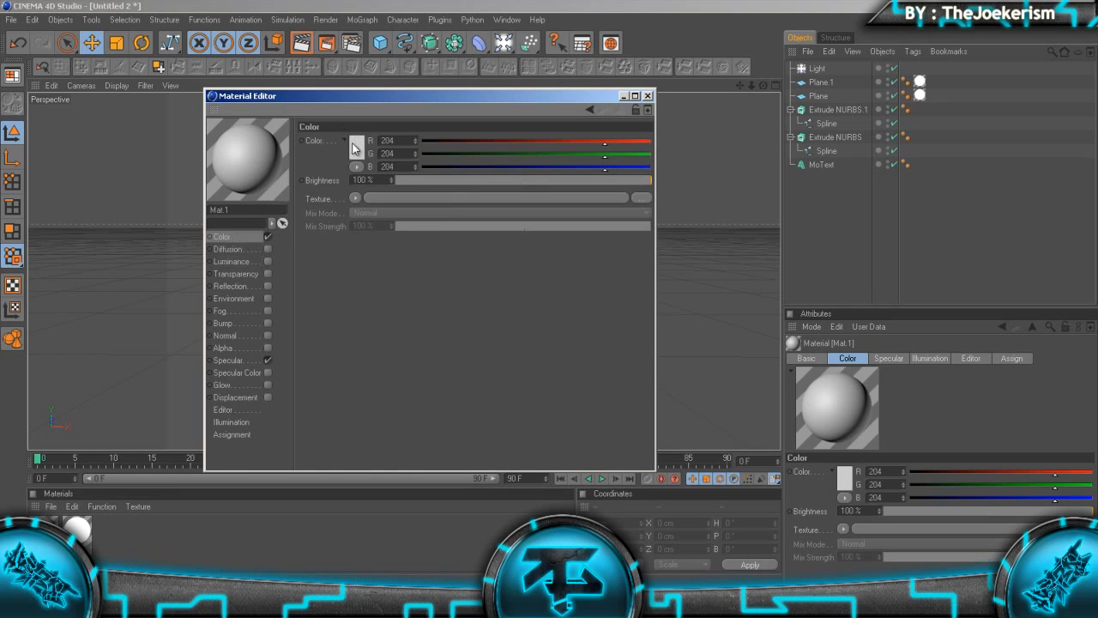
pyautogui.moveTo(387, 104); pyautogui.dragTo(391, 104)
pyautogui.click(359, 105)
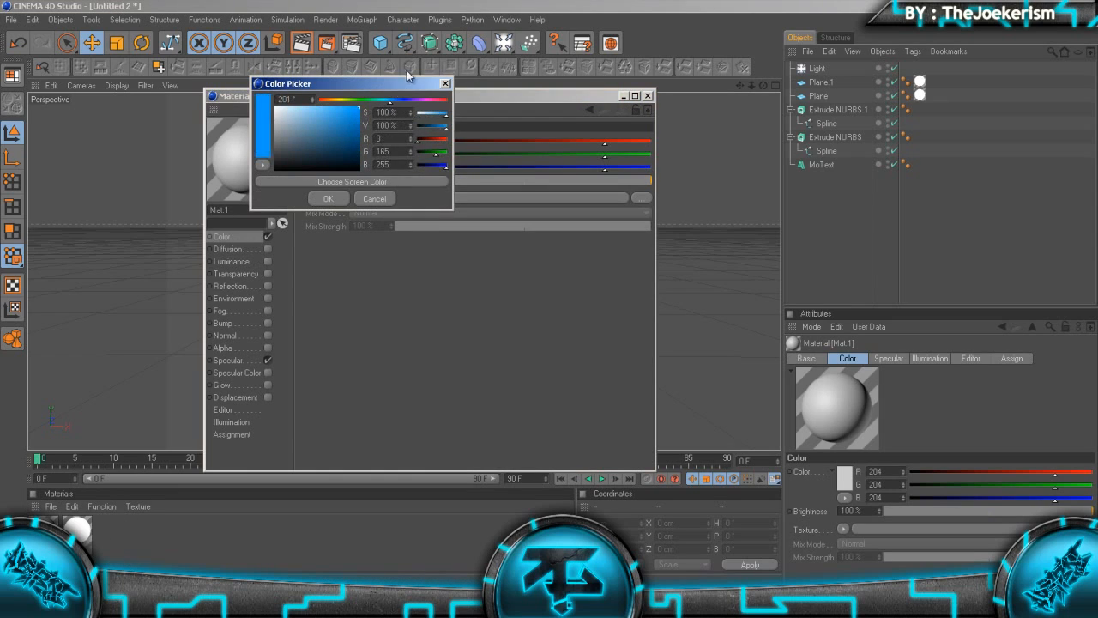
pyautogui.click(328, 199)
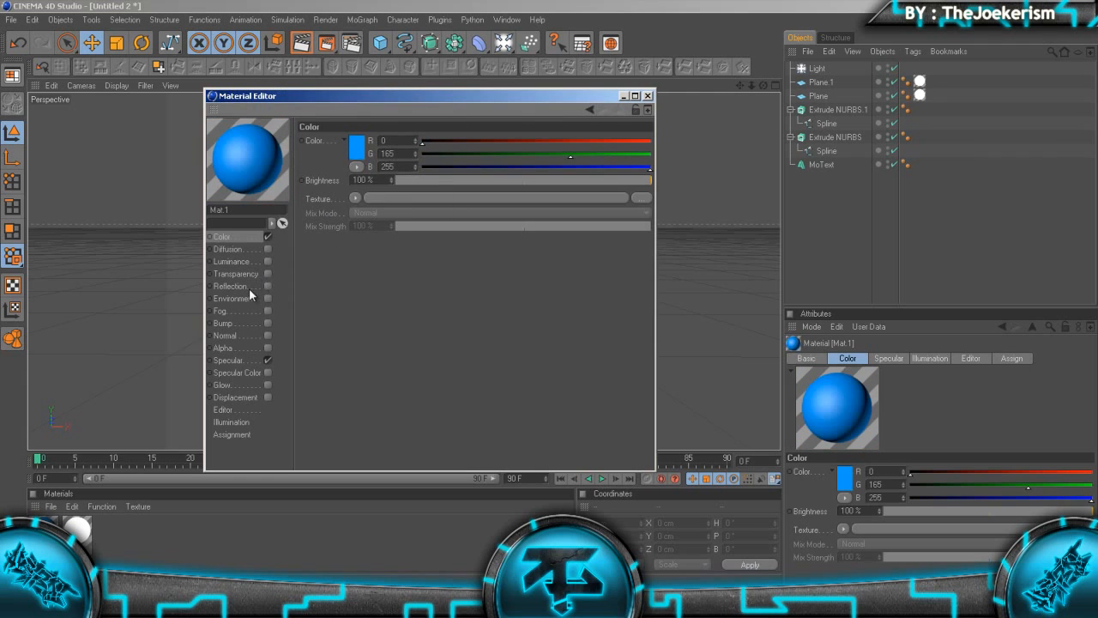
# - Give the blue material a Fresnel reflection with 25% brightness and 50% mix strength, and apply it to the MoText object
pyautogui.click(249, 288)
pyautogui.click(268, 286)
pyautogui.click(359, 210)
pyautogui.click(385, 333)
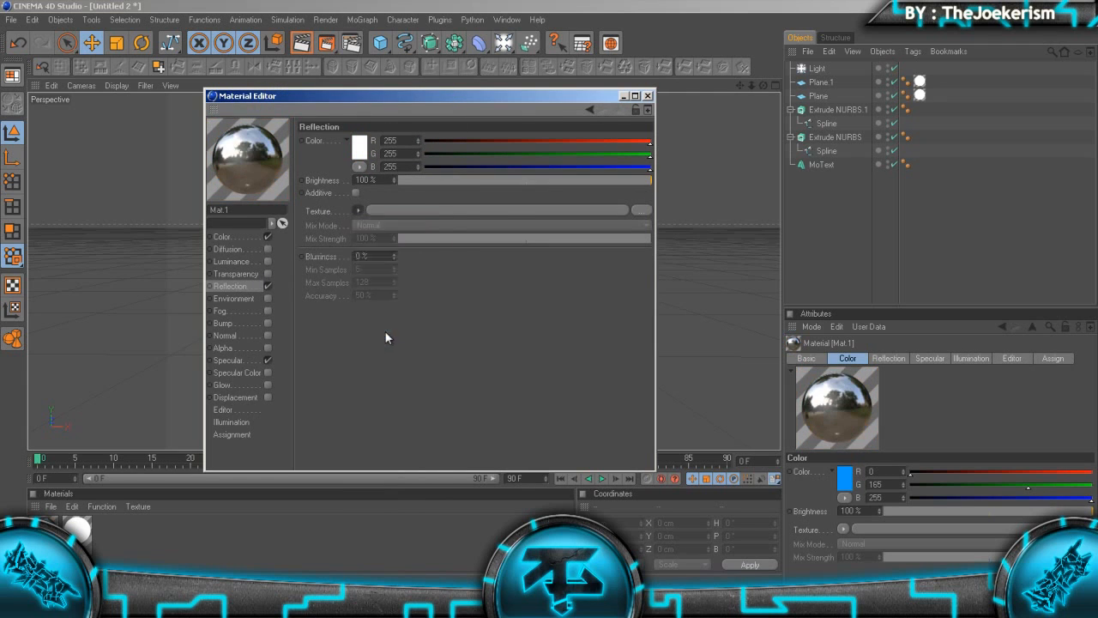
pyautogui.click(380, 180)
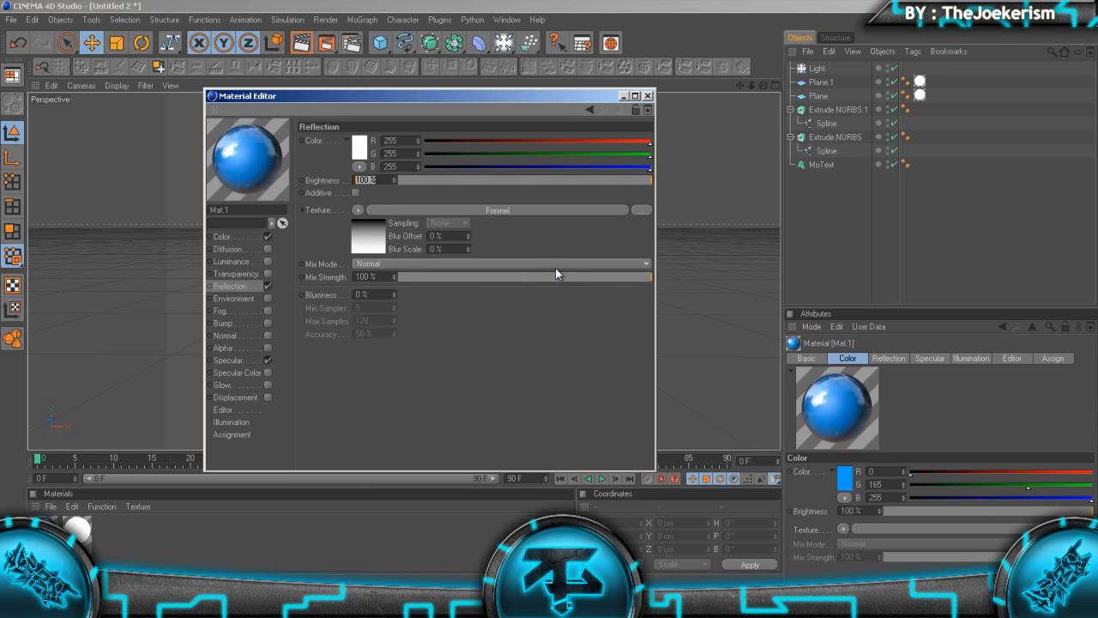
pyautogui.write('25')
pyautogui.press('Return')
pyautogui.click(376, 276)
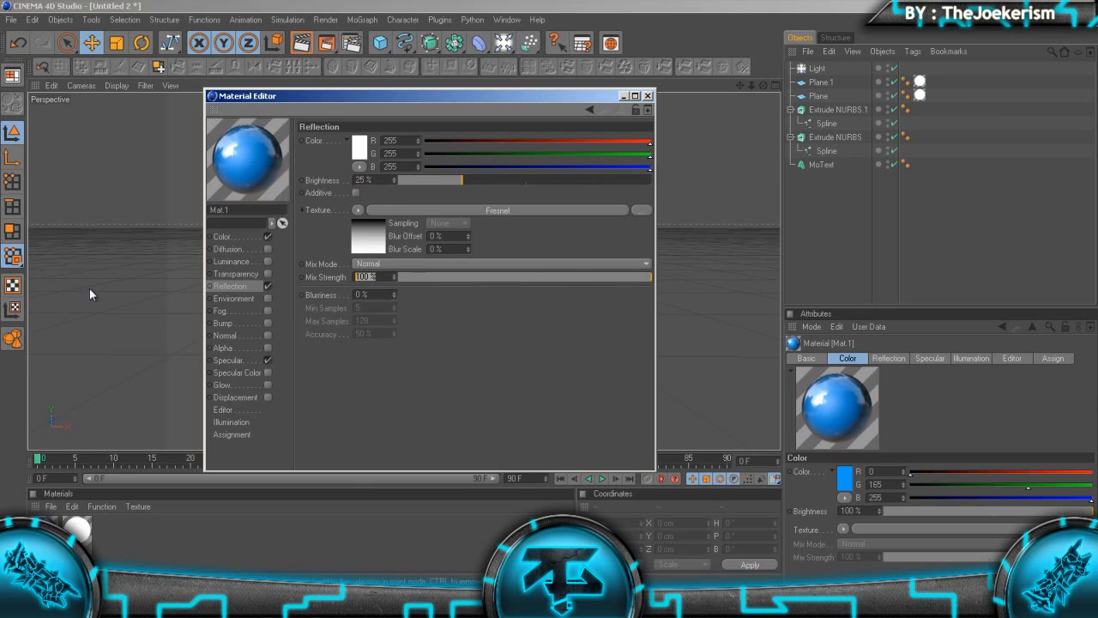
pyautogui.write('50')
pyautogui.press('Return')
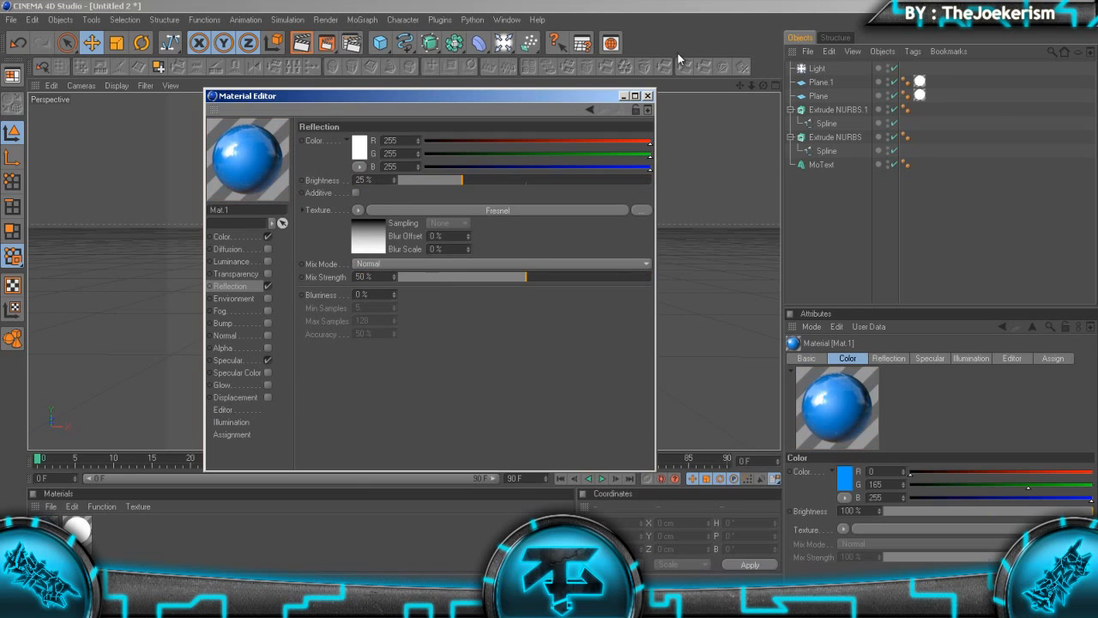
pyautogui.click(649, 97)
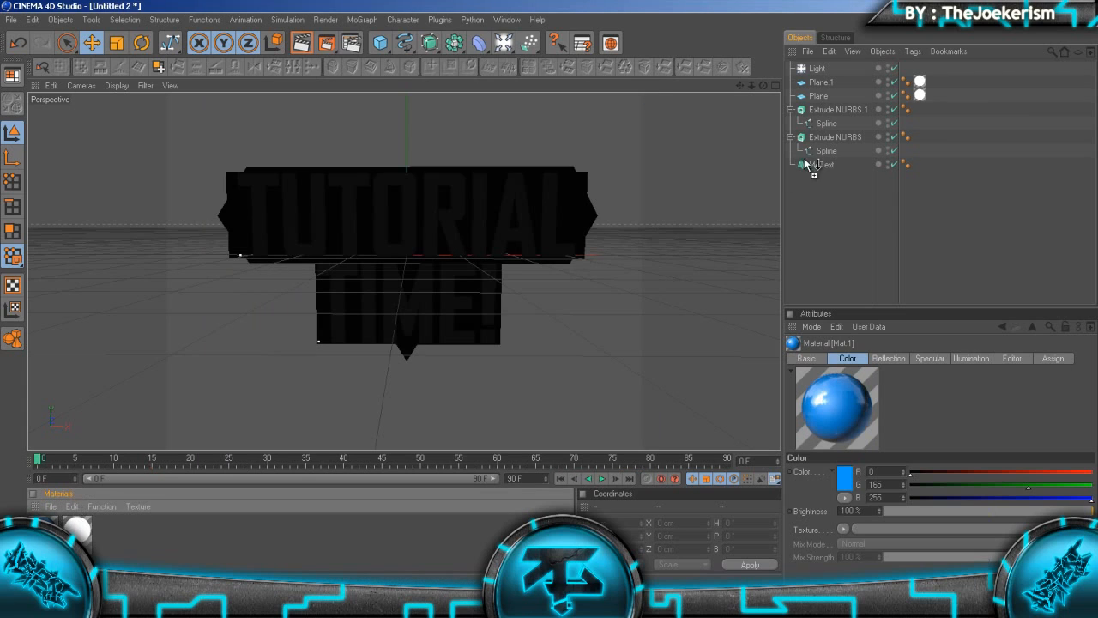
pyautogui.moveTo(805, 160); pyautogui.dragTo(832, 166)
# - Enable Glow on the blue material with 25% inner strength and 50% outer strength
pyautogui.doubleClick(43, 531)
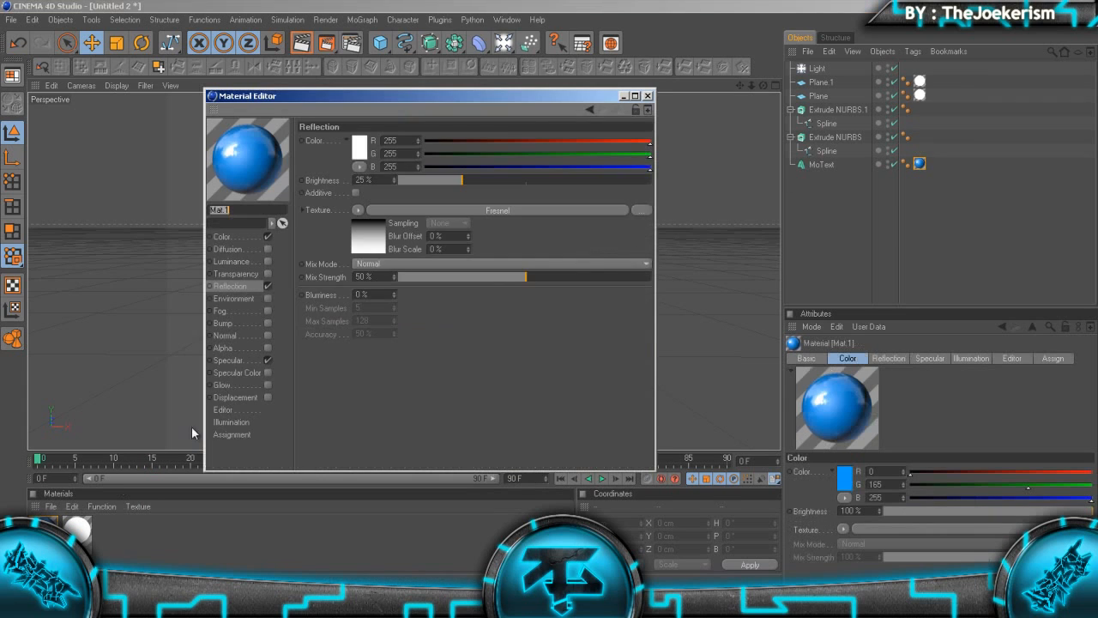
pyautogui.click(267, 386)
pyautogui.moveTo(393, 167); pyautogui.dragTo(189, 135)
pyautogui.write('10')
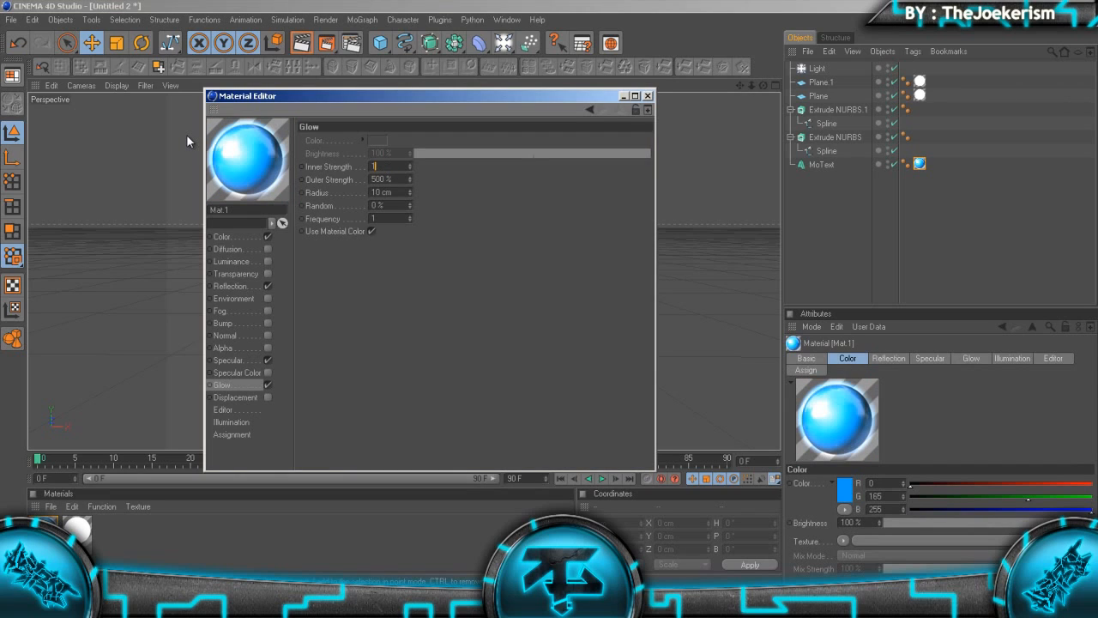
pyautogui.press('Return')
pyautogui.moveTo(403, 180); pyautogui.dragTo(41, 182)
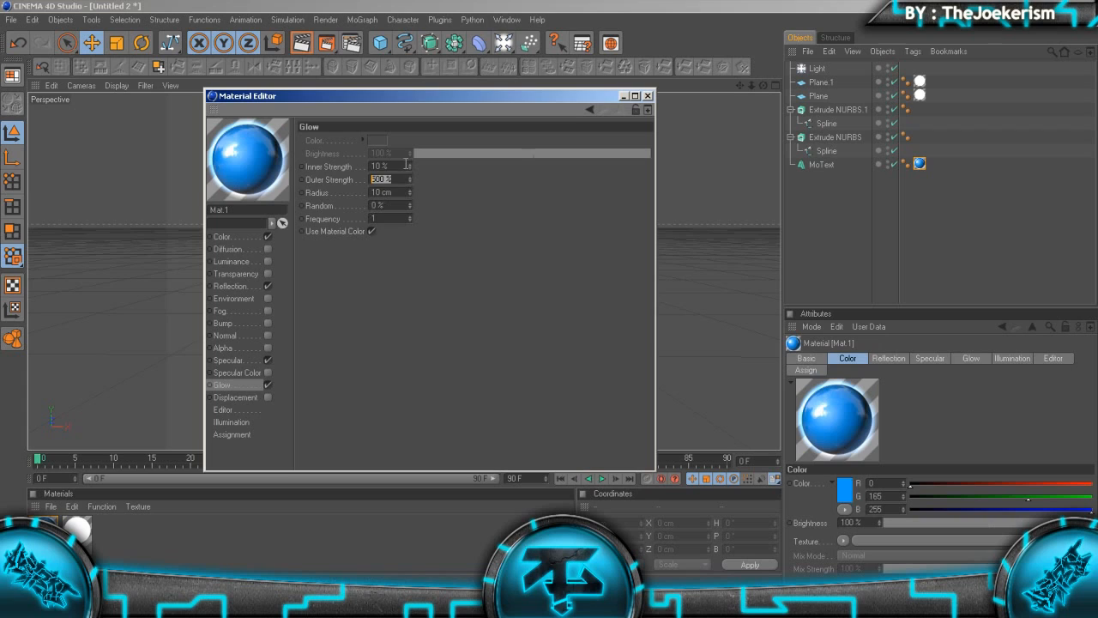
pyautogui.moveTo(405, 167); pyautogui.dragTo(198, 186)
pyautogui.write('25')
pyautogui.press('Return')
pyautogui.moveTo(398, 181); pyautogui.dragTo(142, 181)
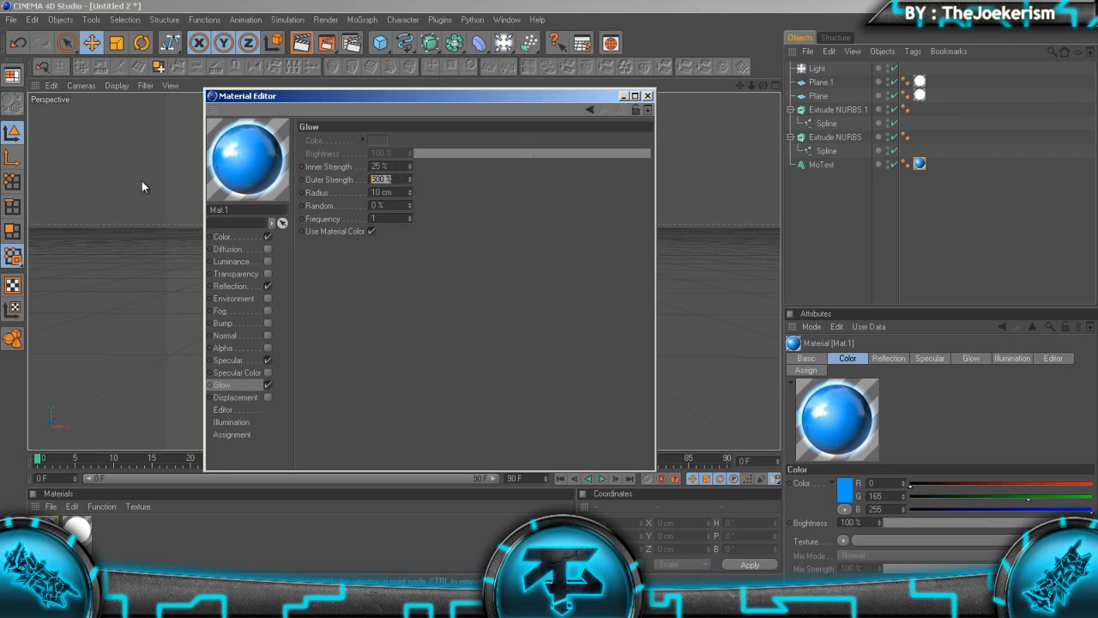
pyautogui.write('50')
pyautogui.press('Return')
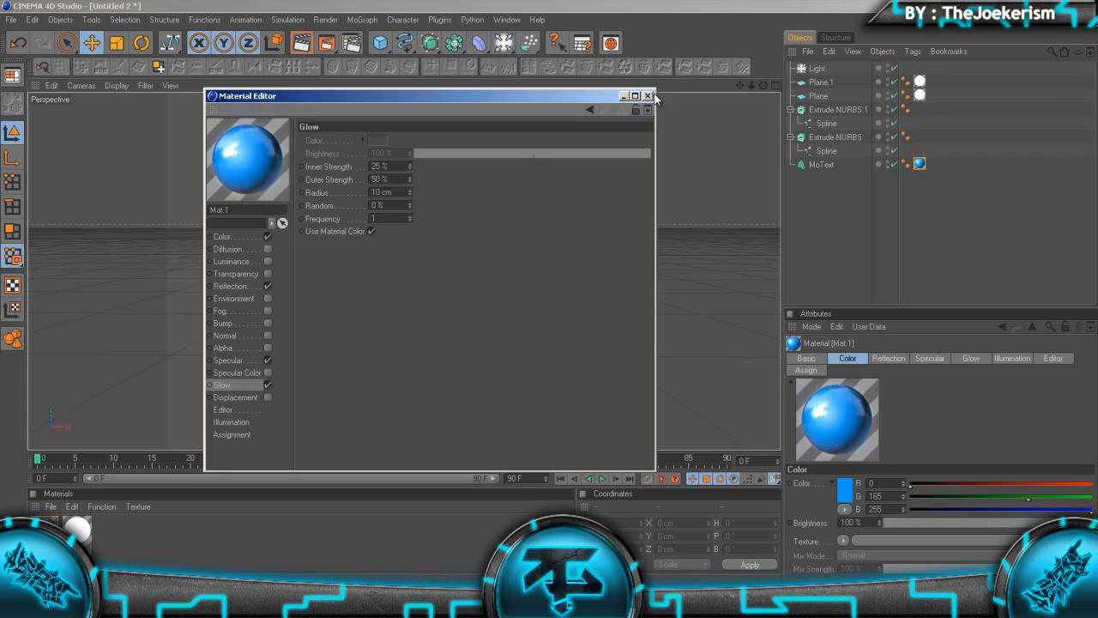
pyautogui.click(648, 96)
# - Render a preview to examine the blue glowing material on the text
pyautogui.click(330, 52)
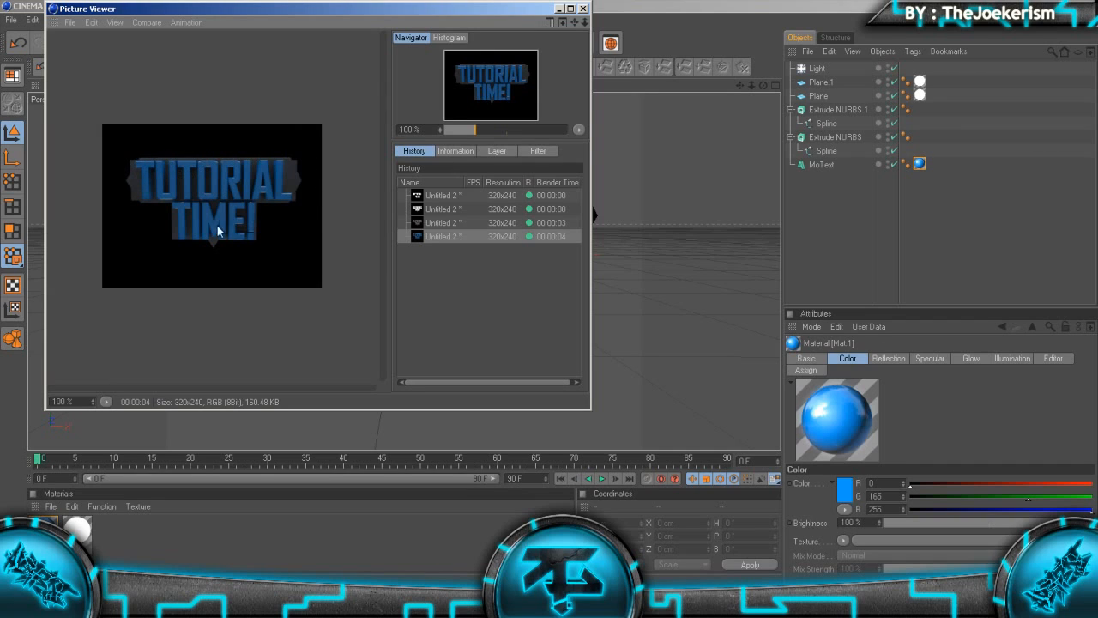
pyautogui.click(582, 9)
# - Create another material and set its color to near-black, RGB 5, 5, 5
pyautogui.doubleClick(217, 554)
pyautogui.doubleClick(109, 532)
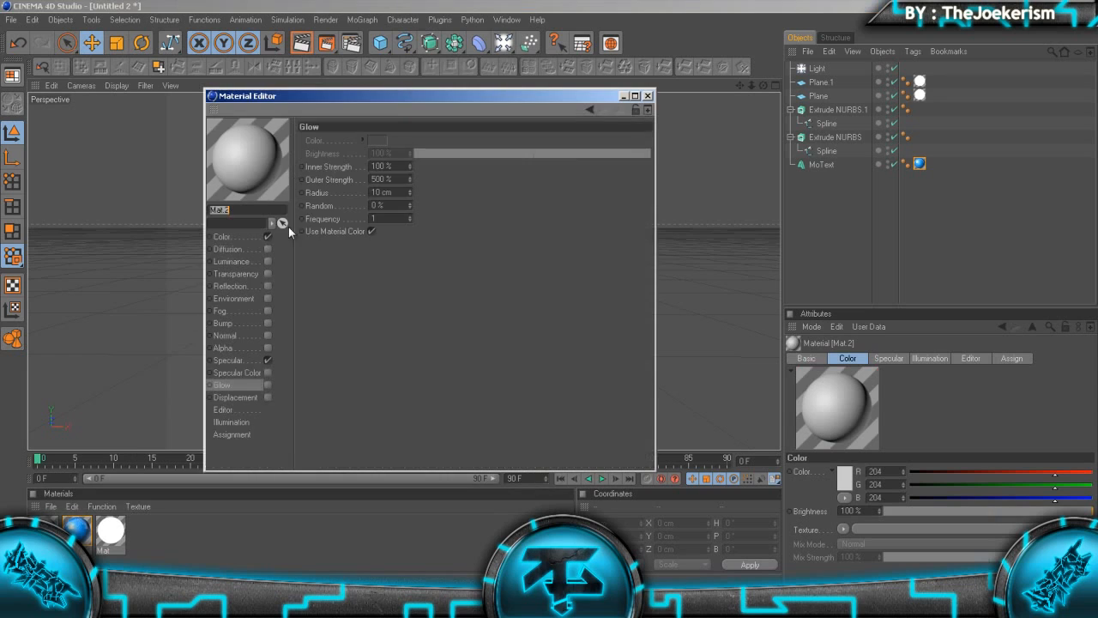
pyautogui.click(255, 236)
pyautogui.click(336, 164)
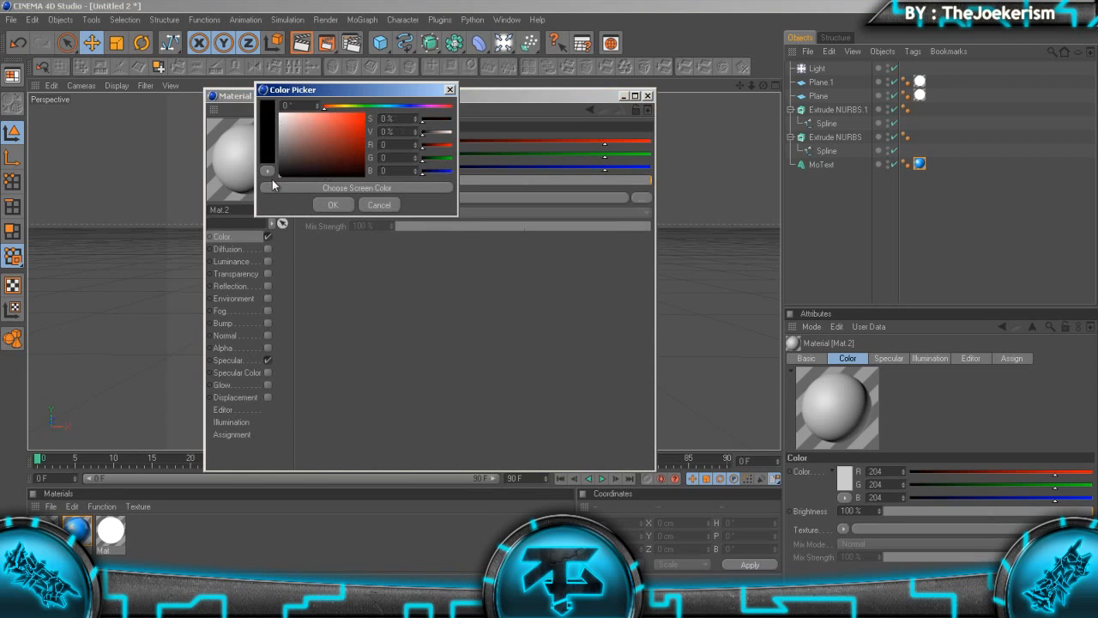
pyautogui.click(333, 204)
# - Give the black material a Fresnel reflection with 10% brightness and 50% mix strength, and apply it to both Extrude NURBS plates
pyautogui.click(267, 286)
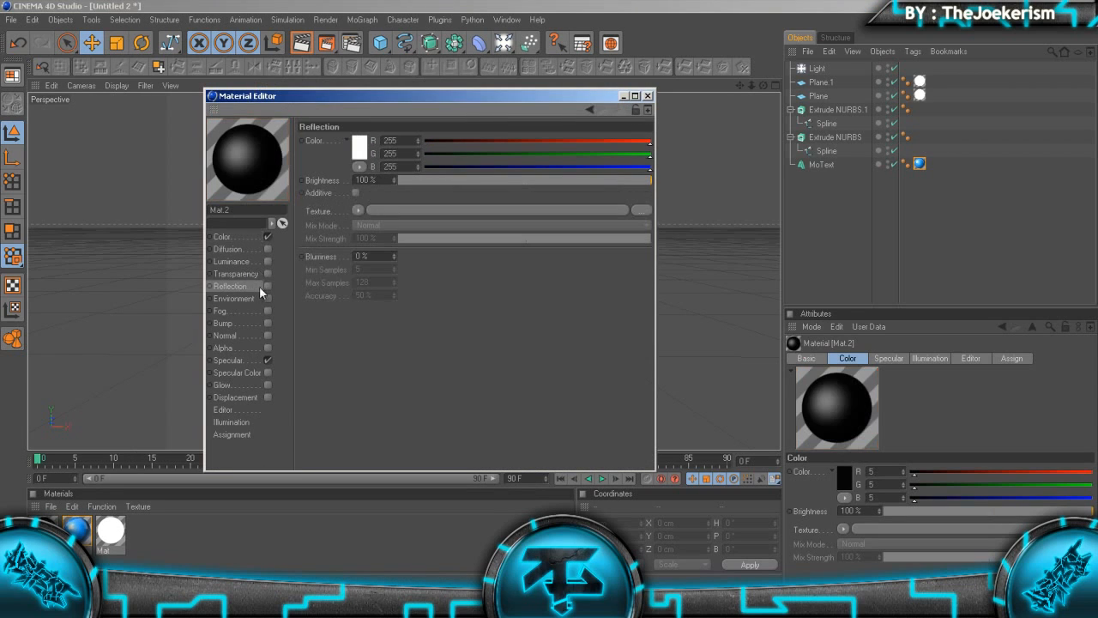
pyautogui.click(359, 210)
pyautogui.click(378, 350)
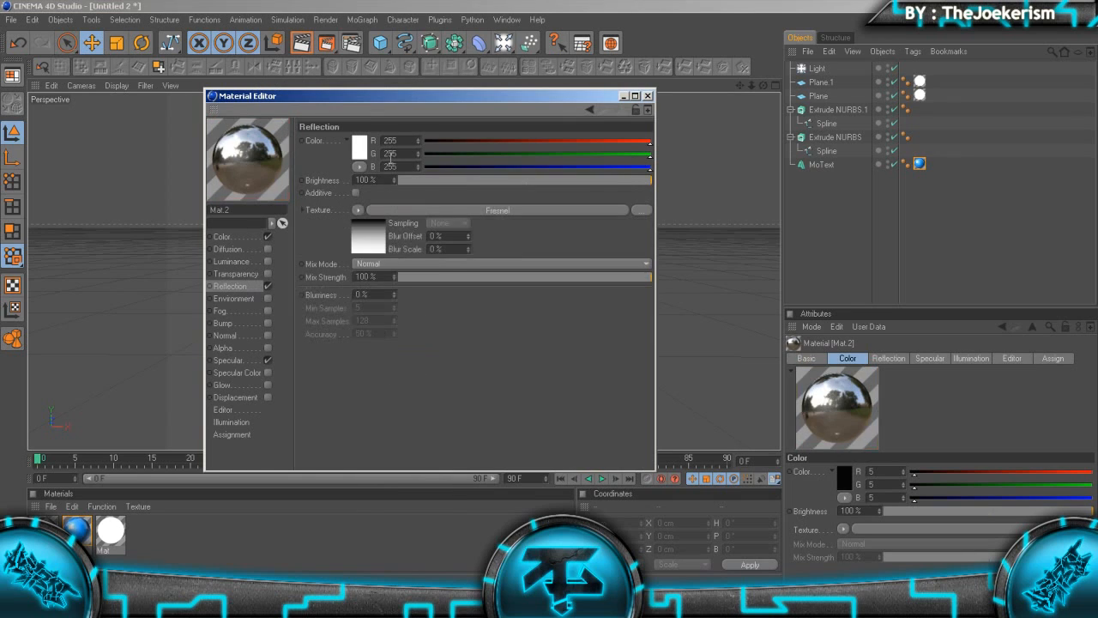
pyautogui.moveTo(383, 178); pyautogui.dragTo(5, 169)
pyautogui.write('10')
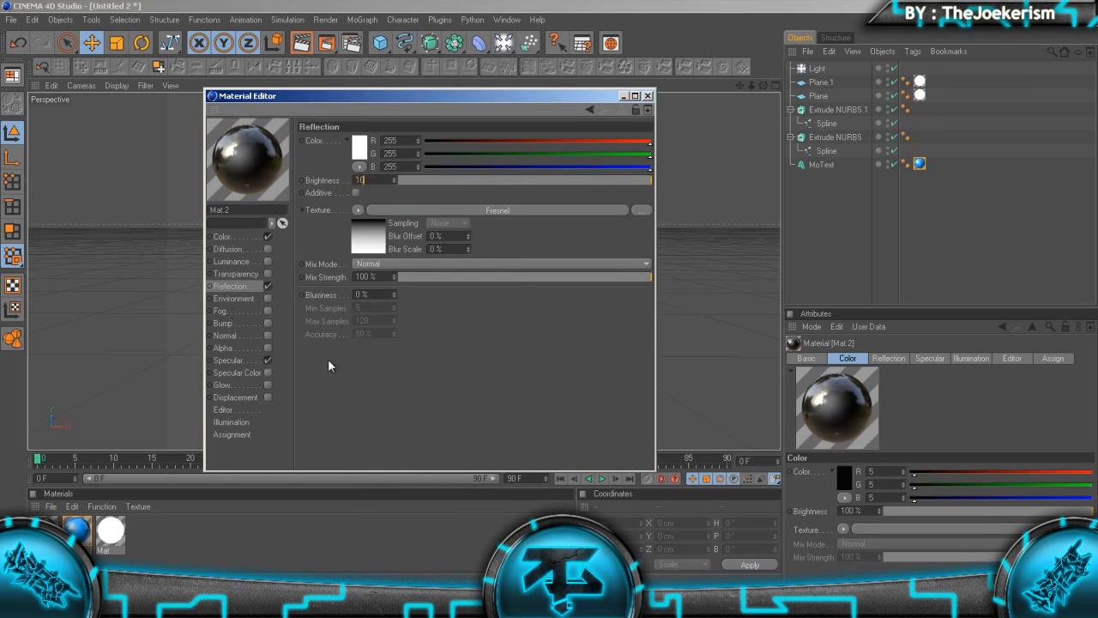
pyautogui.press('Return')
pyautogui.moveTo(388, 277); pyautogui.dragTo(173, 264)
pyautogui.write('50')
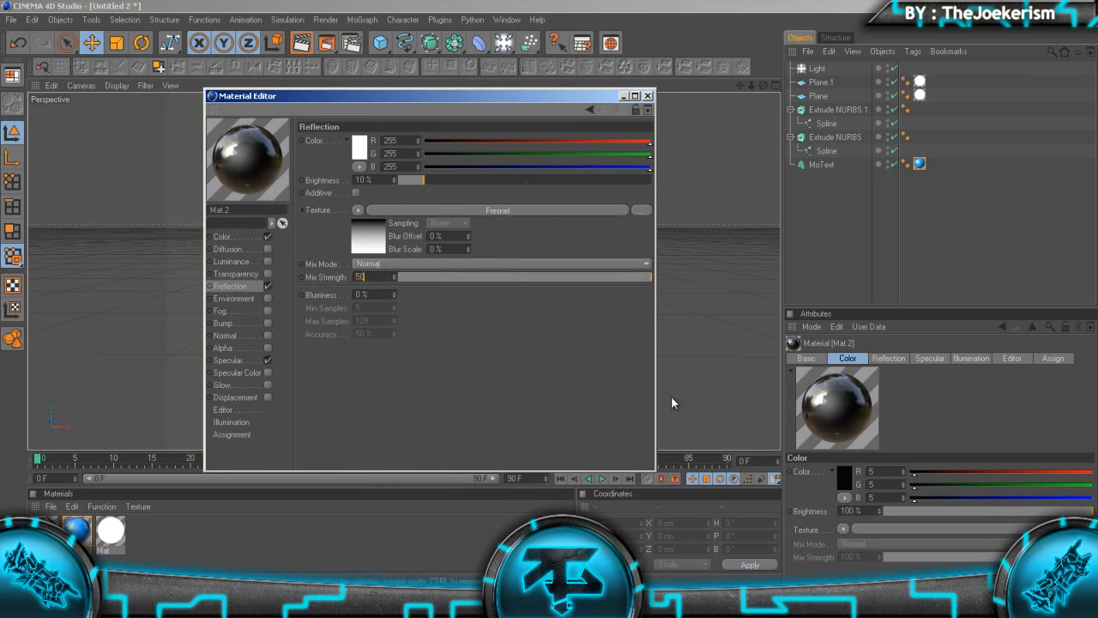
pyautogui.press('Return')
pyautogui.click(648, 95)
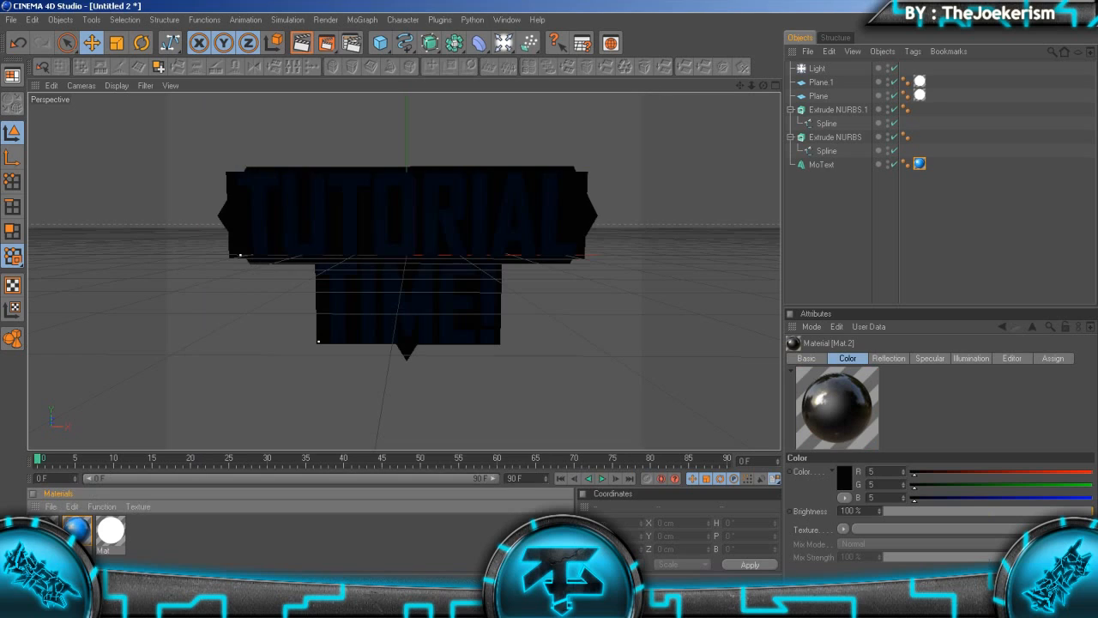
pyautogui.moveTo(815, 112); pyautogui.dragTo(849, 138)
# - Rename the Extrude NURBS object directly above MoText in the object list as Front
pyautogui.click(842, 138)
pyautogui.doubleClick(842, 135)
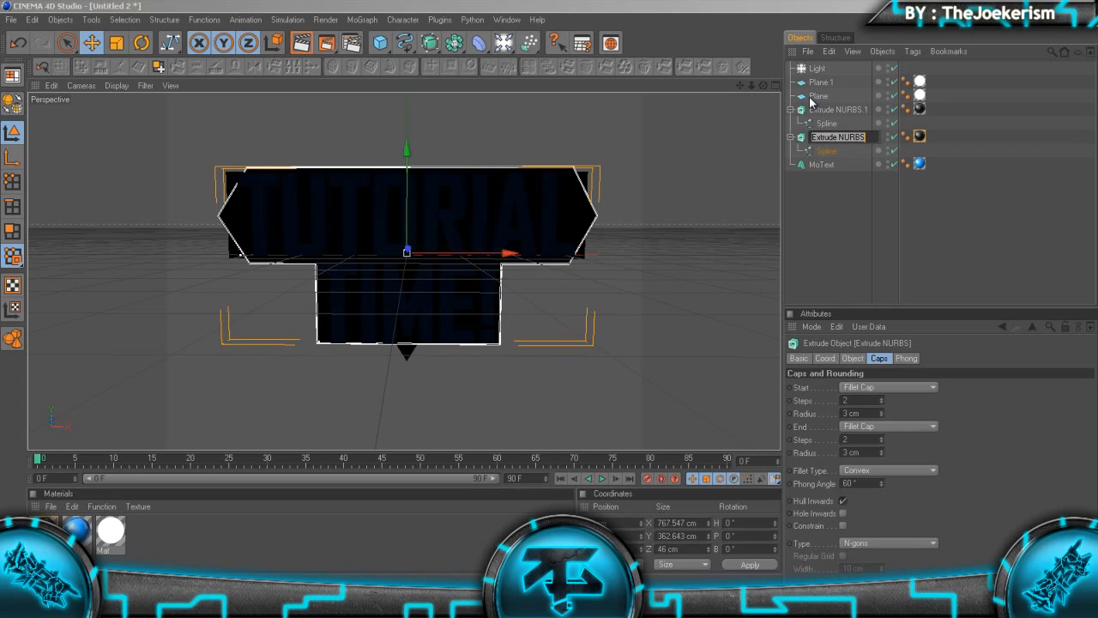
pyautogui.write('Front')
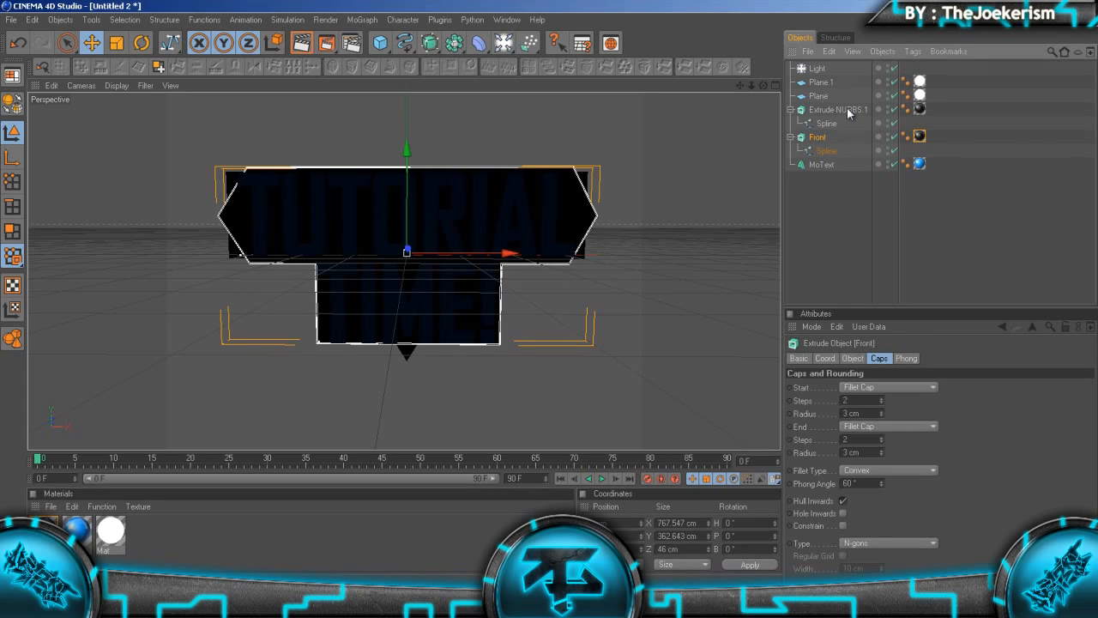
# - Rename the other Extrude NURBS object as Back and collapse the hierarchies of both Back and Front
pyautogui.click(847, 110)
pyautogui.doubleClick(838, 110)
pyautogui.write('Back')
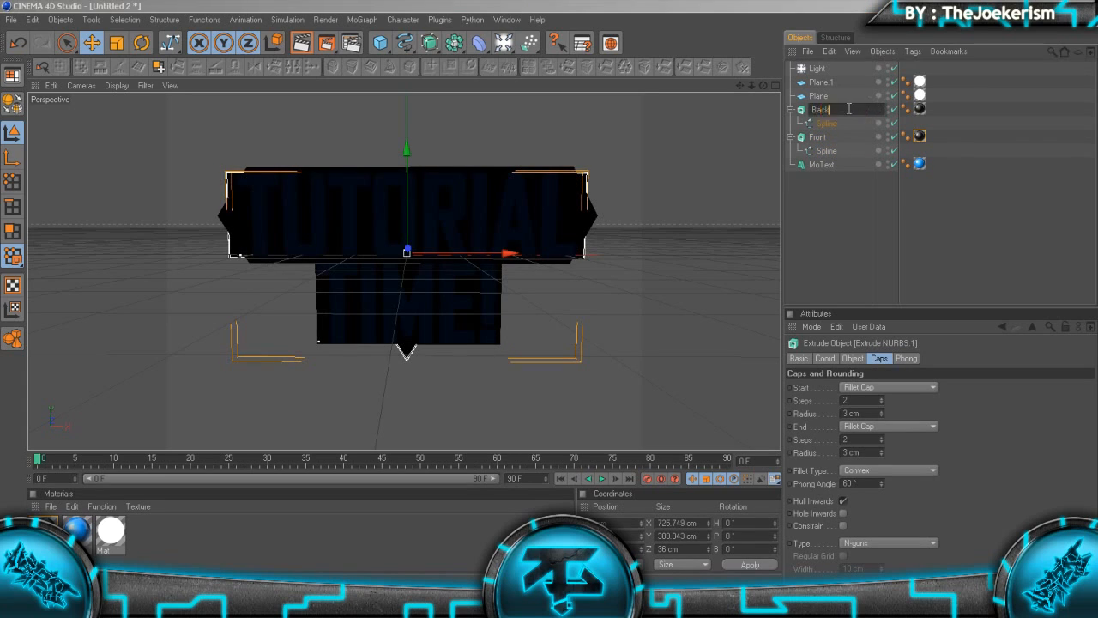
pyautogui.press('Return')
pyautogui.click(794, 113)
pyautogui.click(791, 110)
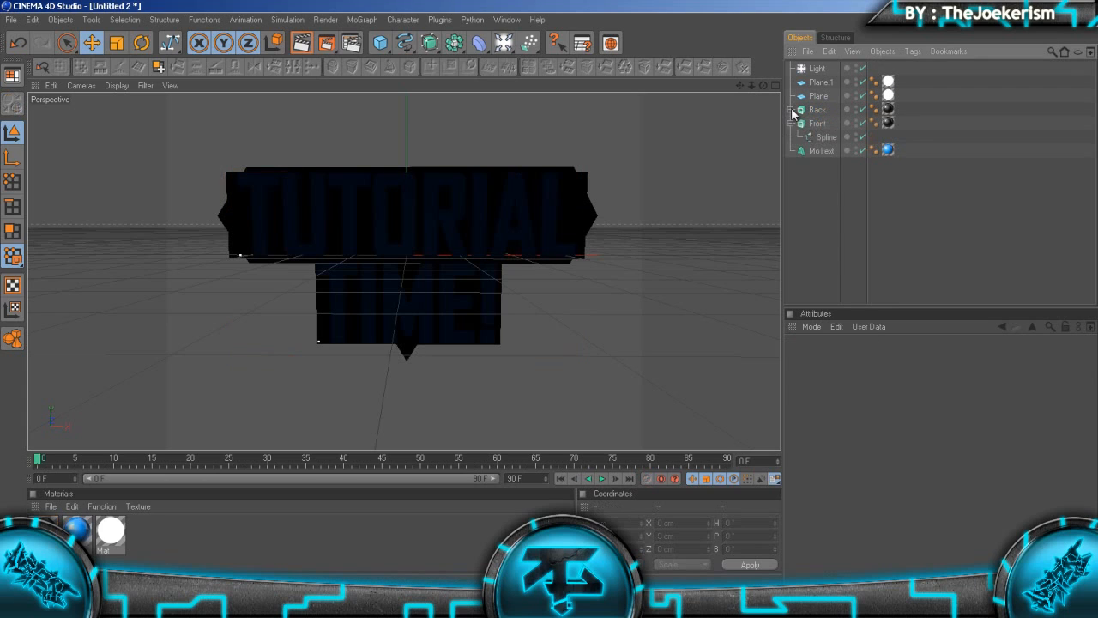
pyautogui.click(791, 123)
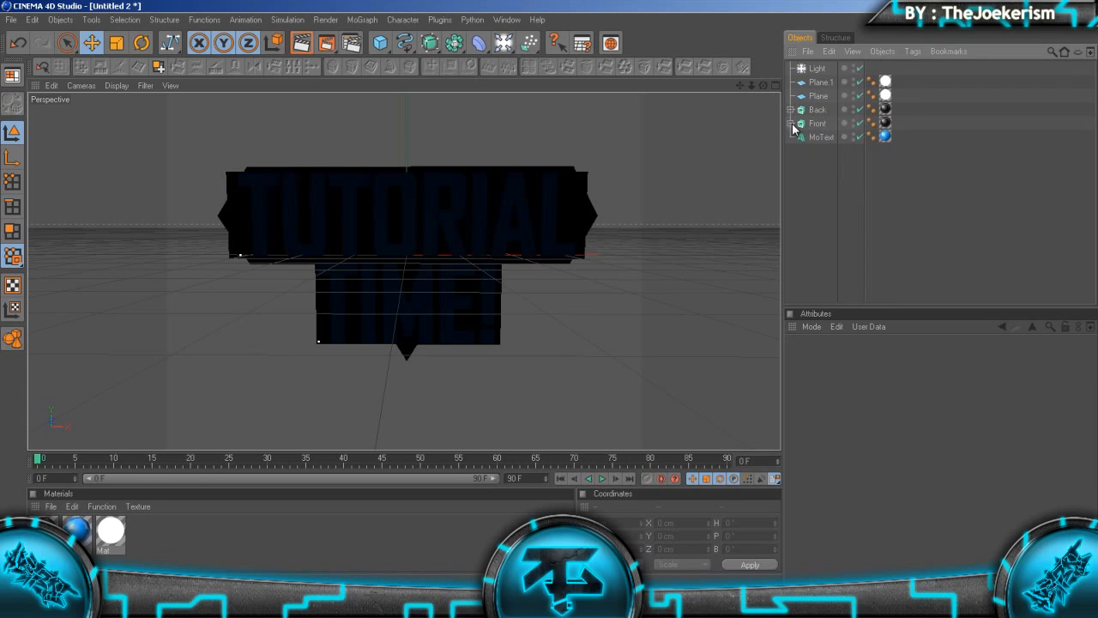
# - Render a preview to examine the black plates behind the text
pyautogui.click(326, 43)
pyautogui.hotkey('shift', 'r')
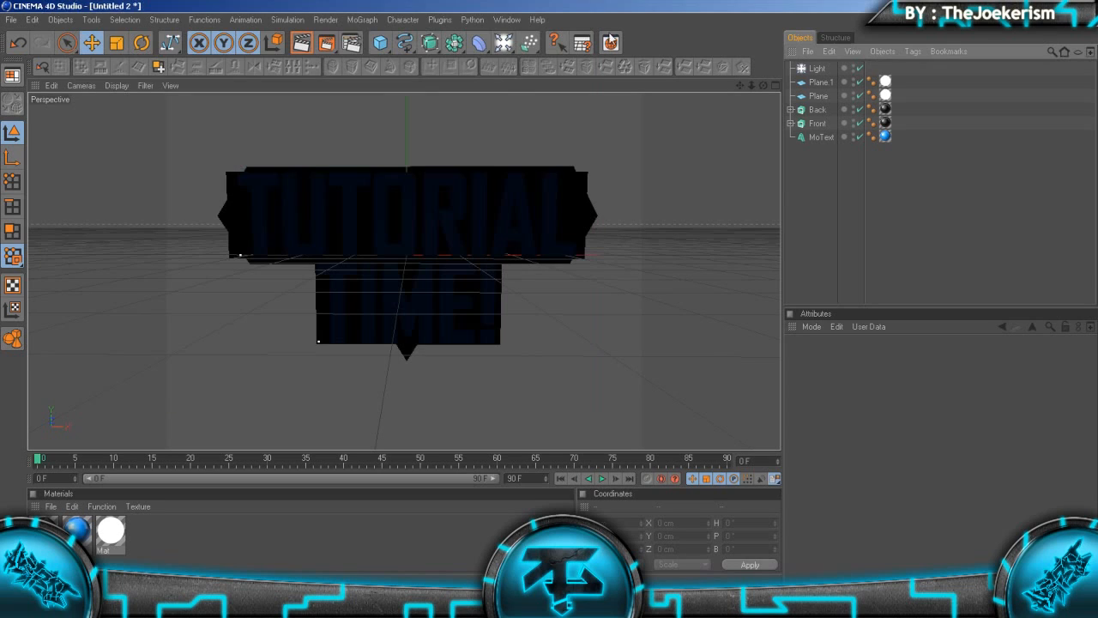
pyautogui.click(584, 9)
# - In the front view, move the Back spline's right inner corner point horizontally outward, near the right end of TIME!
pyautogui.click(790, 110)
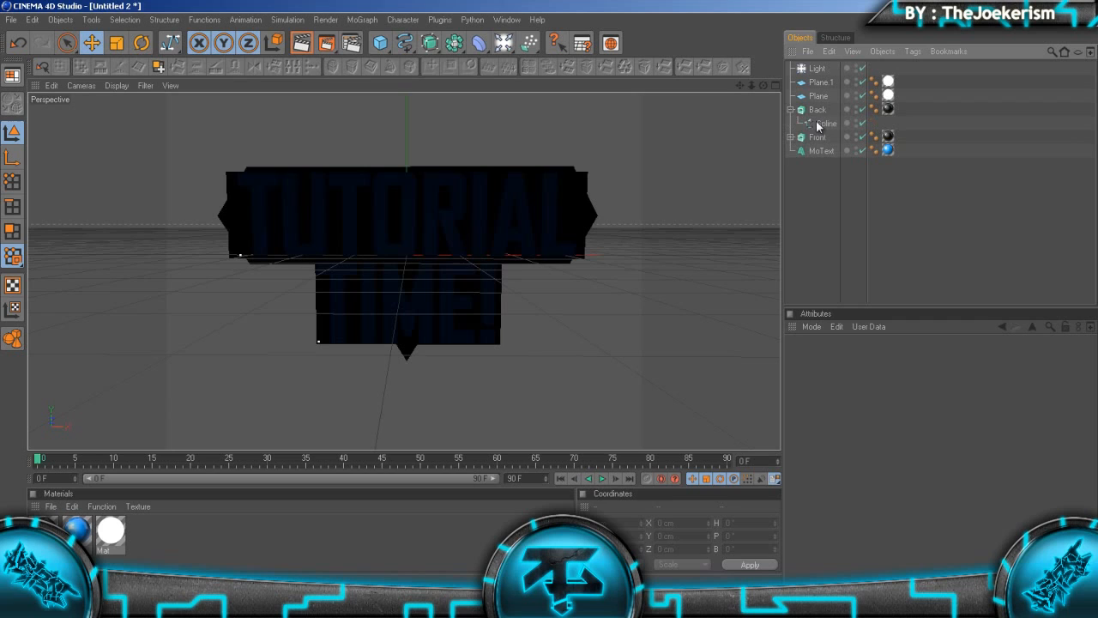
pyautogui.click(826, 123)
pyautogui.click(10, 183)
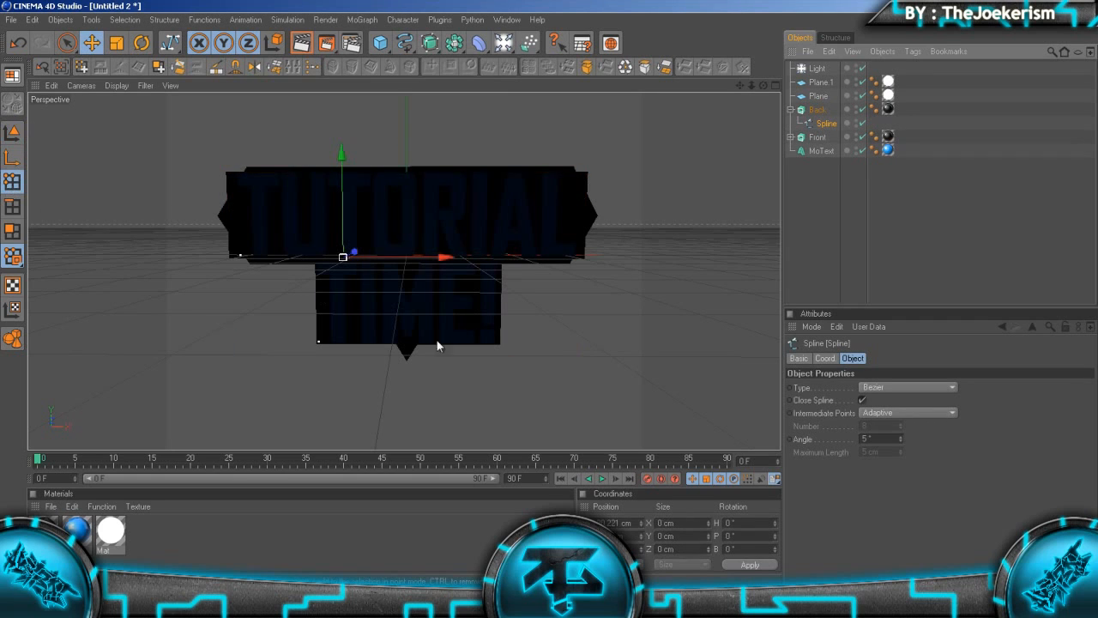
pyautogui.scroll(3, 429, 360)
pyautogui.click(408, 392)
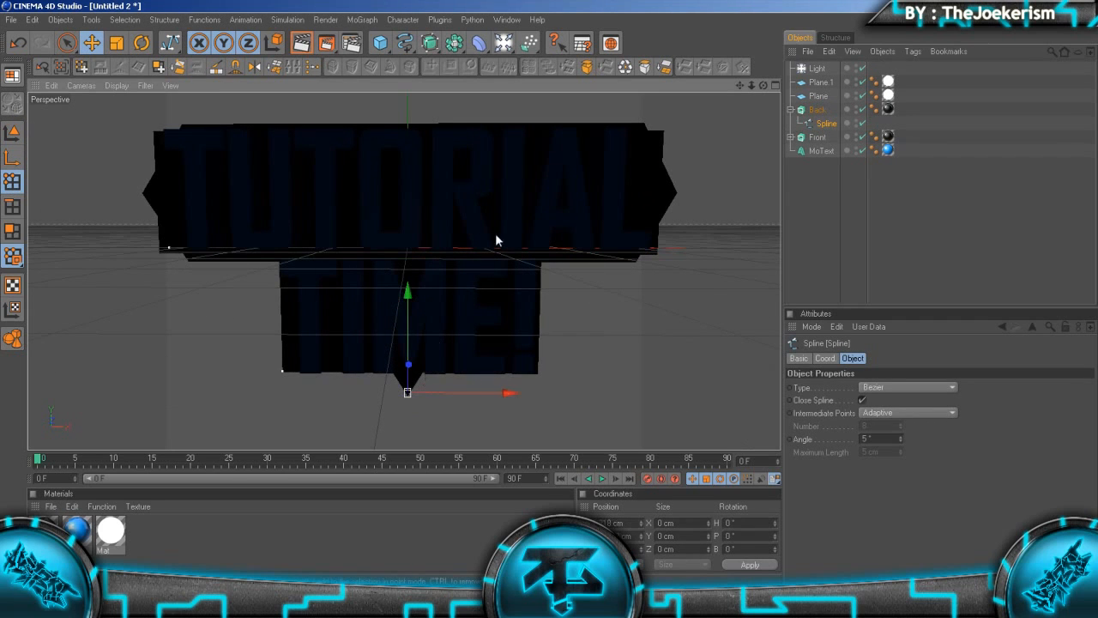
pyautogui.click(775, 85)
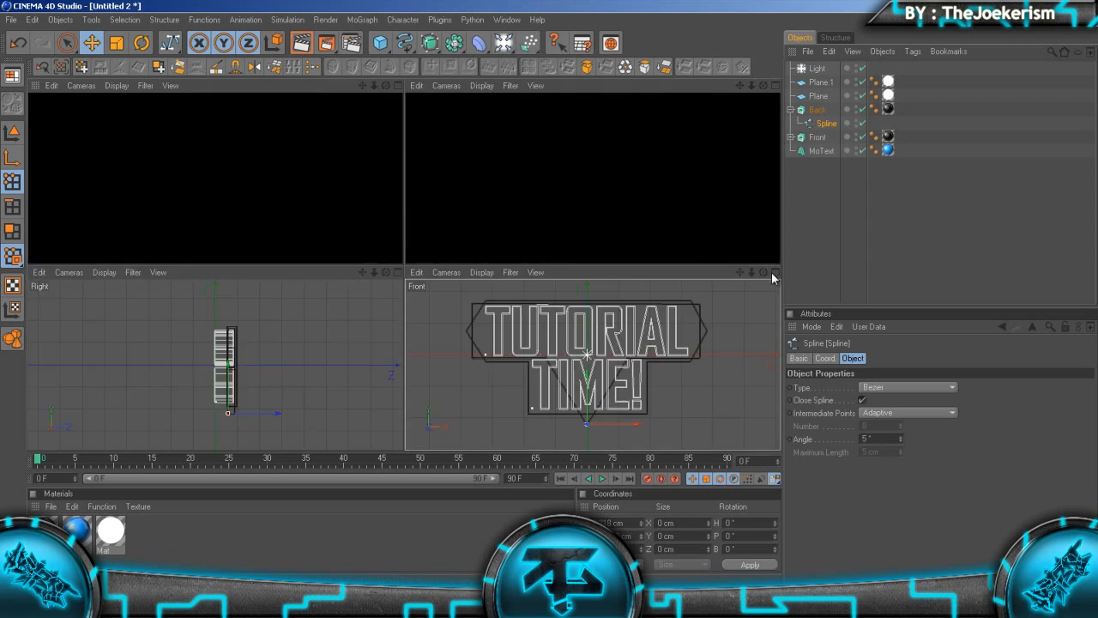
pyautogui.click(772, 272)
pyautogui.scroll(1, 509, 262)
pyautogui.click(485, 256)
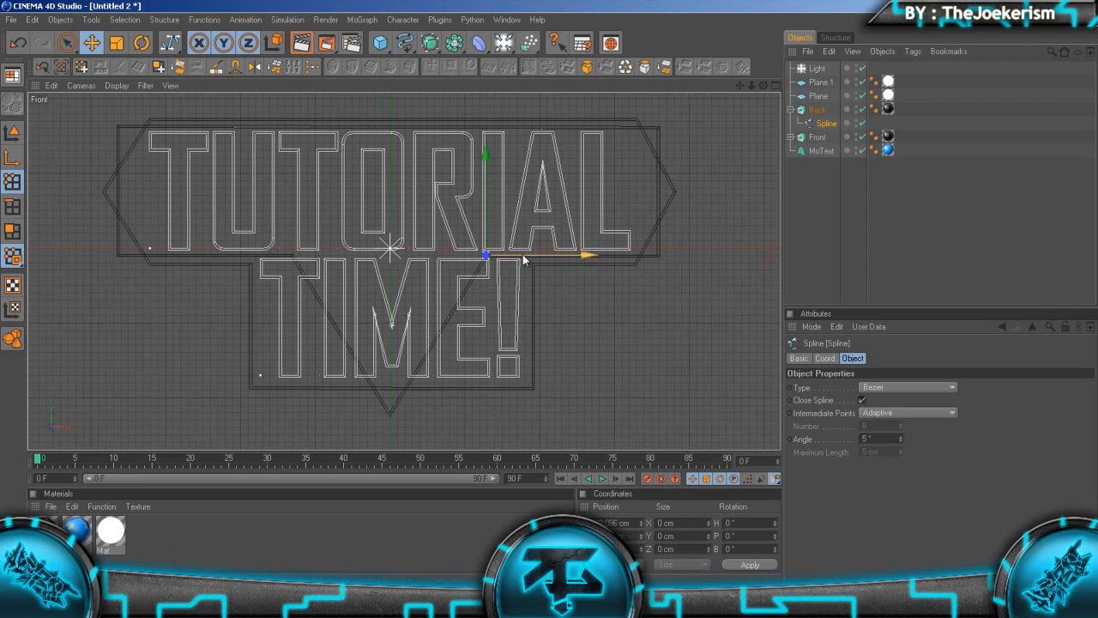
pyautogui.moveTo(519, 256); pyautogui.dragTo(552, 295)
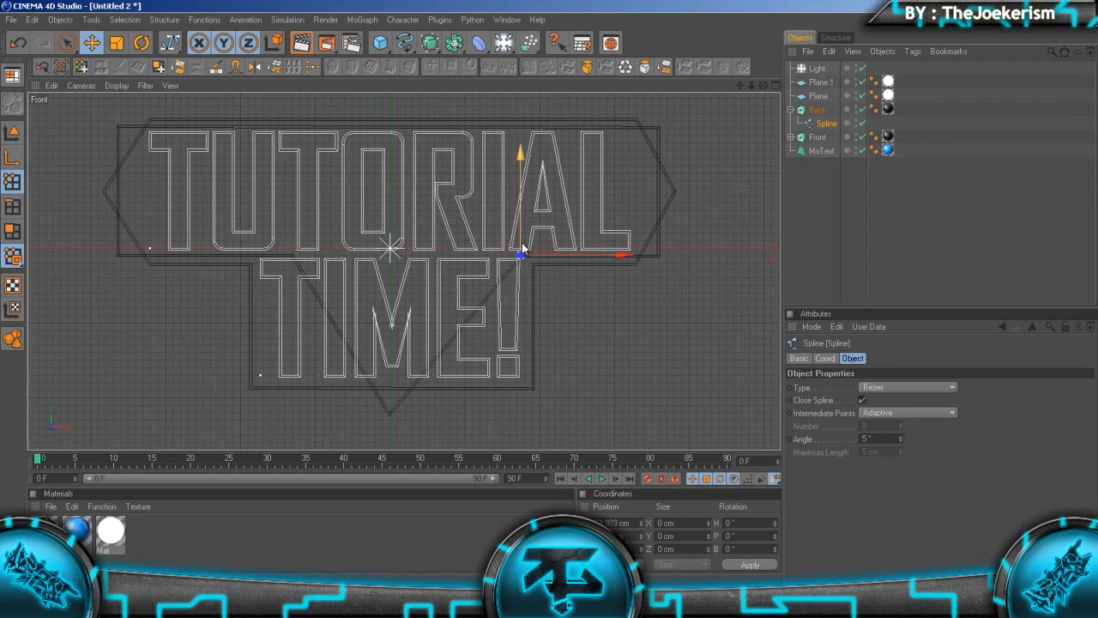
# - Move the Back spline's left inner corner point outward to mirror the right one, and lower its bottom tip point
pyautogui.click(294, 255)
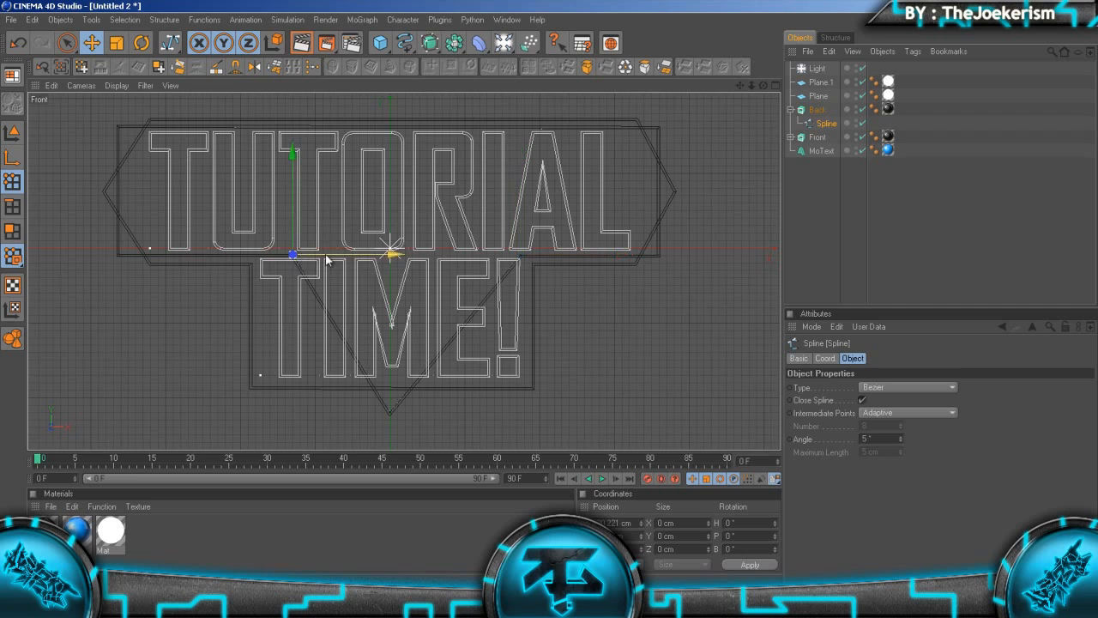
pyautogui.moveTo(326, 256); pyautogui.dragTo(550, 294)
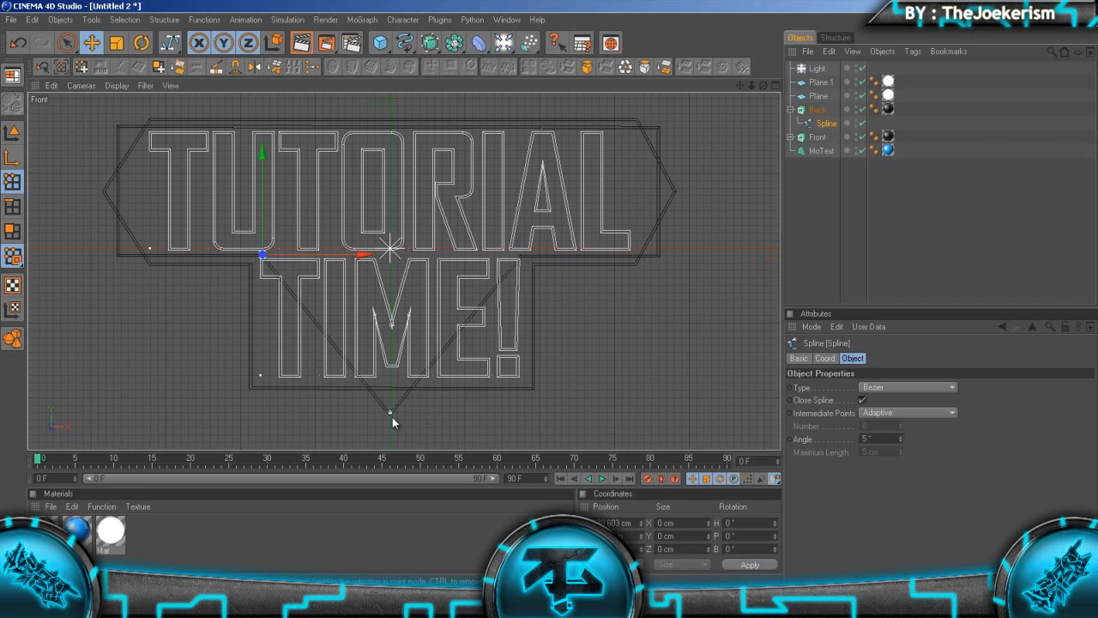
pyautogui.click(392, 414)
pyautogui.moveTo(398, 392); pyautogui.dragTo(549, 294)
pyautogui.click(907, 163)
# - Render a preview from the perspective view to examine the widened pointed tip of the Back plate
pyautogui.press('F5')
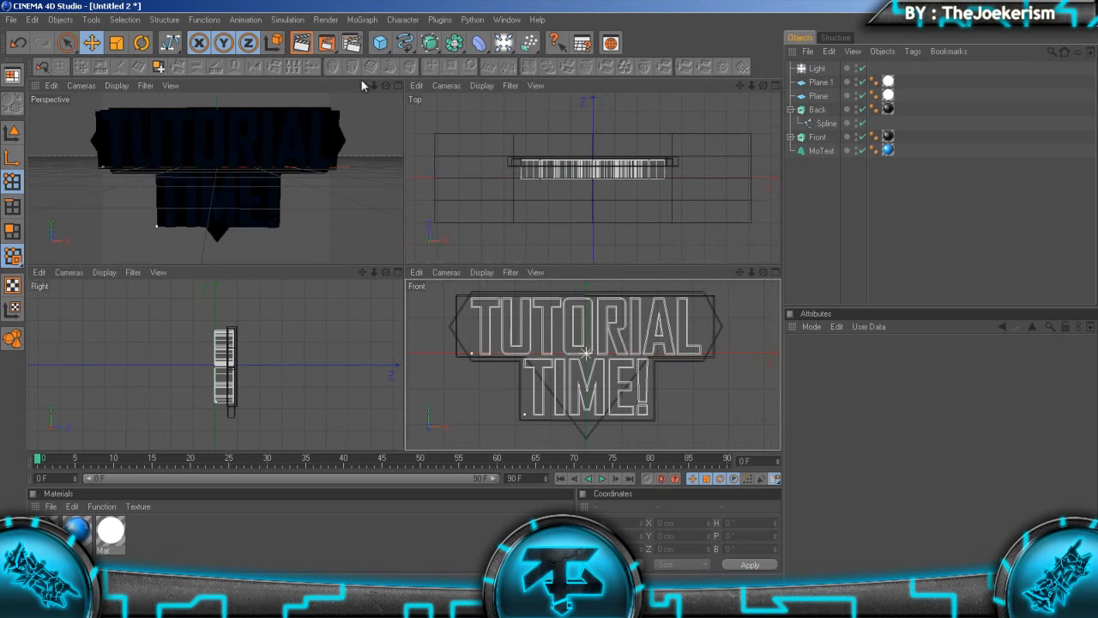
pyautogui.click(398, 85)
pyautogui.scroll(-4, 351, 185)
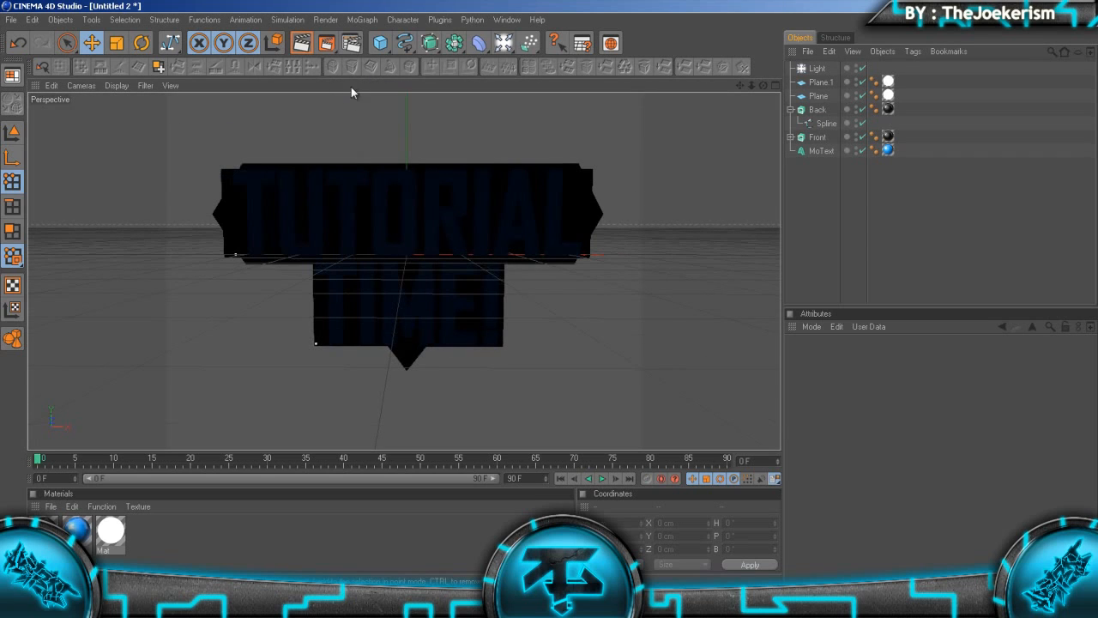
pyautogui.click(326, 43)
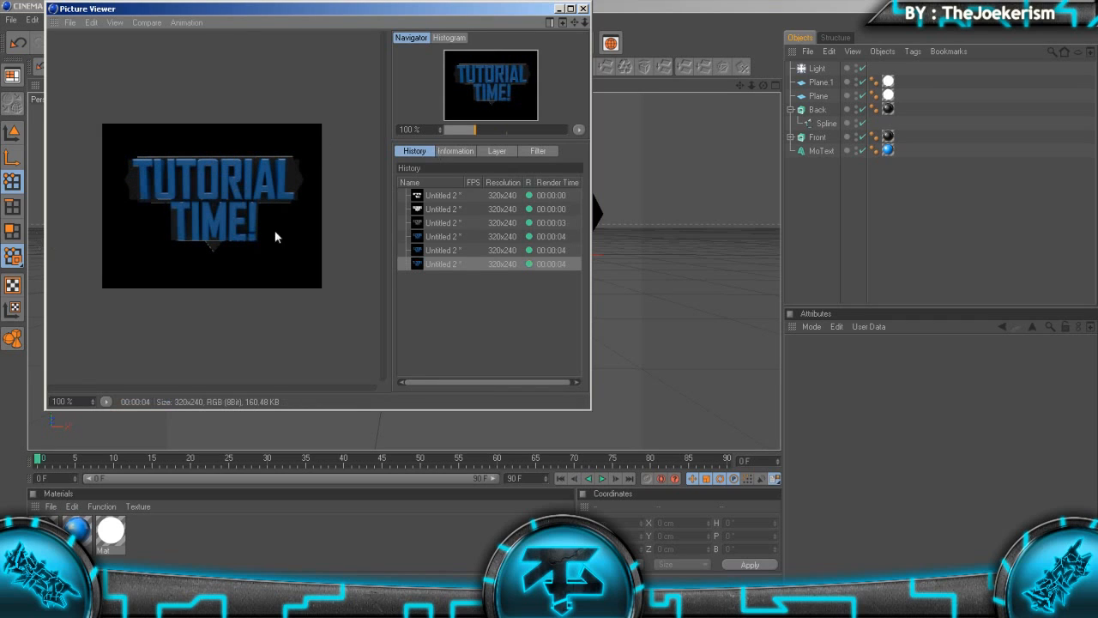
pyautogui.click(584, 9)
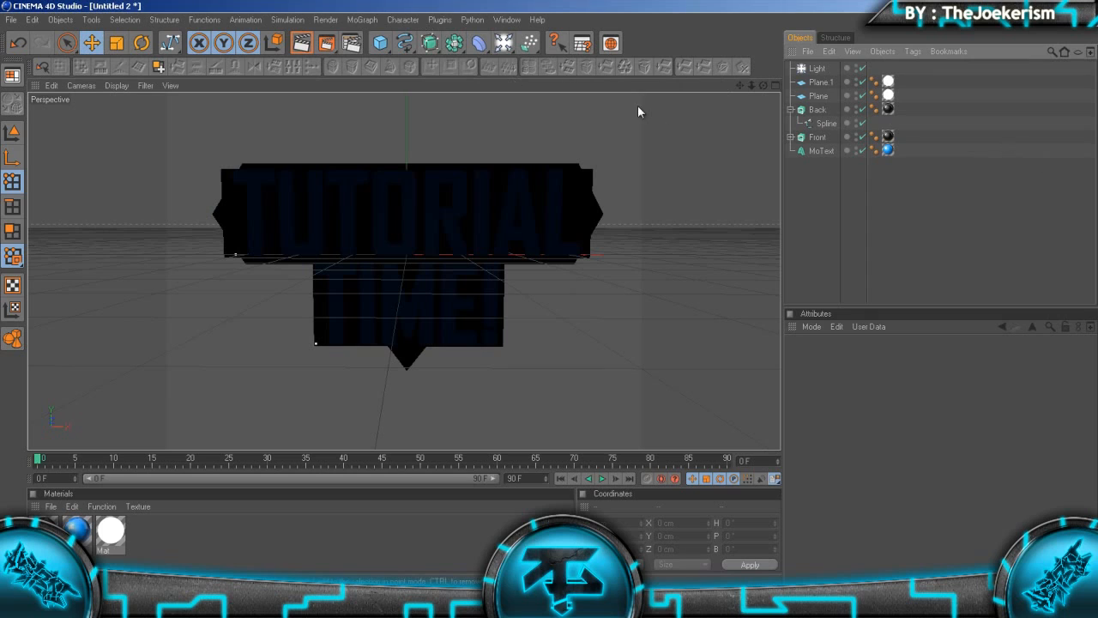
pyautogui.click(1004, 607)
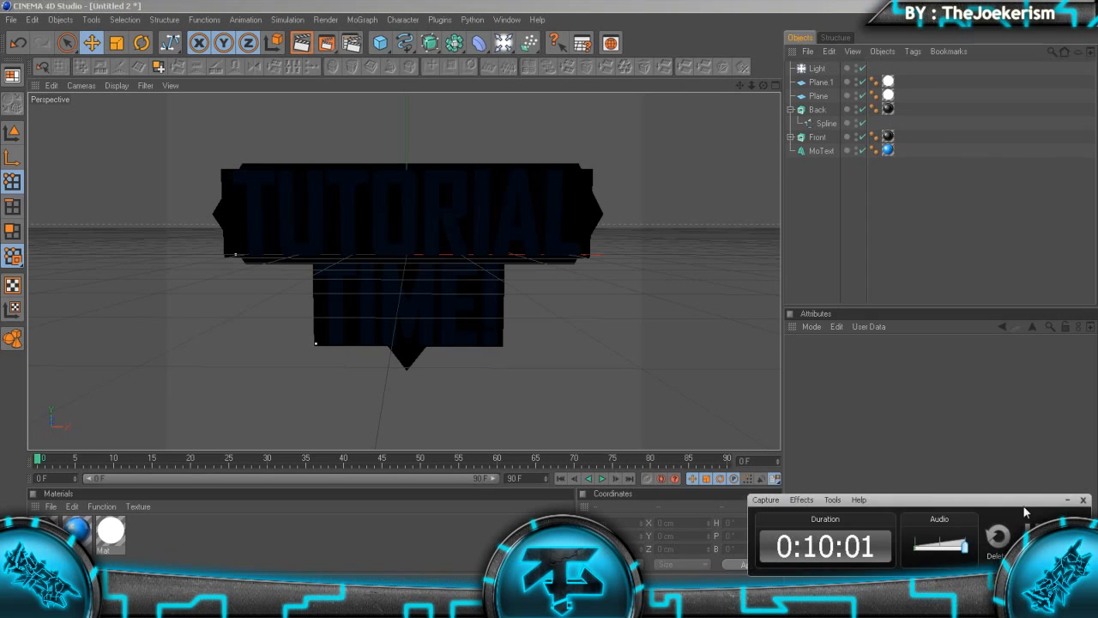
pyautogui.click(1071, 500)
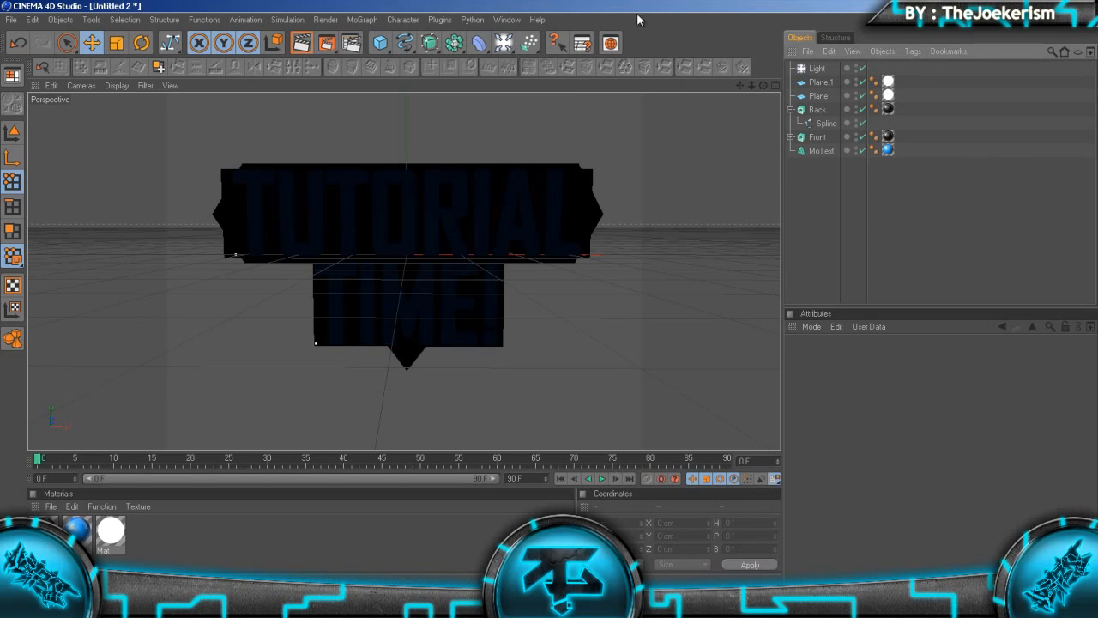
# - Start a Bezier spline in the front view with a straight edge just inside the Front plate's upper edge, from left to right corner
pyautogui.click(777, 85)
pyautogui.click(776, 279)
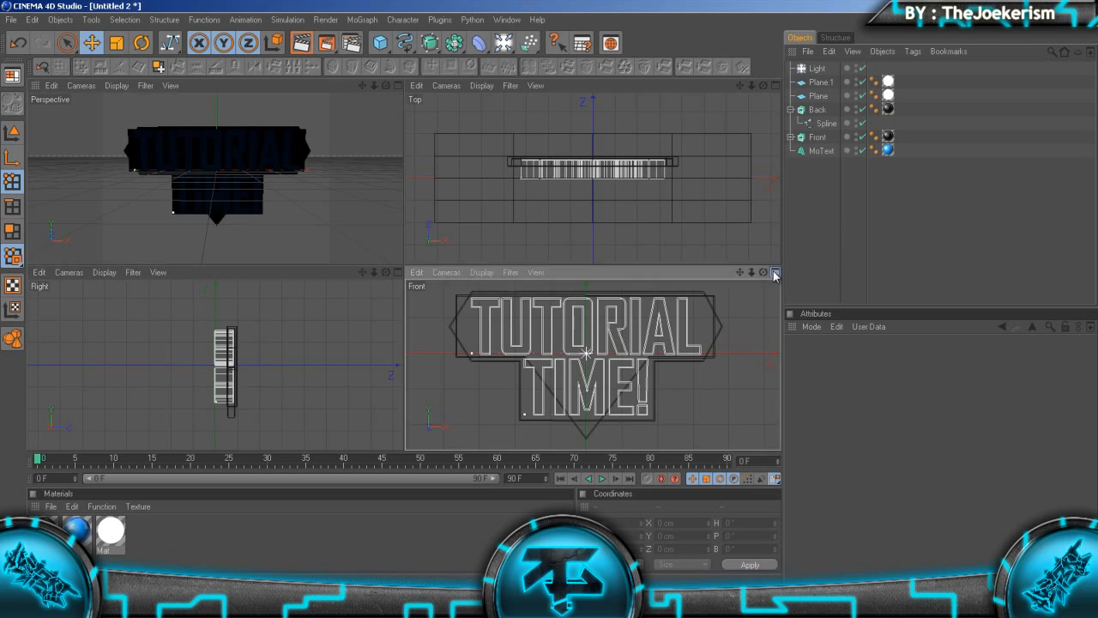
pyautogui.scroll(1, 389, 141)
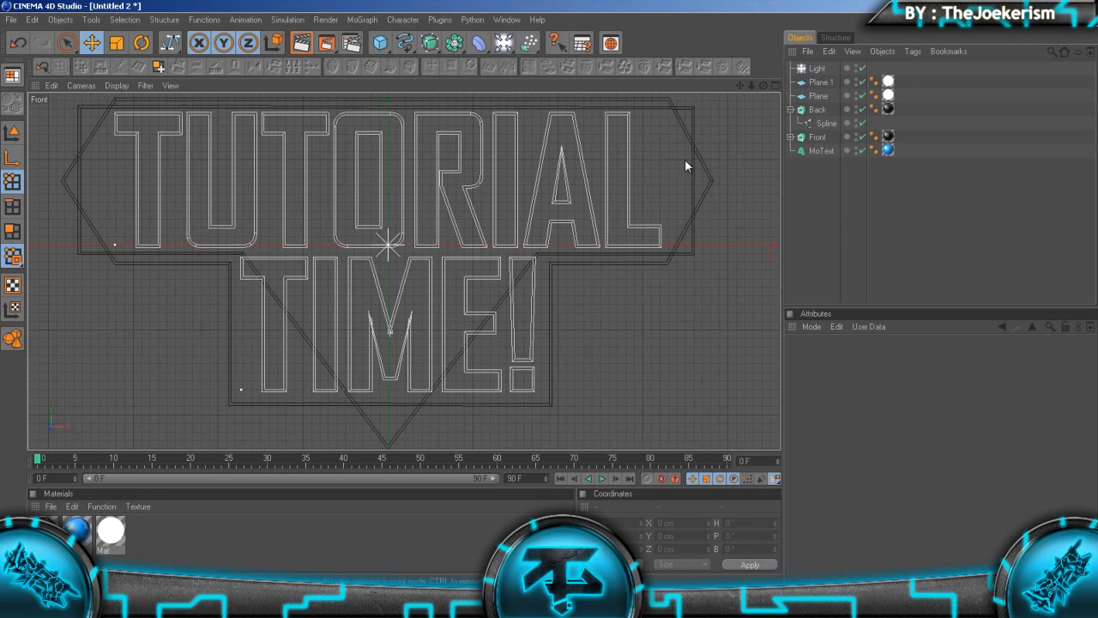
pyautogui.moveTo(405, 43); pyautogui.dragTo(521, 55)
pyautogui.scroll(-1, 163, 129)
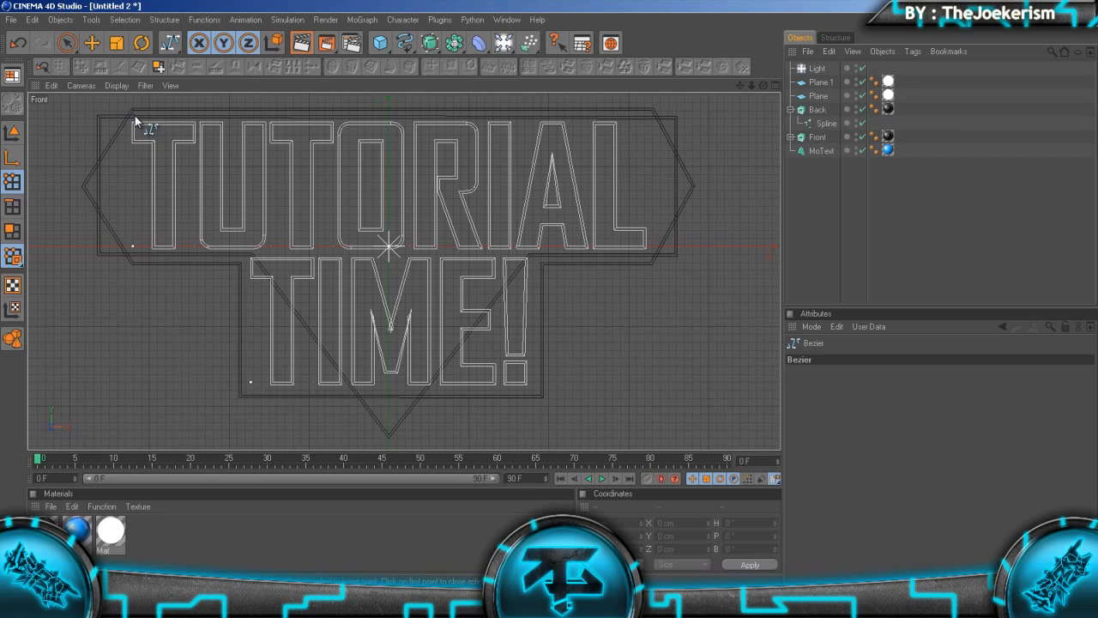
pyautogui.moveTo(134, 115); pyautogui.dragTo(242, 115)
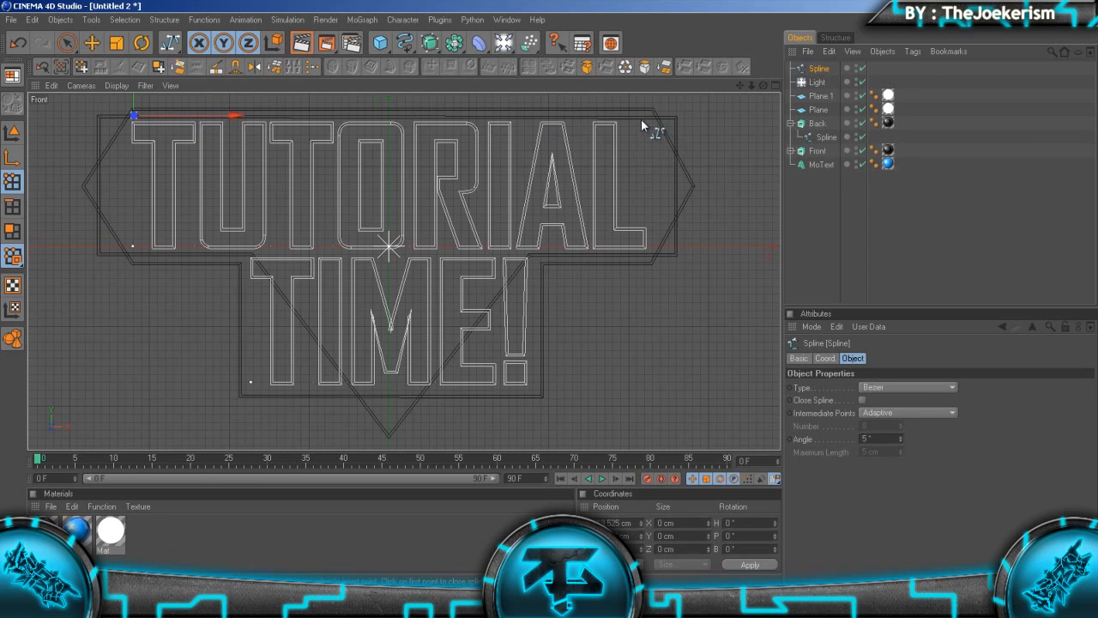
pyautogui.moveTo(647, 118); pyautogui.dragTo(752, 117)
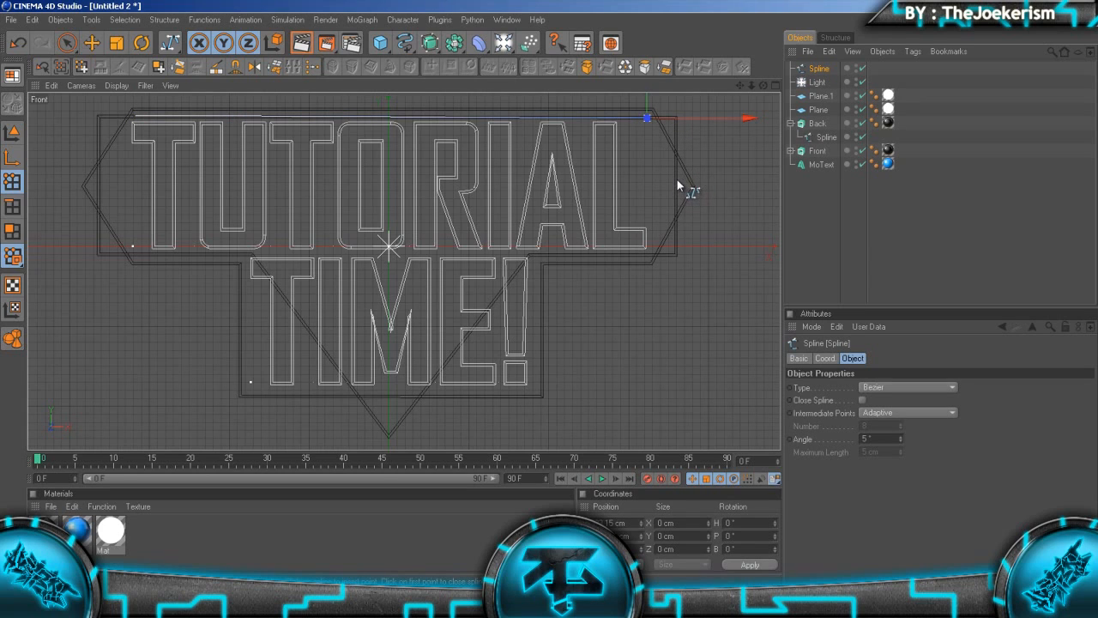
pyautogui.click(818, 152)
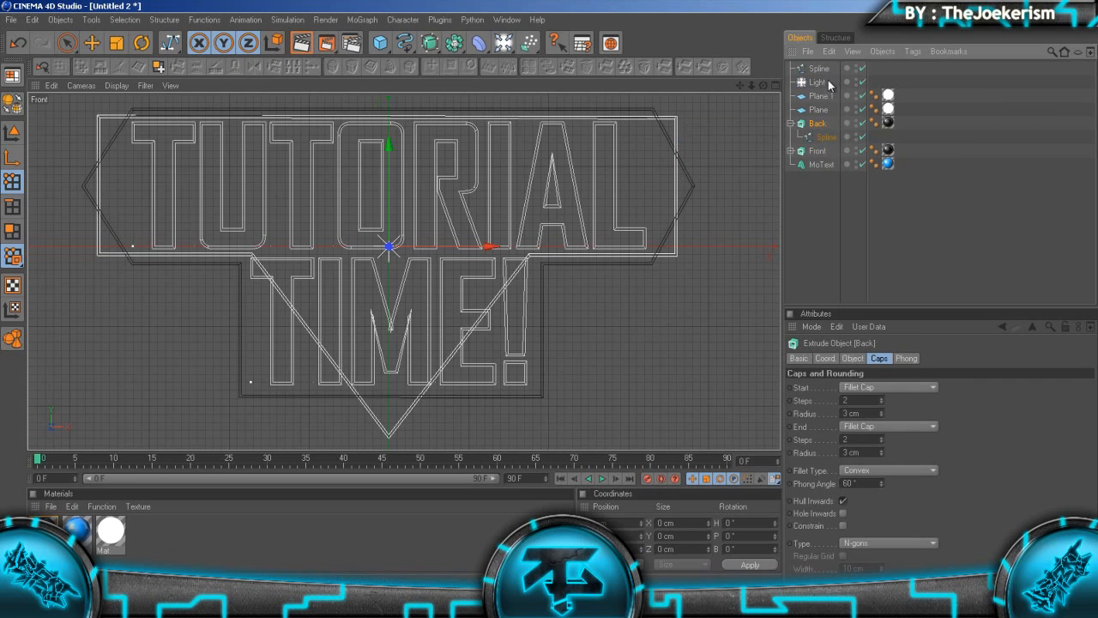
pyautogui.click(647, 117)
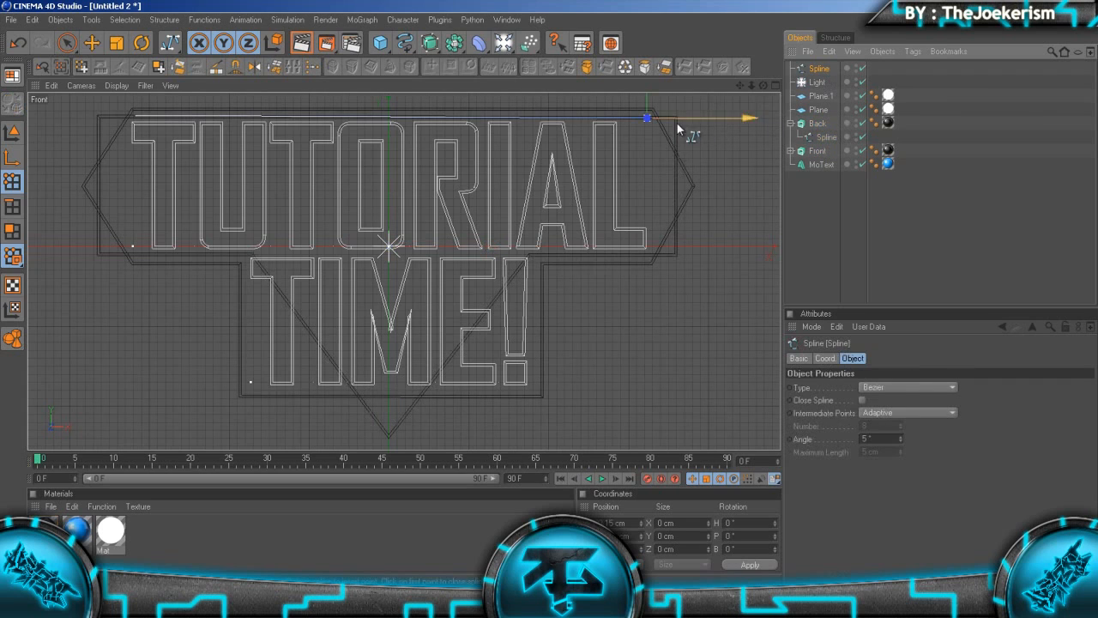
# - Continue the spline just inside the Front plate's right point and lower-right corner, aligning the corner point with the plate outline
pyautogui.click(668, 182)
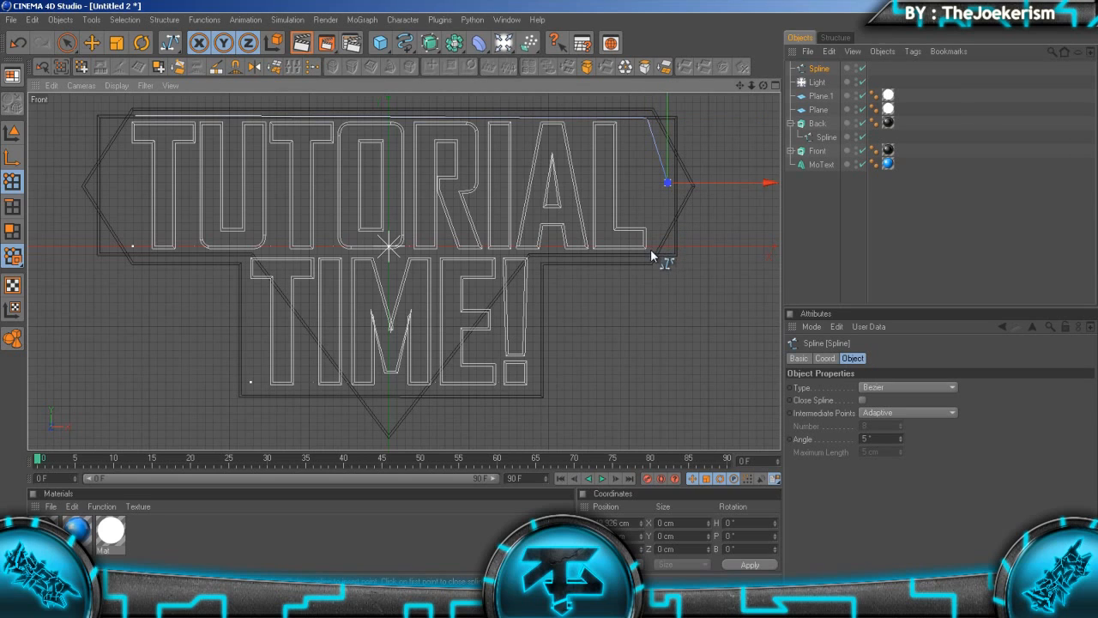
pyautogui.click(652, 251)
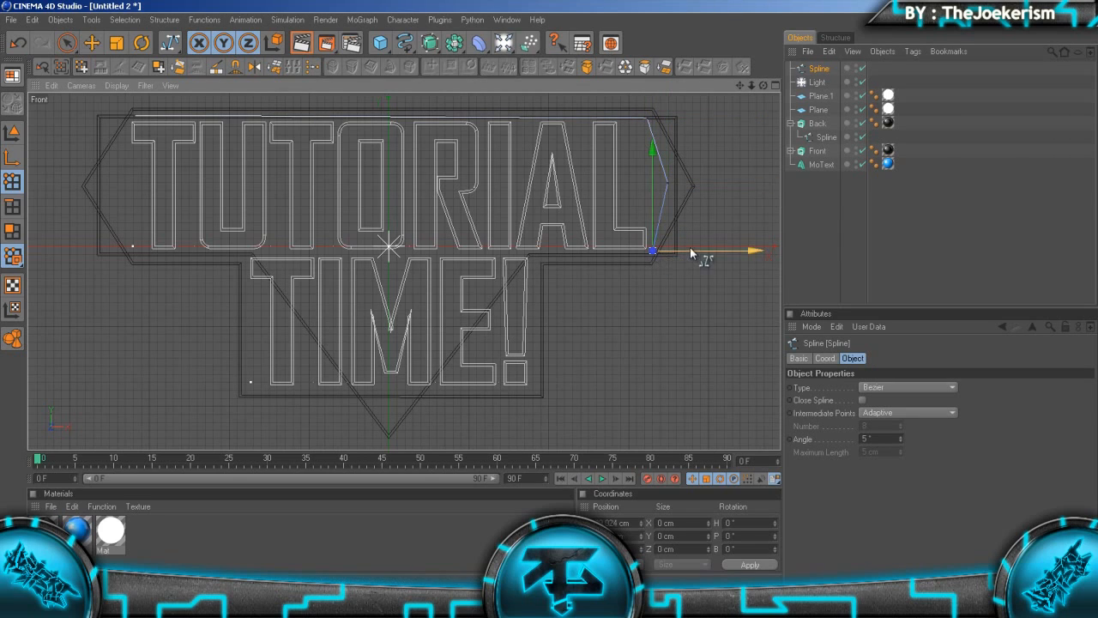
pyautogui.moveTo(687, 249); pyautogui.dragTo(682, 250)
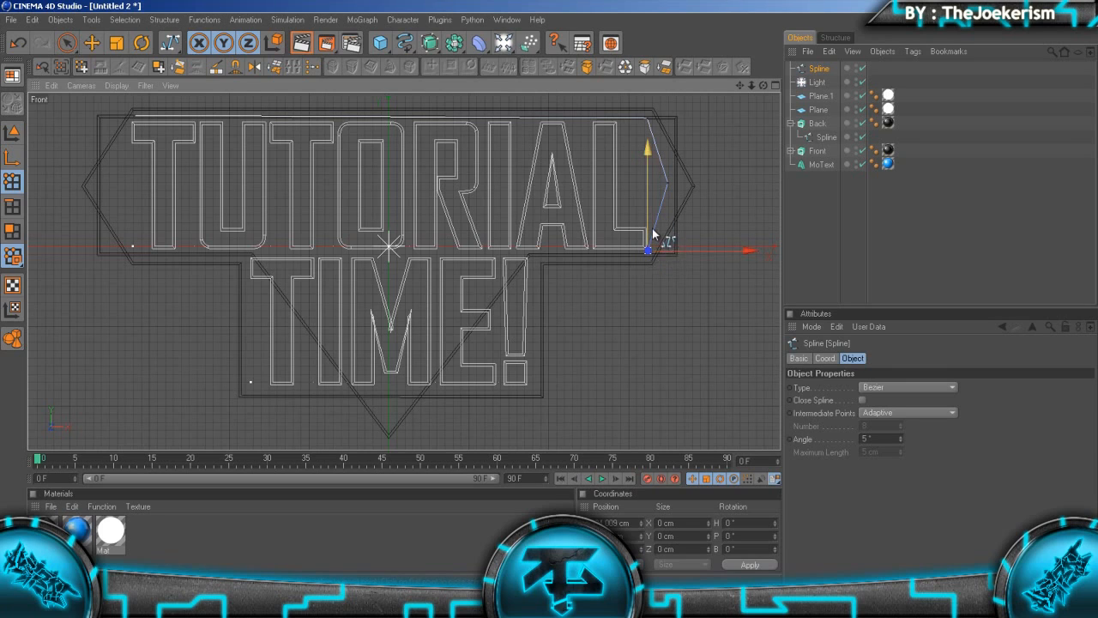
pyautogui.moveTo(649, 225); pyautogui.dragTo(685, 258)
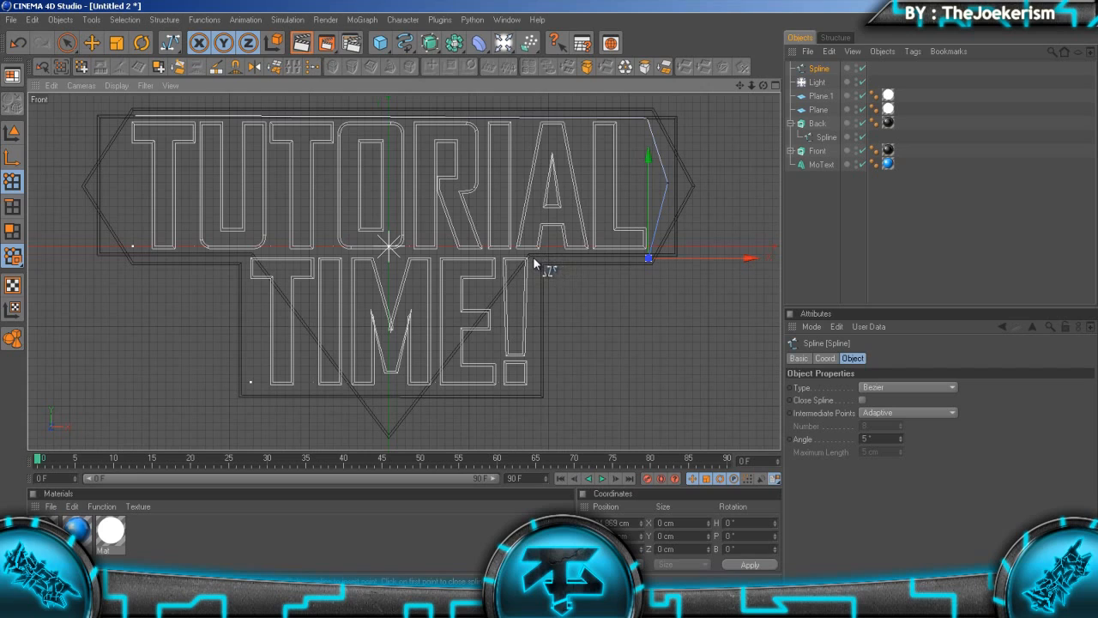
# - Continue the spline just inside the Front plate's lower section, through the right inner corner, both bottom corners and the left inner corner
pyautogui.click(535, 258)
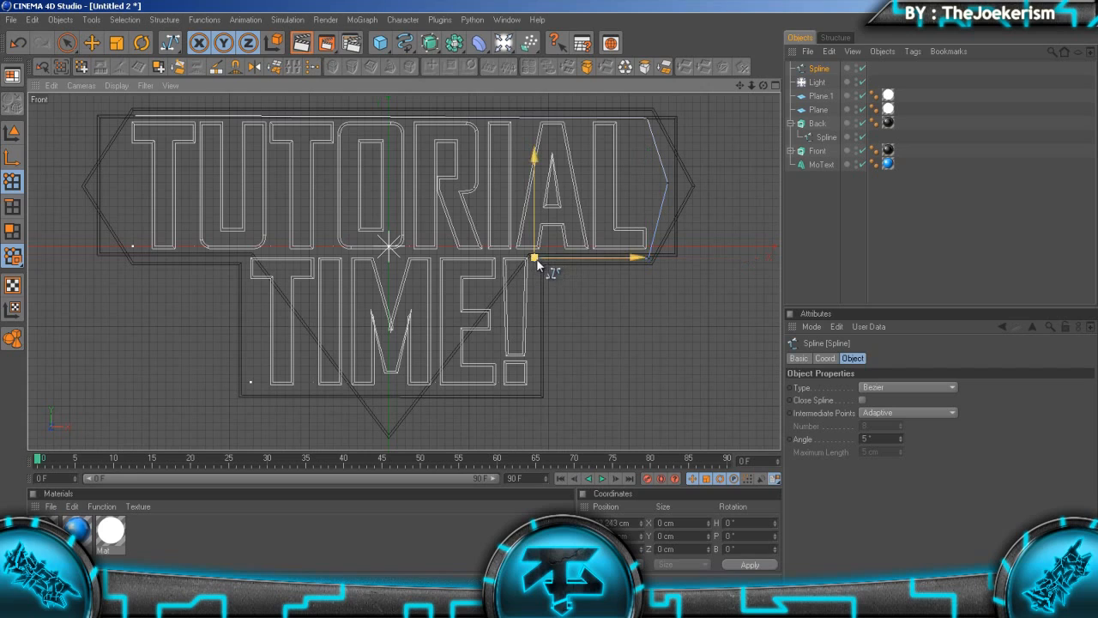
pyautogui.click(531, 390)
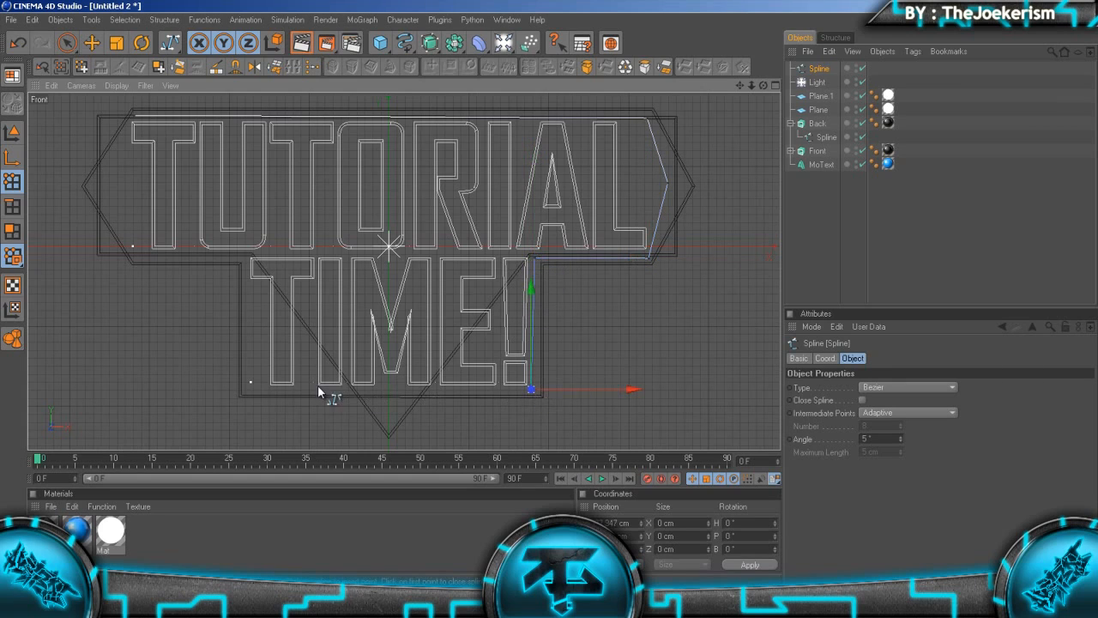
pyautogui.click(248, 391)
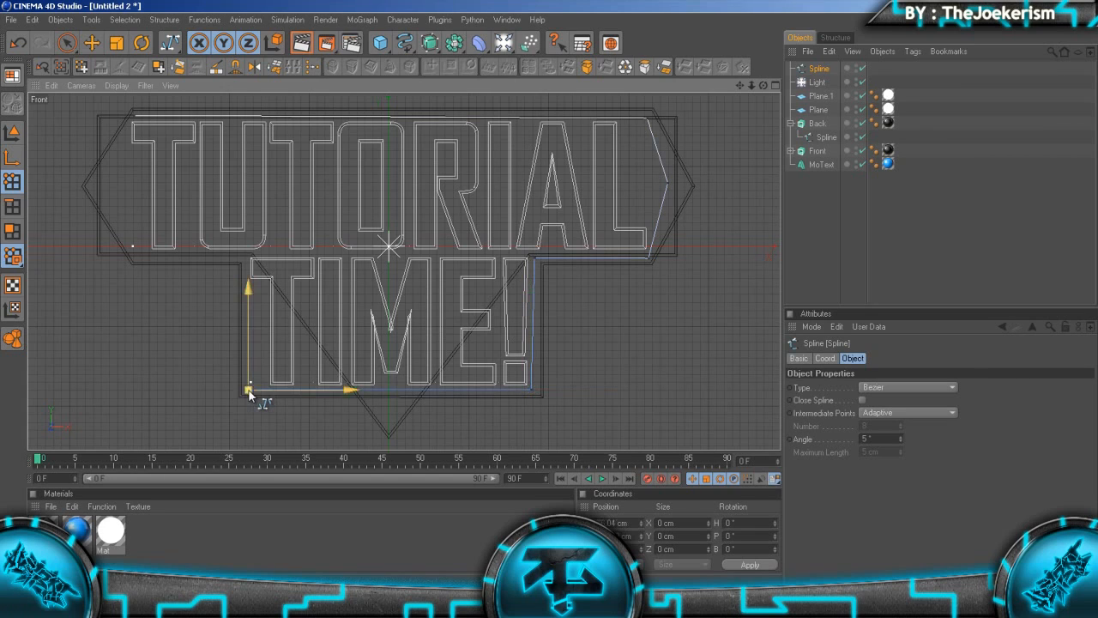
pyautogui.click(247, 258)
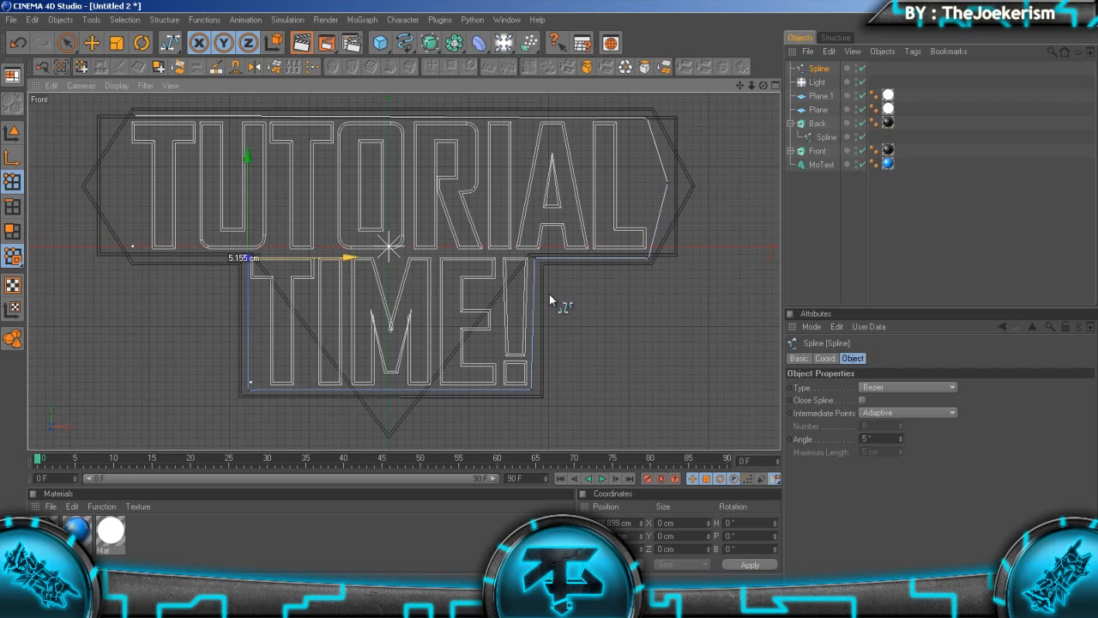
# - Finish the outline spline around the Front plate's left corner and point, and close it at its starting point
pyautogui.click(132, 254)
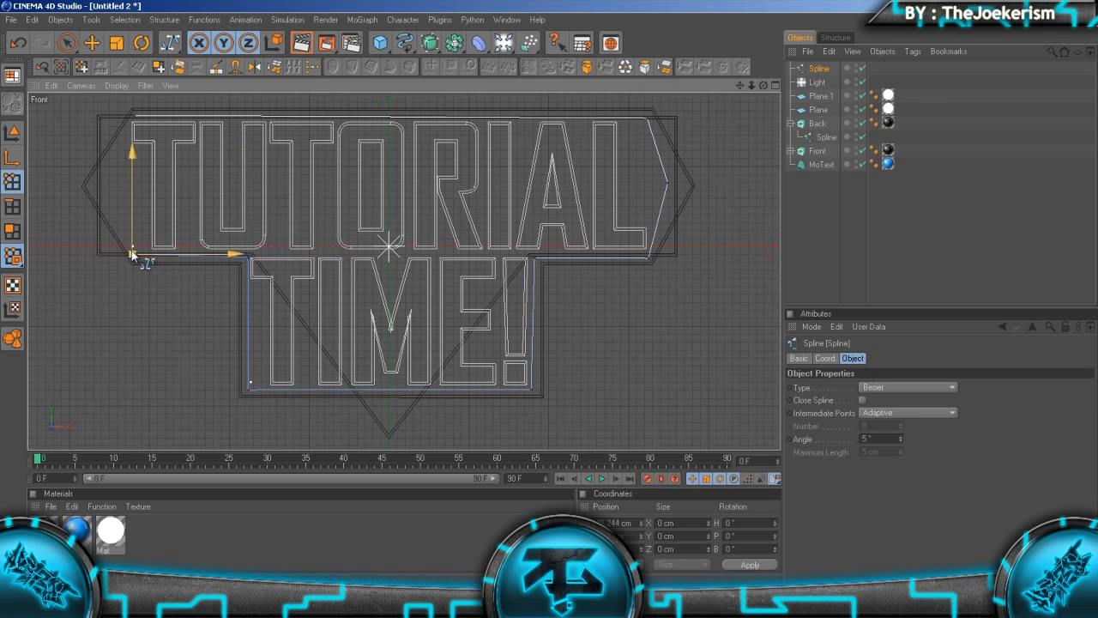
pyautogui.click(103, 190)
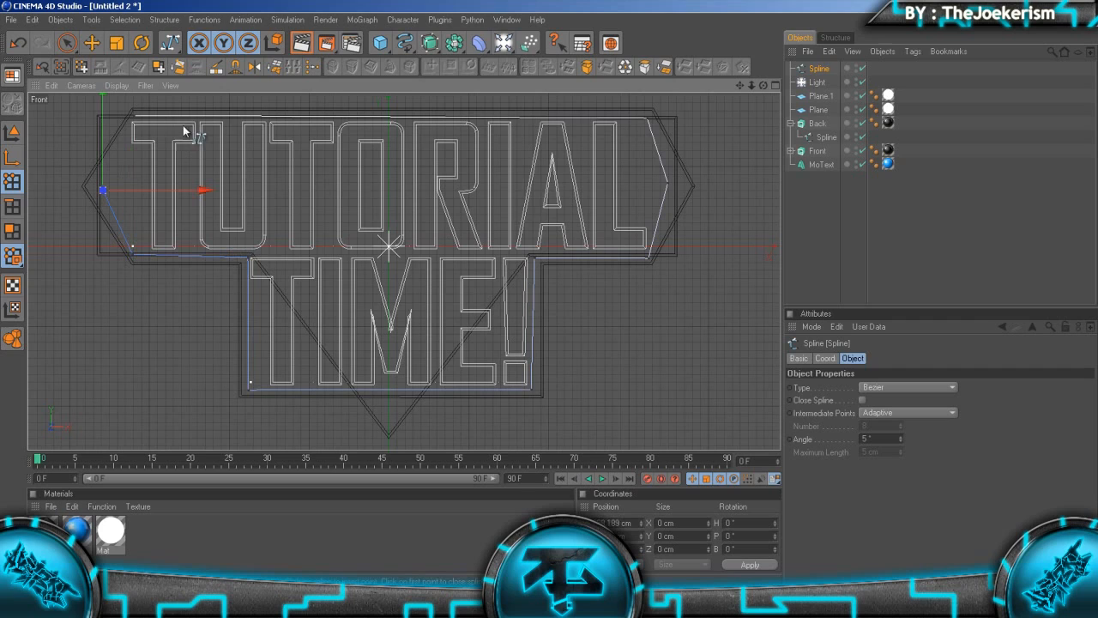
pyautogui.click(133, 115)
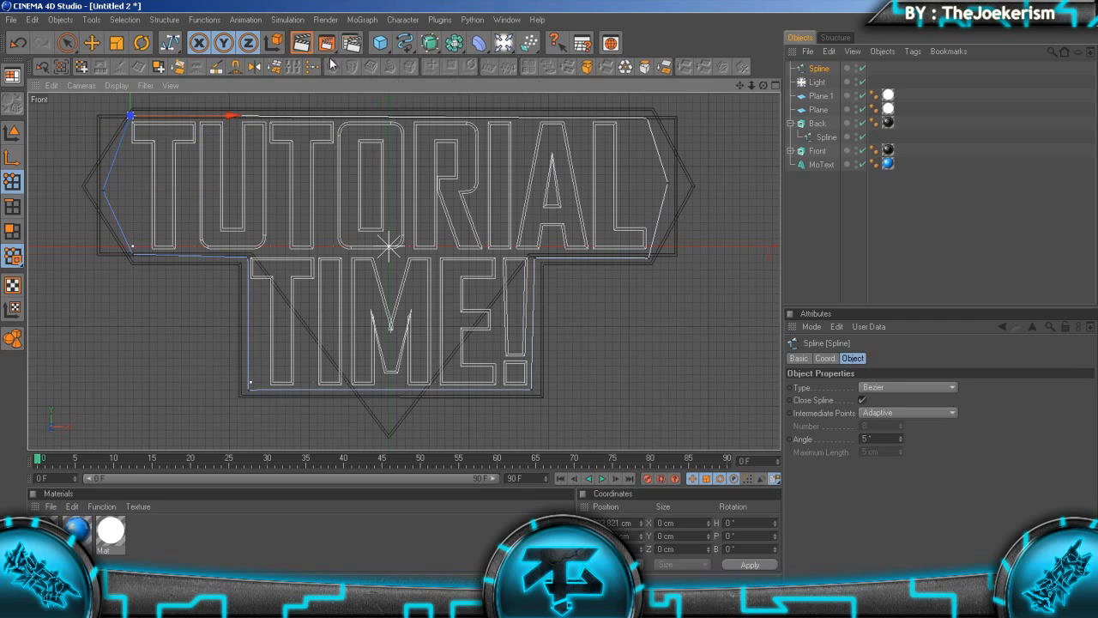
pyautogui.click(92, 43)
pyautogui.click(909, 163)
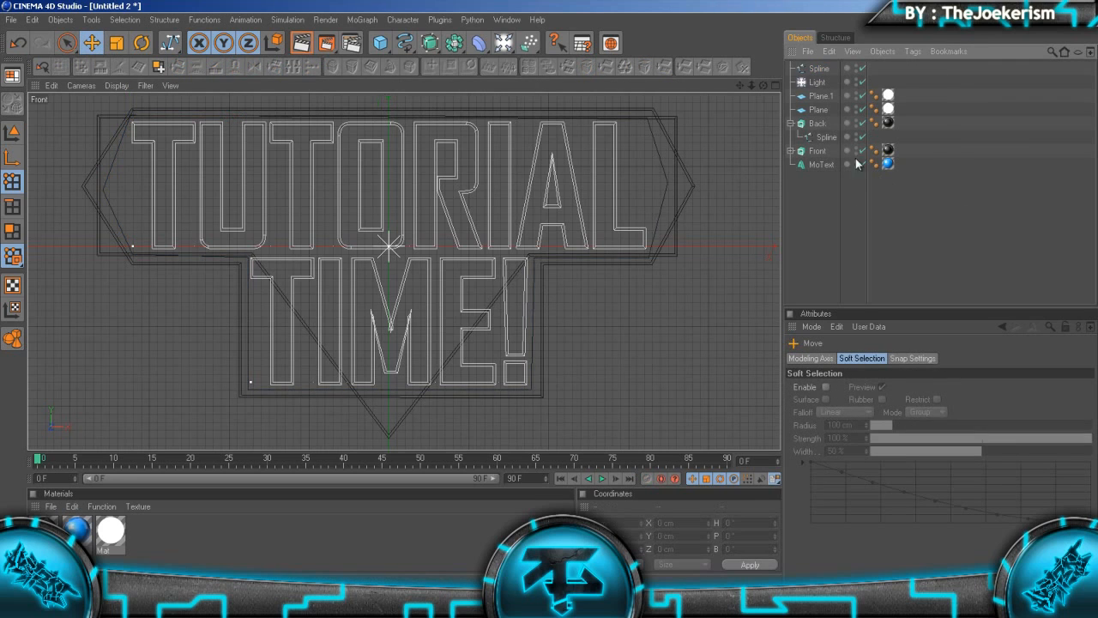
# - In the perspective view, sweep a circle profile along the outline spline with a Sweep NURBS and set the circle's radius to 3 cm
pyautogui.click(774, 86)
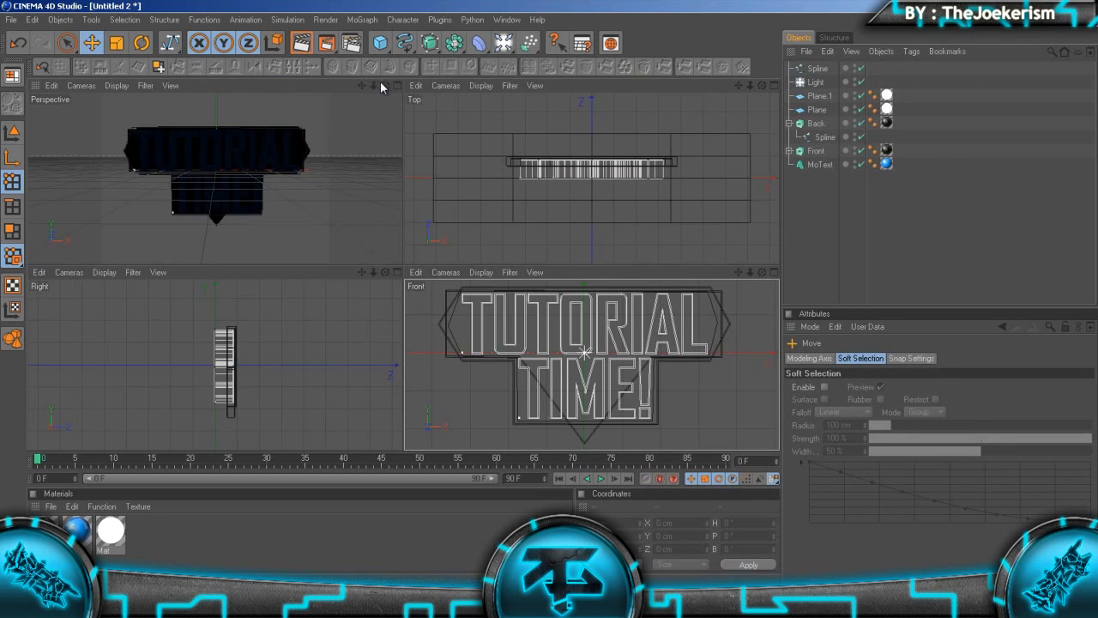
pyautogui.click(384, 85)
pyautogui.click(397, 85)
pyautogui.moveTo(426, 43); pyautogui.dragTo(497, 117)
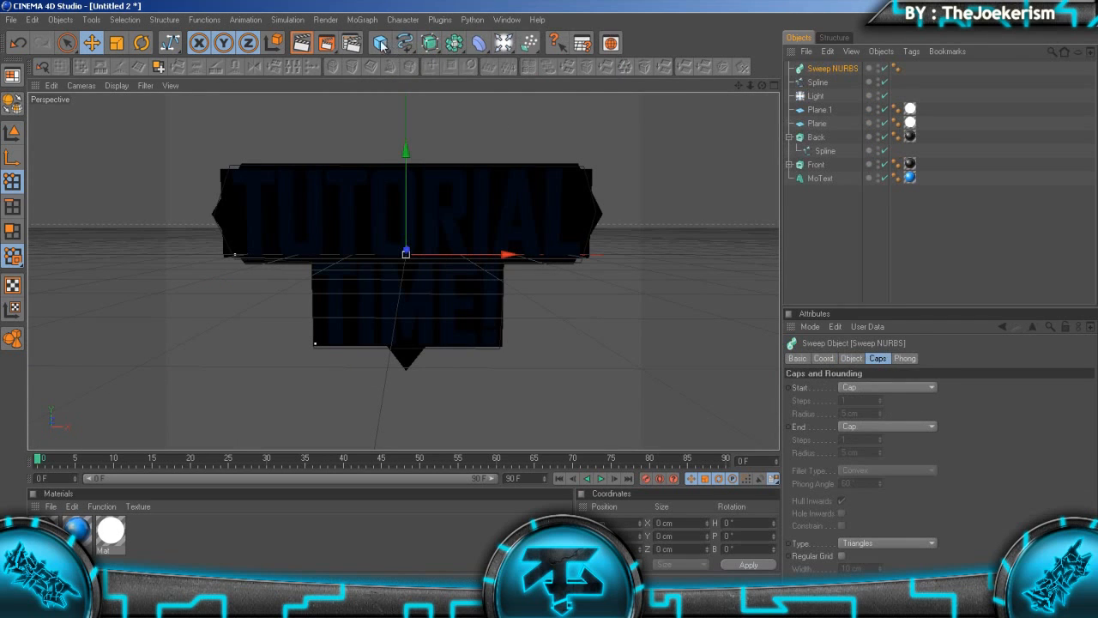
pyautogui.moveTo(383, 45); pyautogui.dragTo(515, 111)
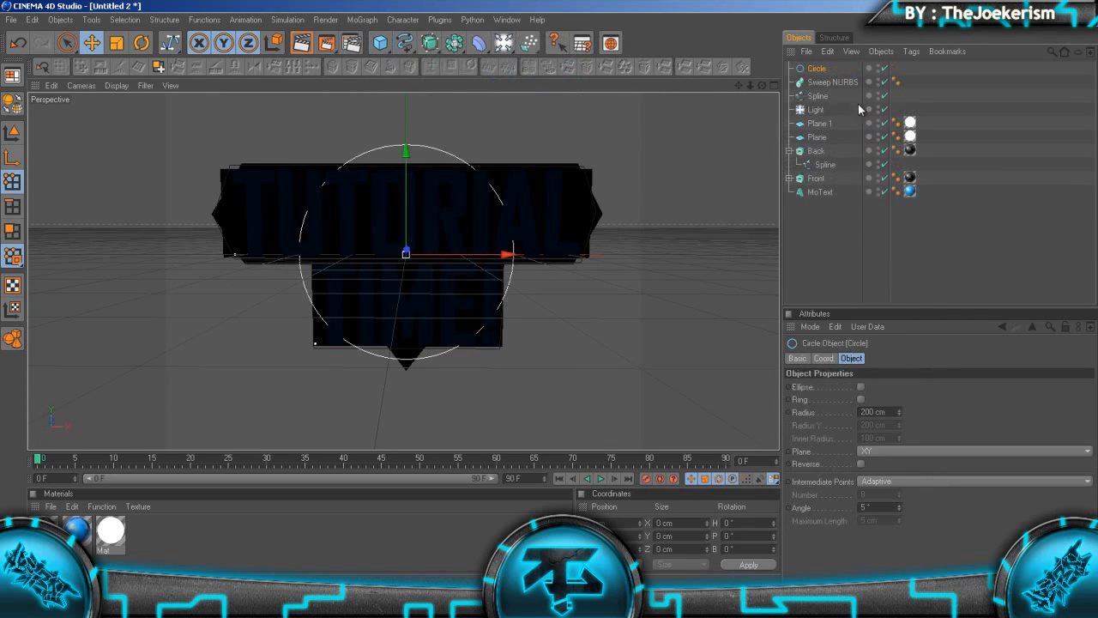
pyautogui.moveTo(822, 96); pyautogui.dragTo(826, 89)
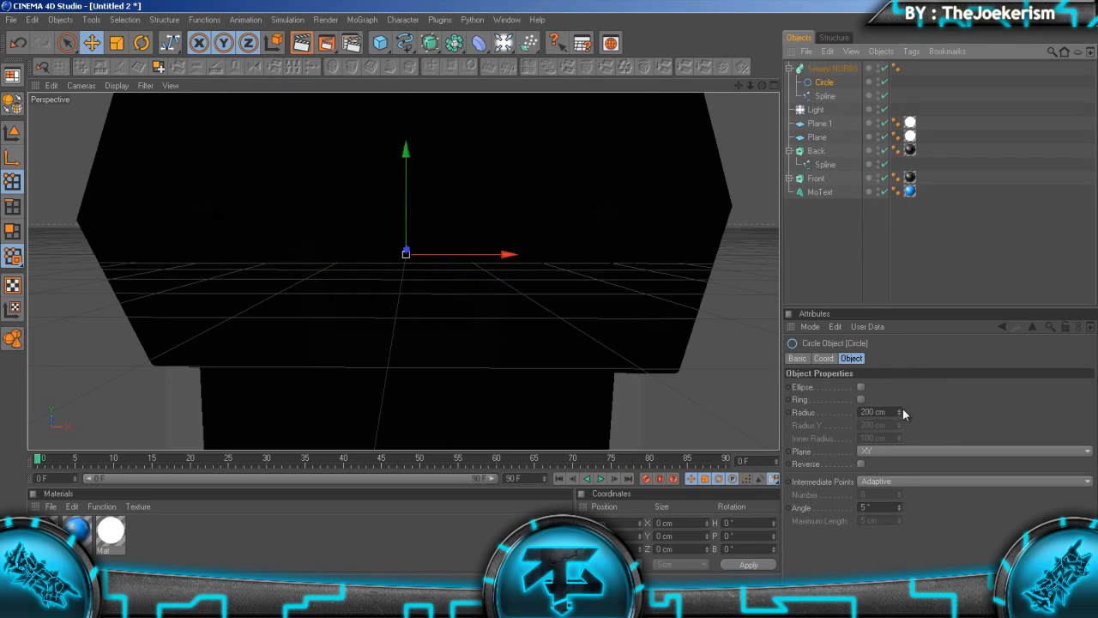
pyautogui.moveTo(903, 408); pyautogui.dragTo(902, 410)
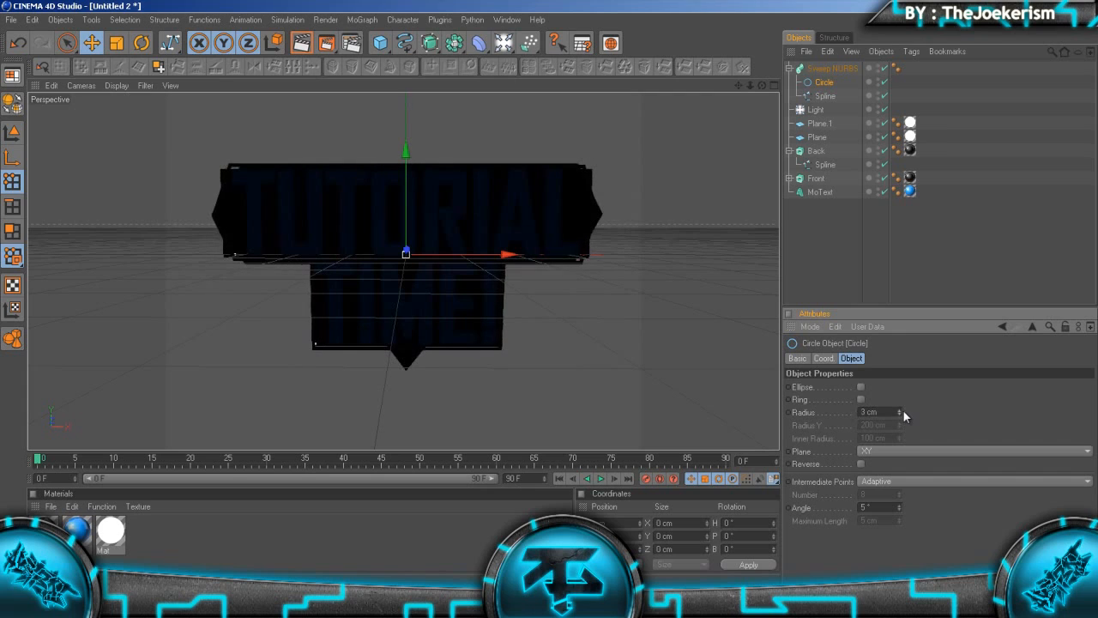
# - Disable the light and move the Sweep NURBS outline about 53 cm back along Z, behind the letter faces toward the plates
pyautogui.click(885, 110)
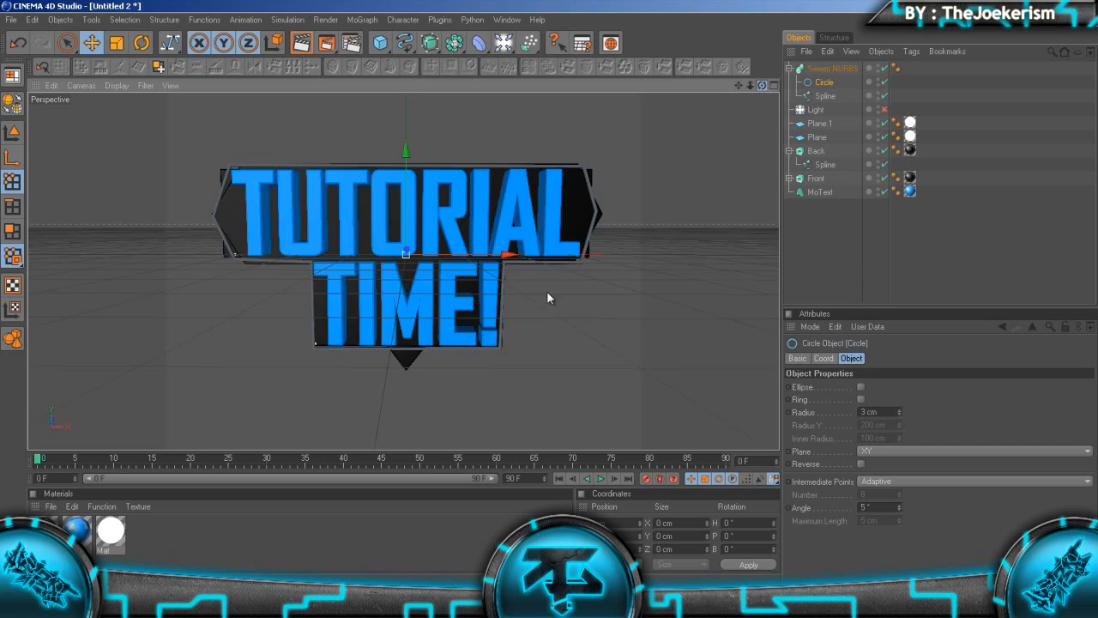
pyautogui.keyDown('alt'); pyautogui.moveTo(546, 291); pyautogui.dragTo(494, 290); pyautogui.keyUp('alt')
pyautogui.click(822, 68)
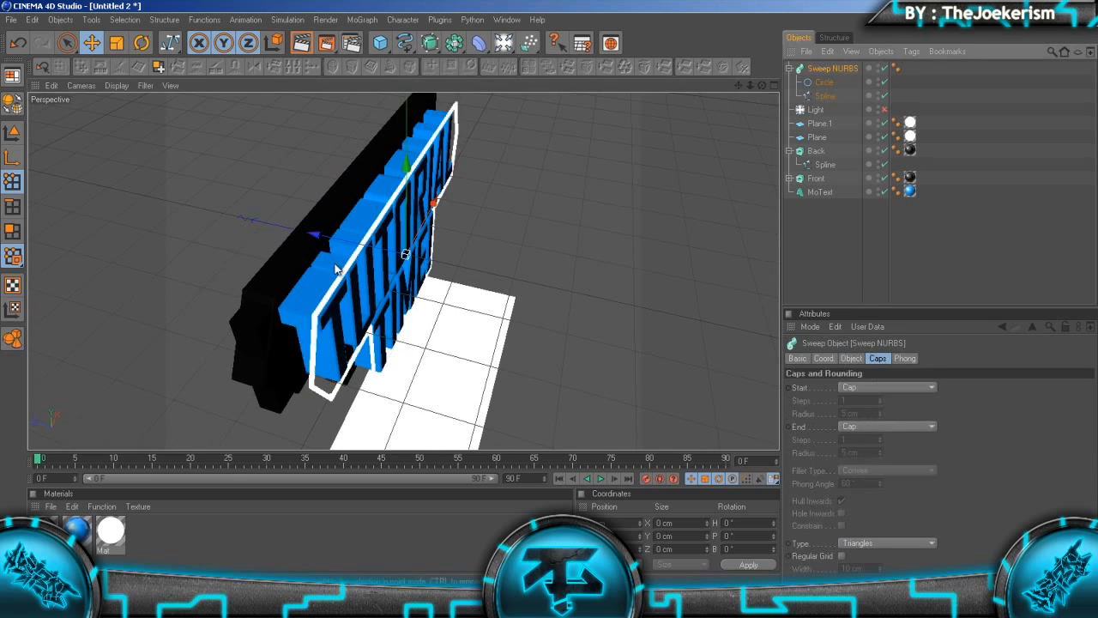
pyautogui.moveTo(316, 234); pyautogui.dragTo(550, 294)
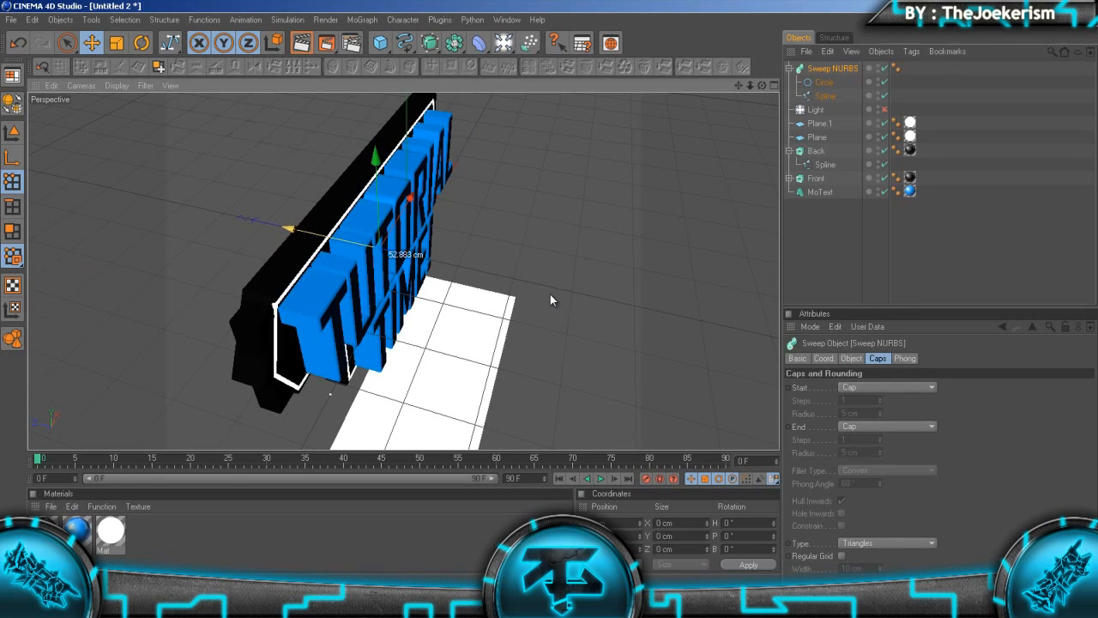
pyautogui.click(958, 188)
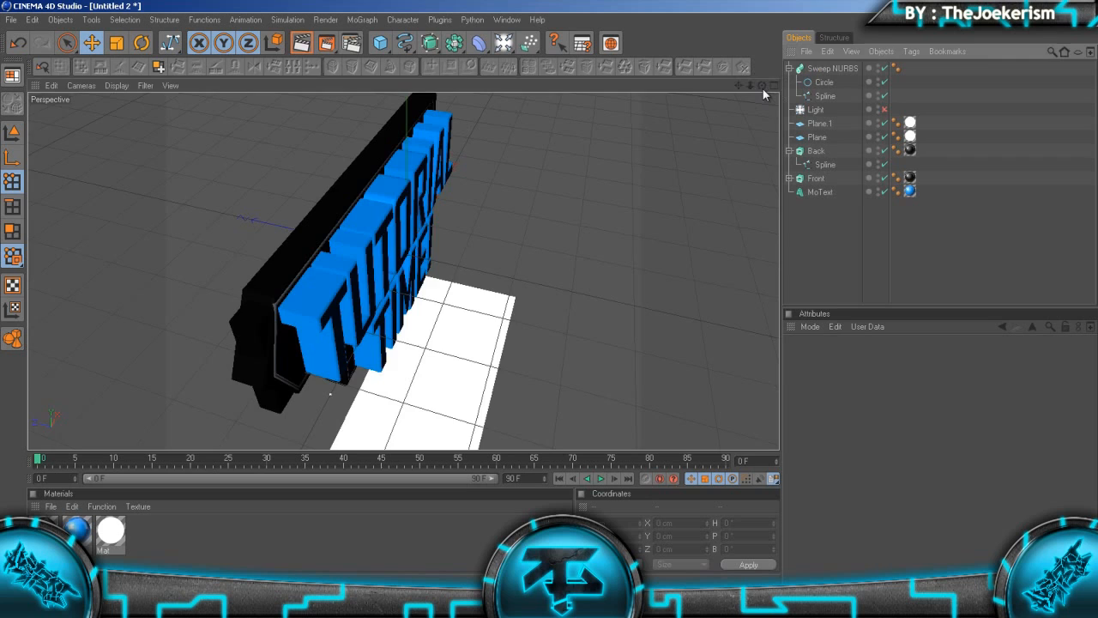
pyautogui.moveTo(763, 89); pyautogui.dragTo(550, 294)
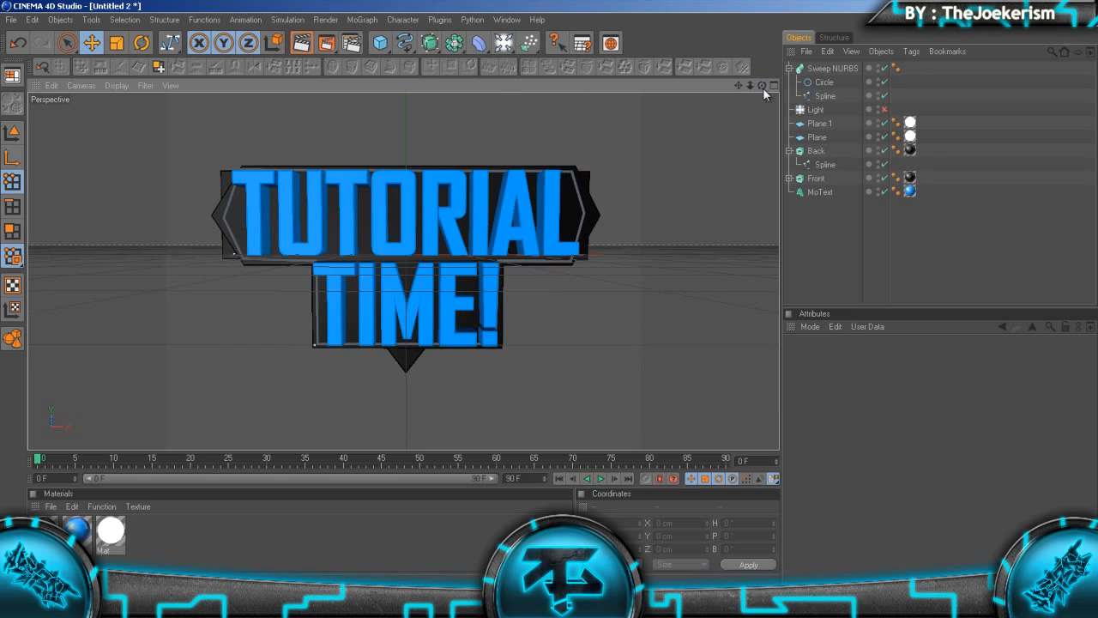
# - Create a new material and set its color to bright cyan, RGB 0, 238, 255
pyautogui.doubleClick(150, 528)
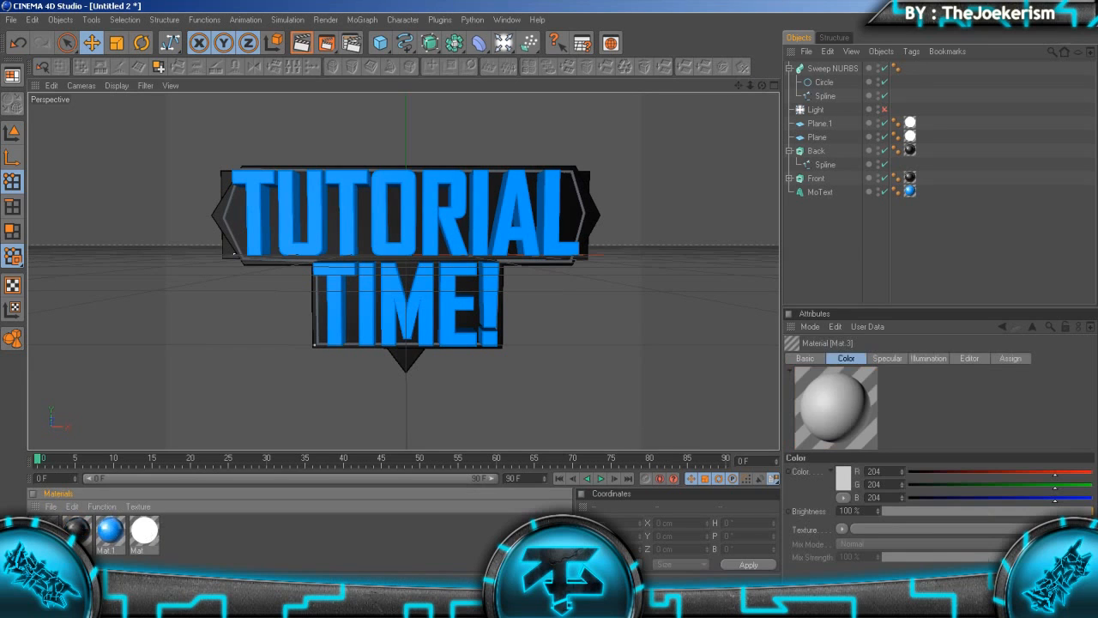
pyautogui.doubleClick(42, 530)
pyautogui.click(238, 235)
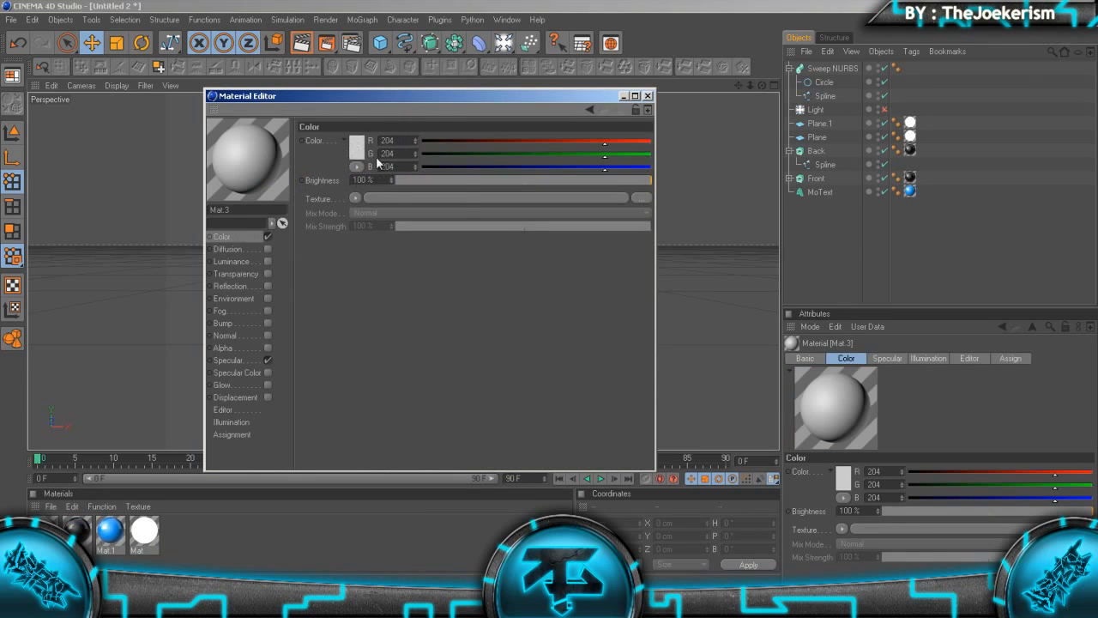
pyautogui.click(357, 147)
pyautogui.click(392, 103)
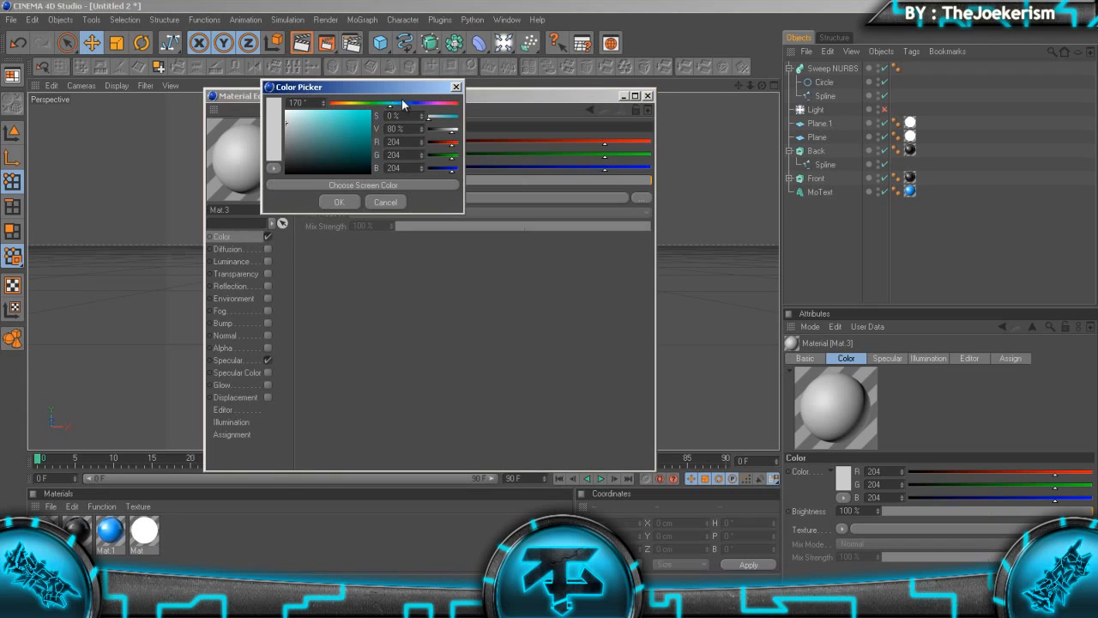
pyautogui.moveTo(390, 105); pyautogui.dragTo(438, 118)
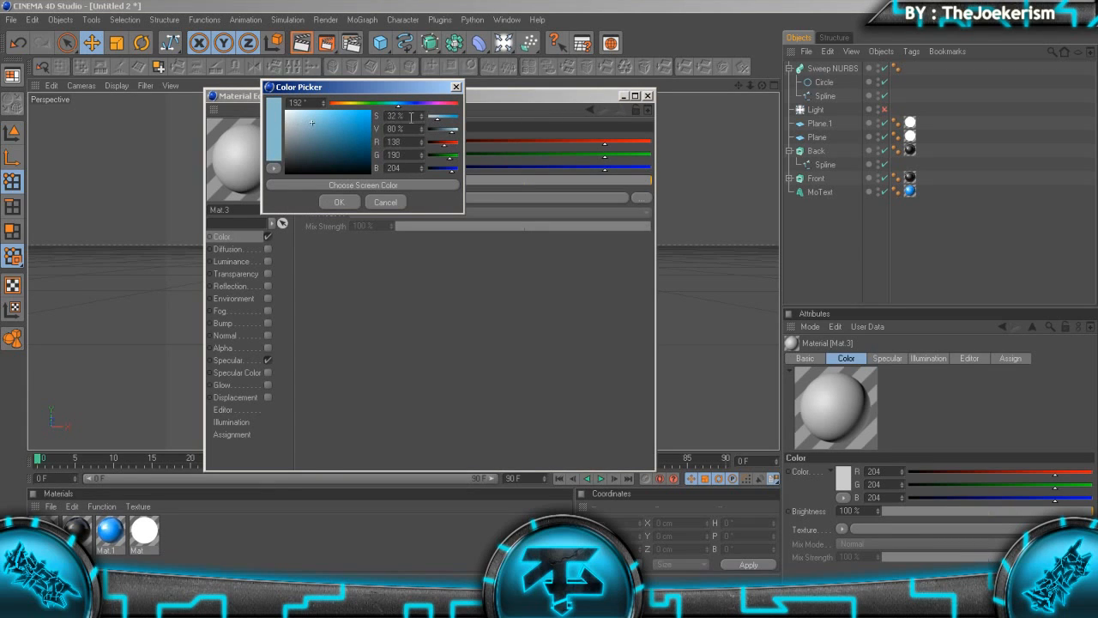
pyautogui.click(396, 104)
pyautogui.moveTo(352, 130); pyautogui.dragTo(375, 108)
pyautogui.click(350, 203)
# - Enable the new material's luminance with 125% brightness and a cyan color of RGB 0, 255, 246
pyautogui.click(268, 261)
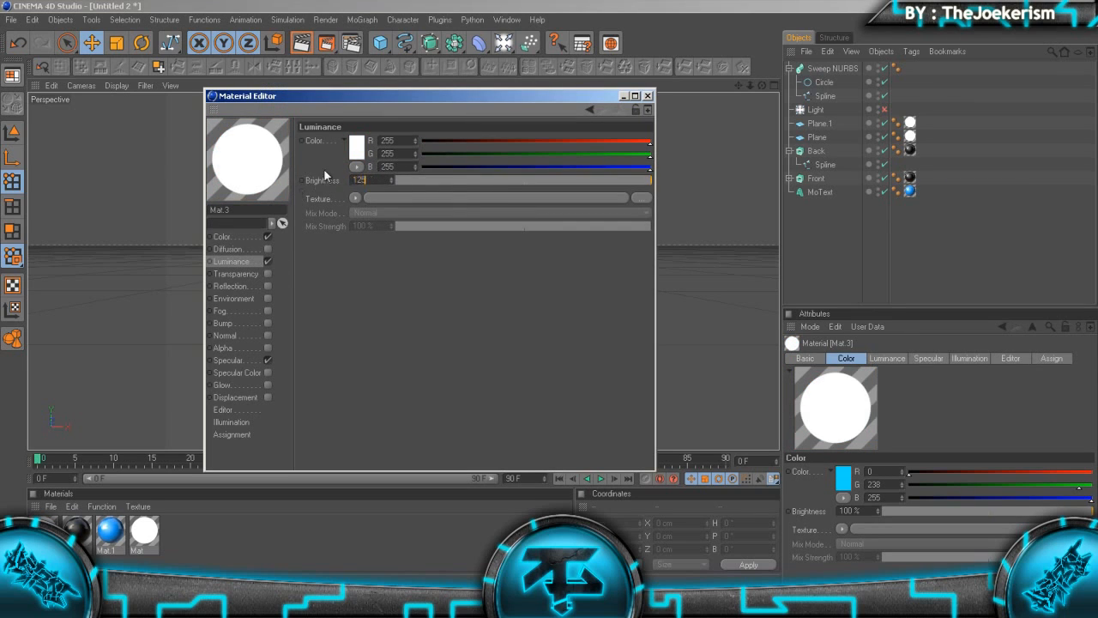
pyautogui.click(356, 147)
pyautogui.click(378, 96)
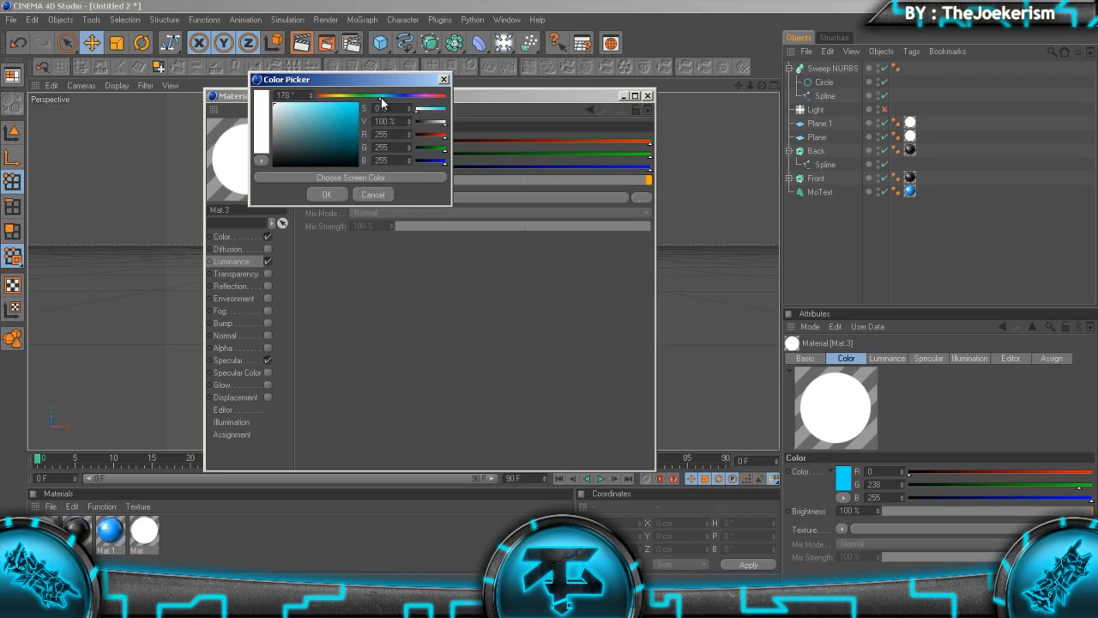
pyautogui.moveTo(352, 122); pyautogui.dragTo(357, 102)
pyautogui.click(326, 194)
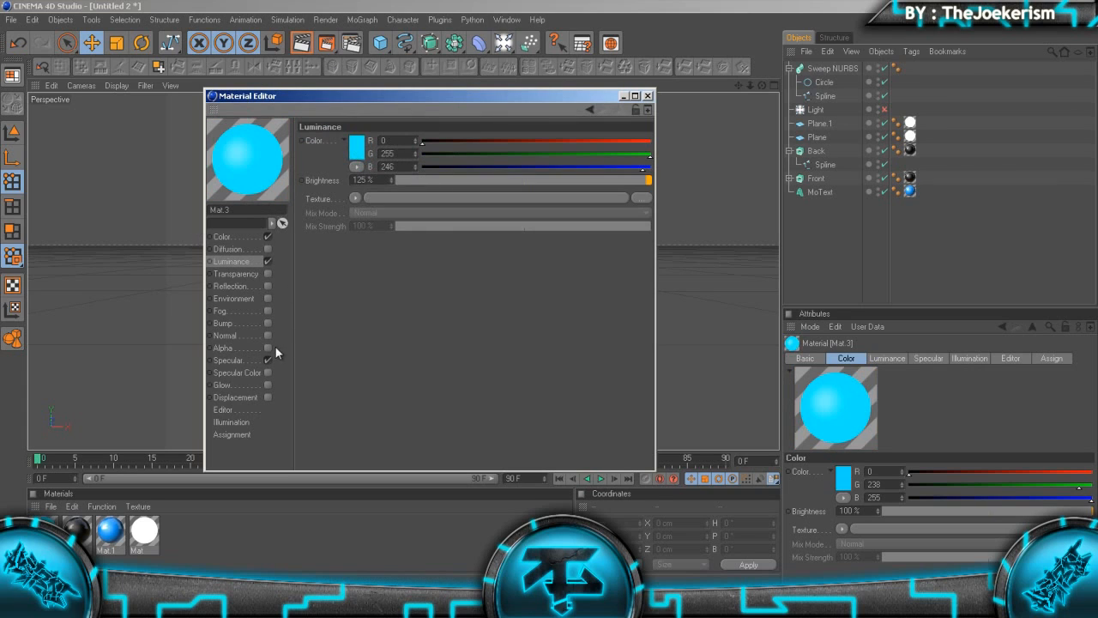
# - Enable the cyan material's glow with 50% inner strength and 75% outer strength, and close the material editor
pyautogui.click(237, 386)
pyautogui.click(268, 384)
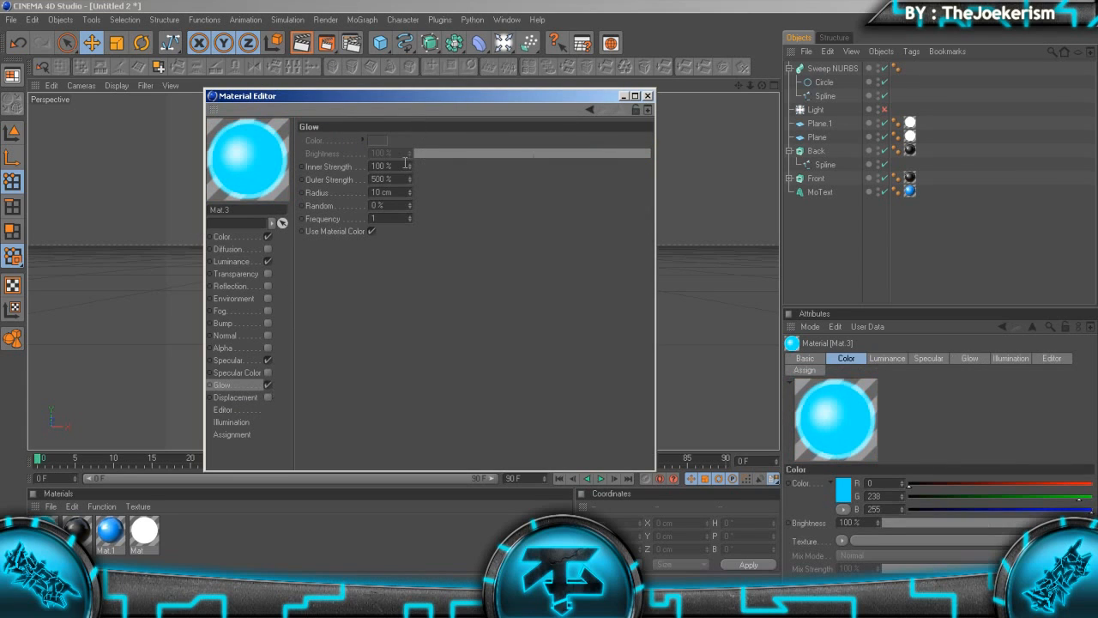
pyautogui.click(405, 164)
pyautogui.write('50')
pyautogui.press('Return')
pyautogui.moveTo(394, 180); pyautogui.dragTo(122, 220)
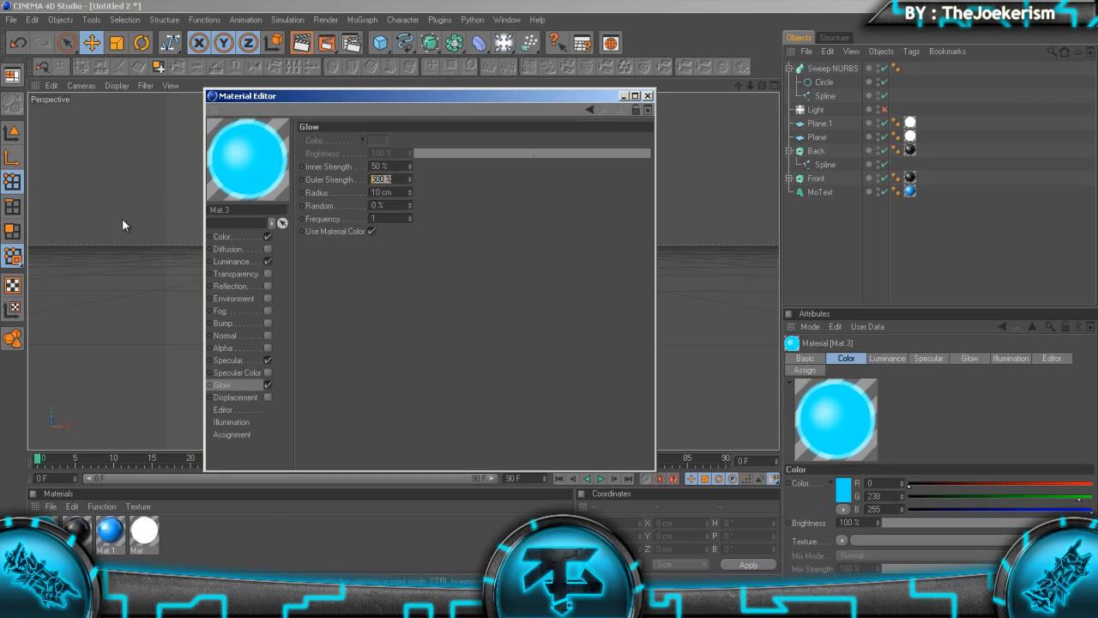
pyautogui.write('75')
pyautogui.press('Return')
pyautogui.click(636, 96)
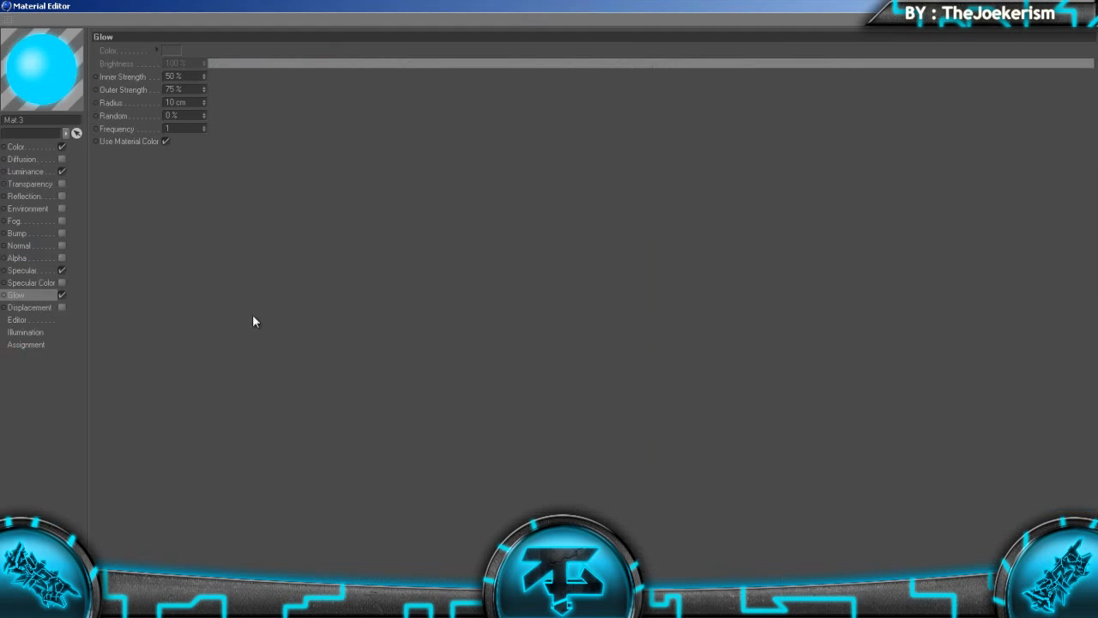
pyautogui.click(1077, 6)
pyautogui.click(652, 96)
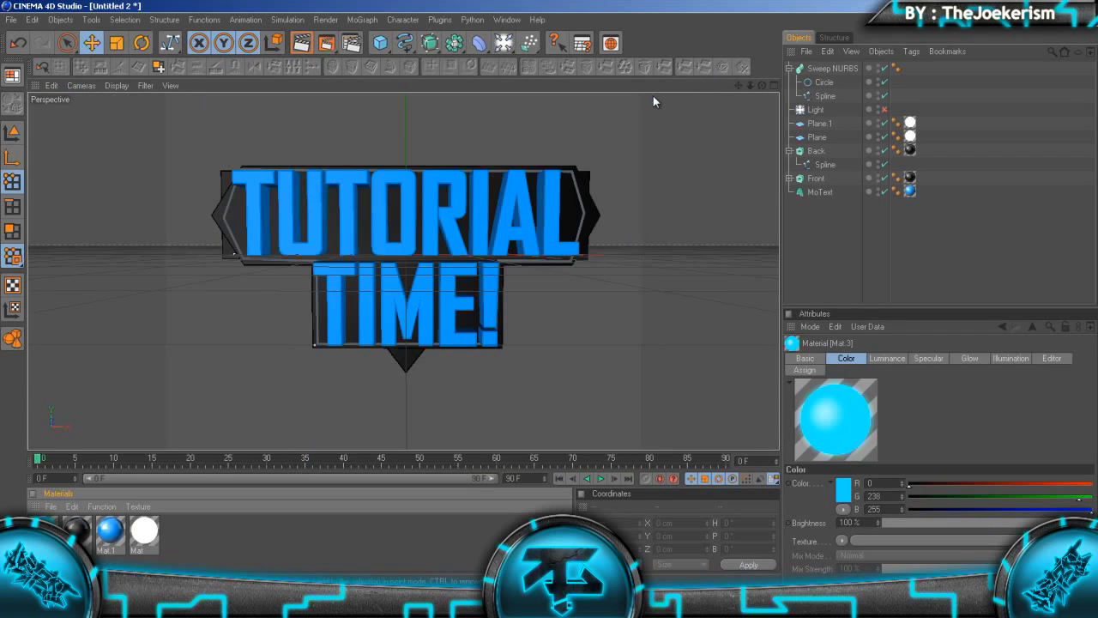
# - Apply the glowing cyan material to the Sweep NURBS outline and render a preview of the result
pyautogui.moveTo(998, 29); pyautogui.dragTo(840, 70)
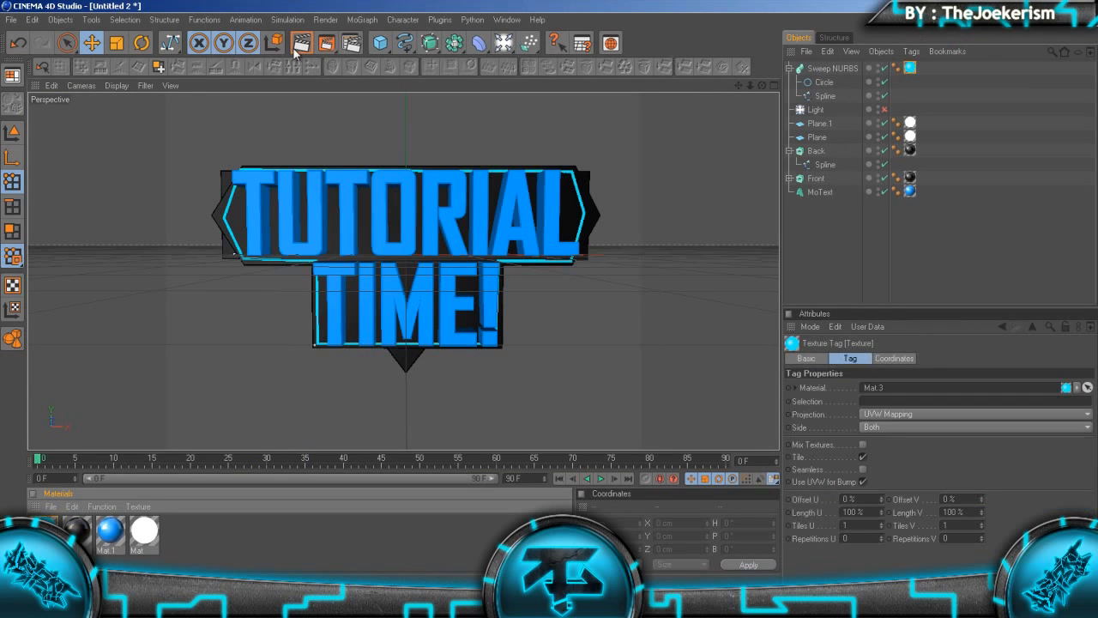
pyautogui.click(328, 45)
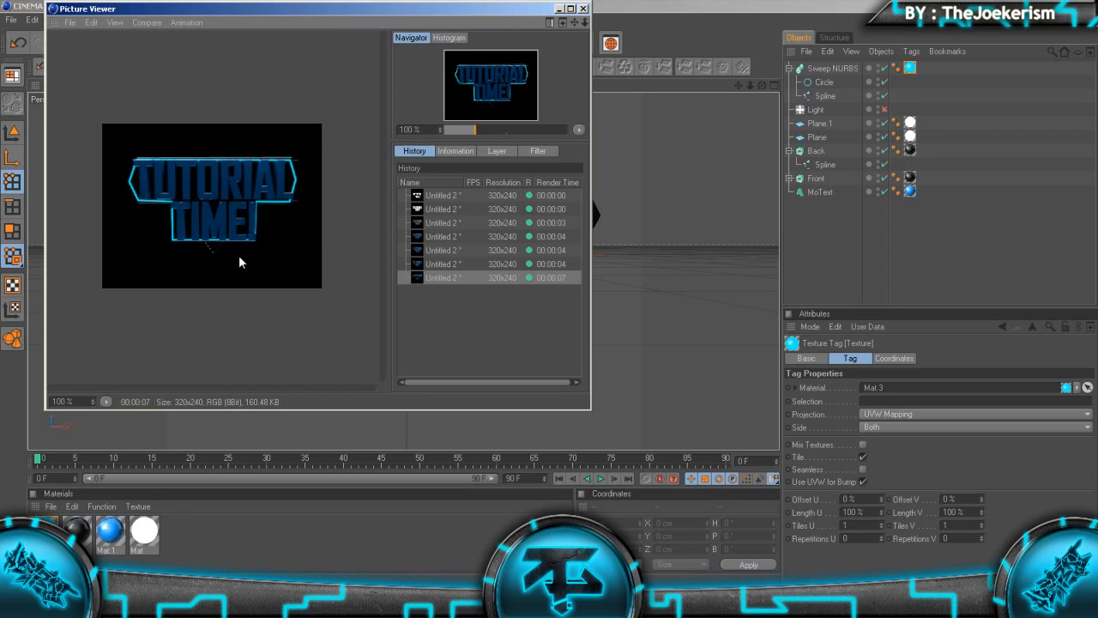
pyautogui.click(583, 9)
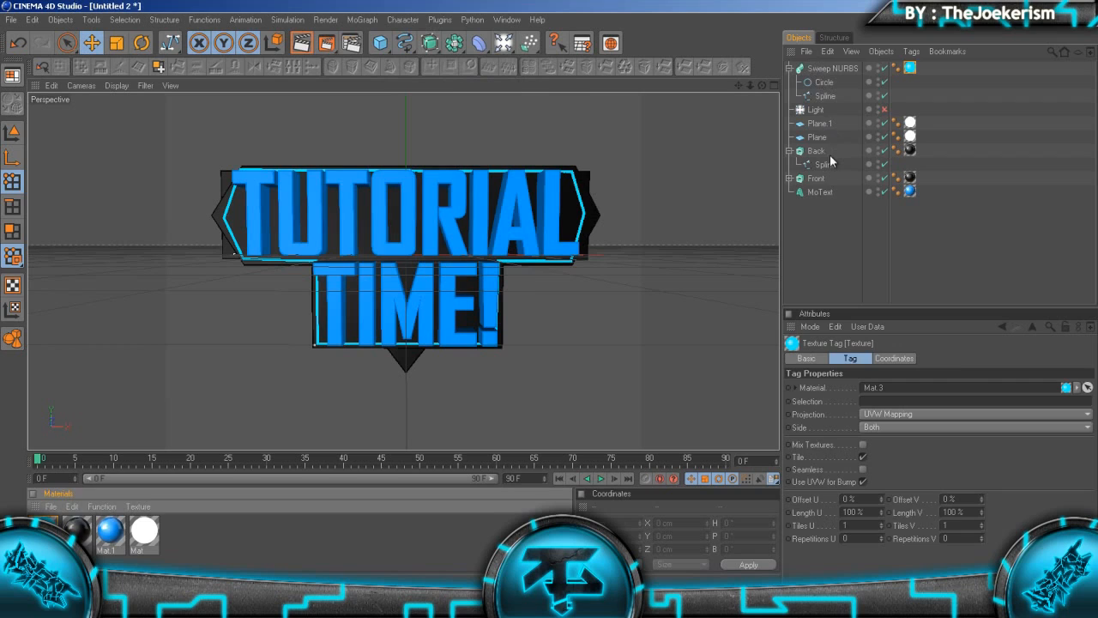
# - Re-enable the light and render another preview of the text with its glowing outline
pyautogui.click(815, 109)
pyautogui.click(883, 109)
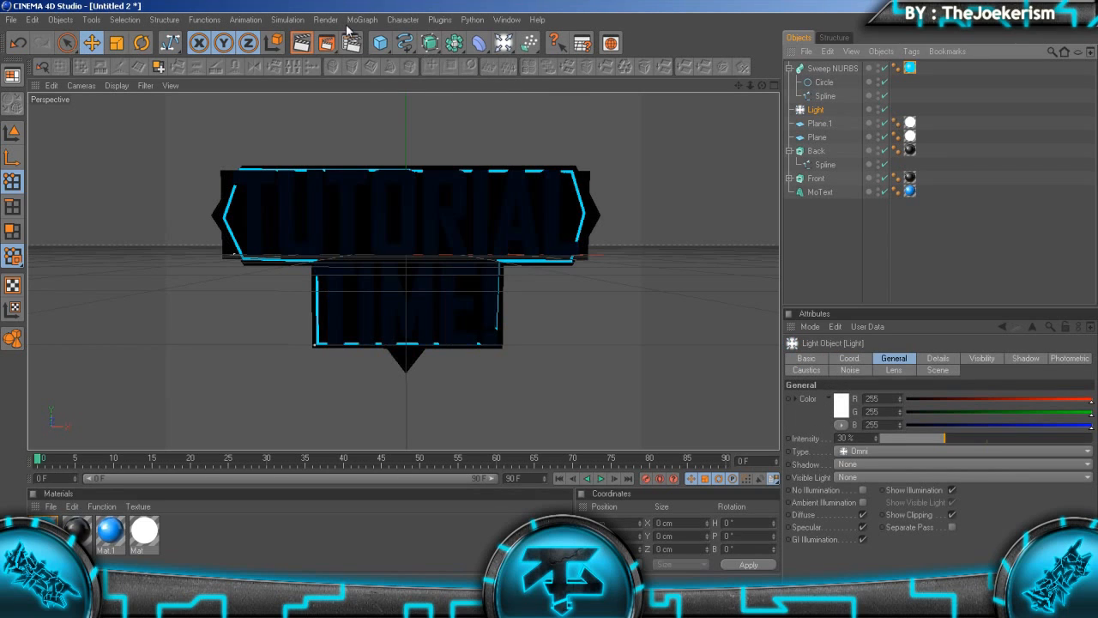
pyautogui.click(326, 43)
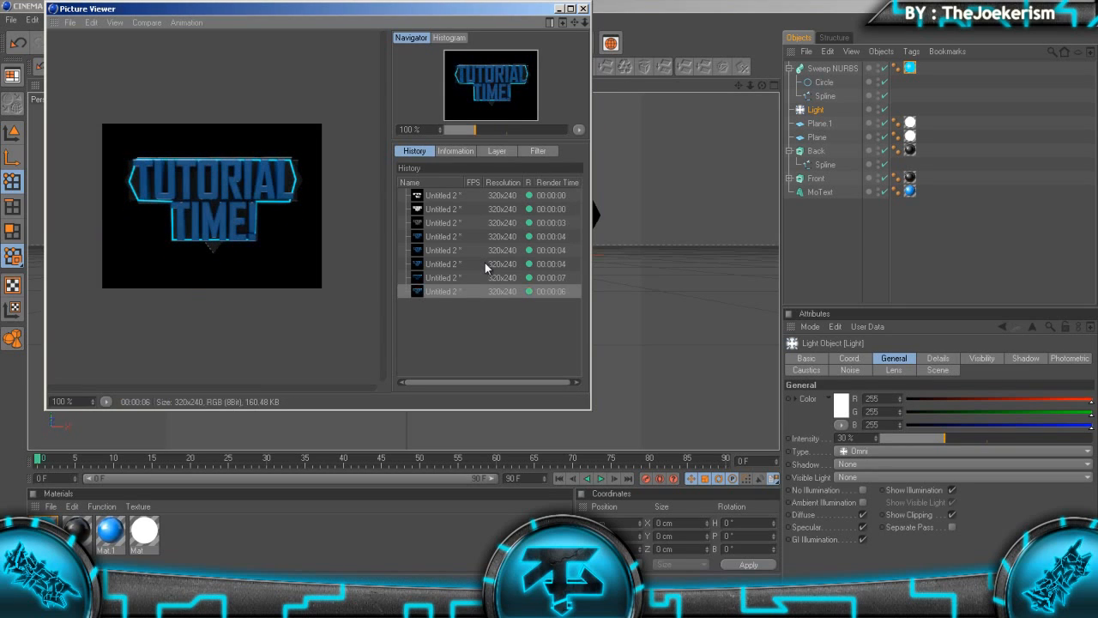
pyautogui.click(584, 10)
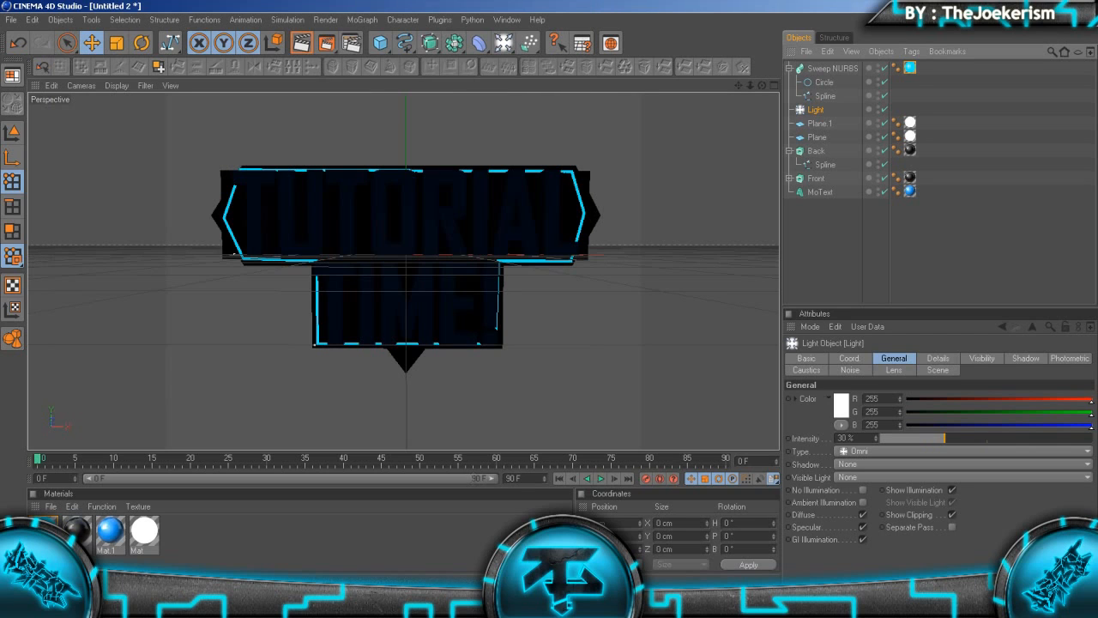